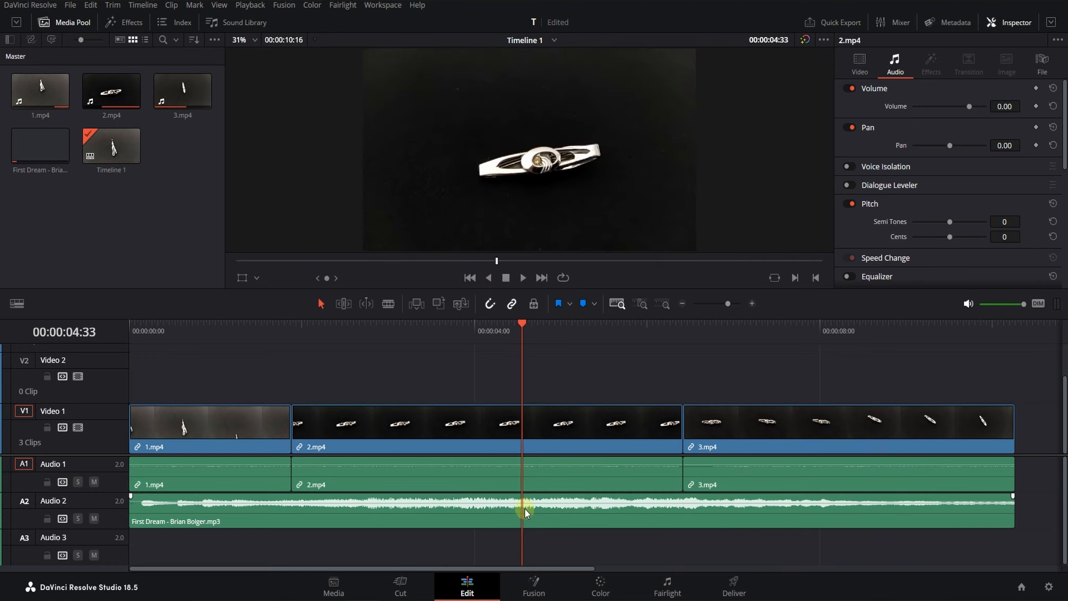
- Play a short preview of the timeline around the current playhead position
key(slash)
key(slash)
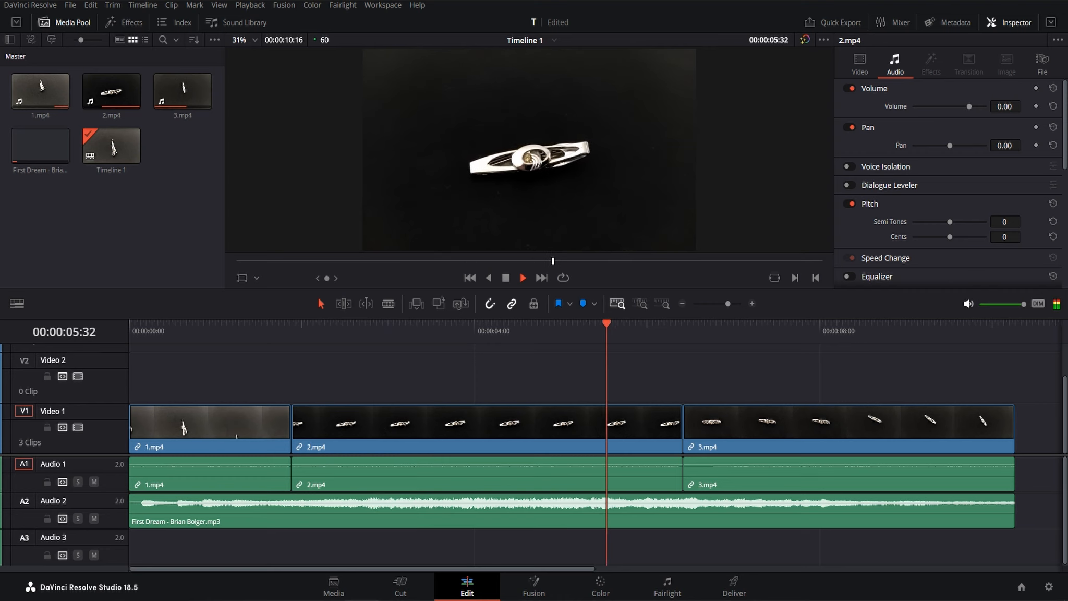
- Undo and redo the removal of the 2.mp4 clip on the Video 1 track
click(584, 422)
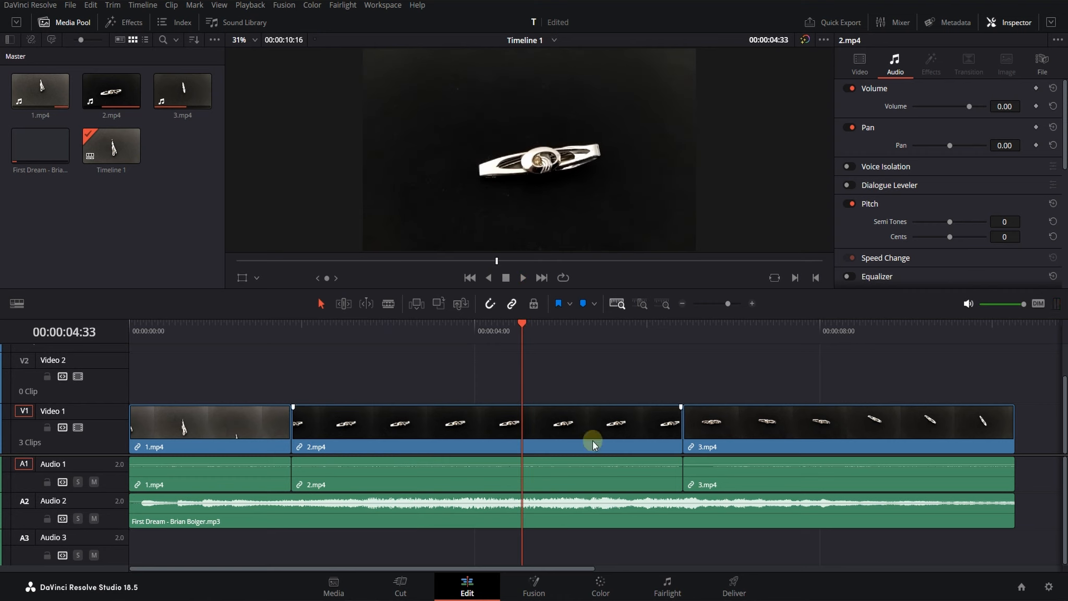
key(ctrl+z)
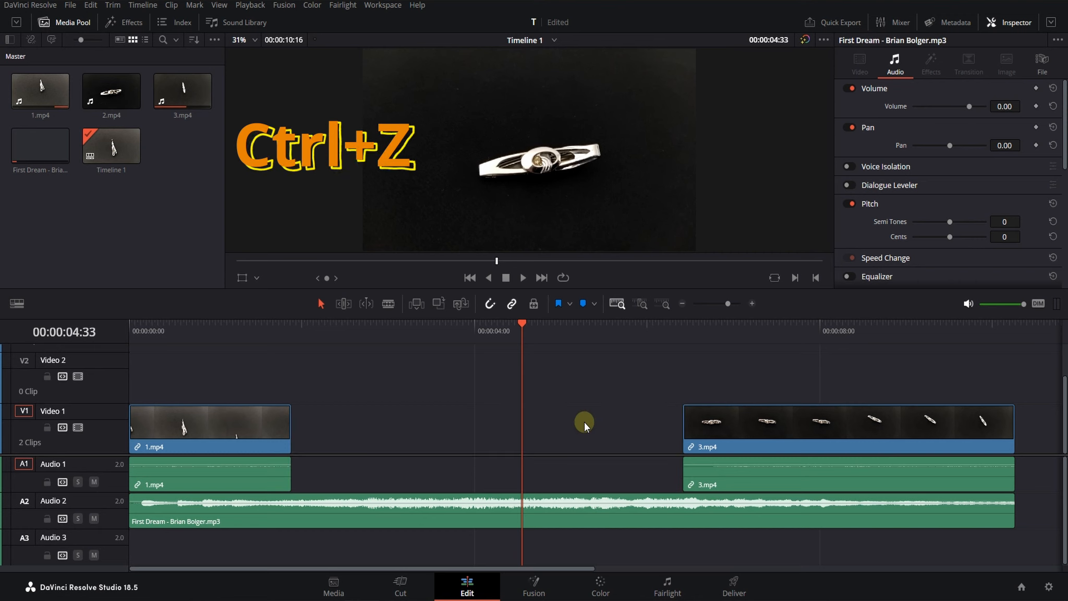
key(ctrl+shift+z)
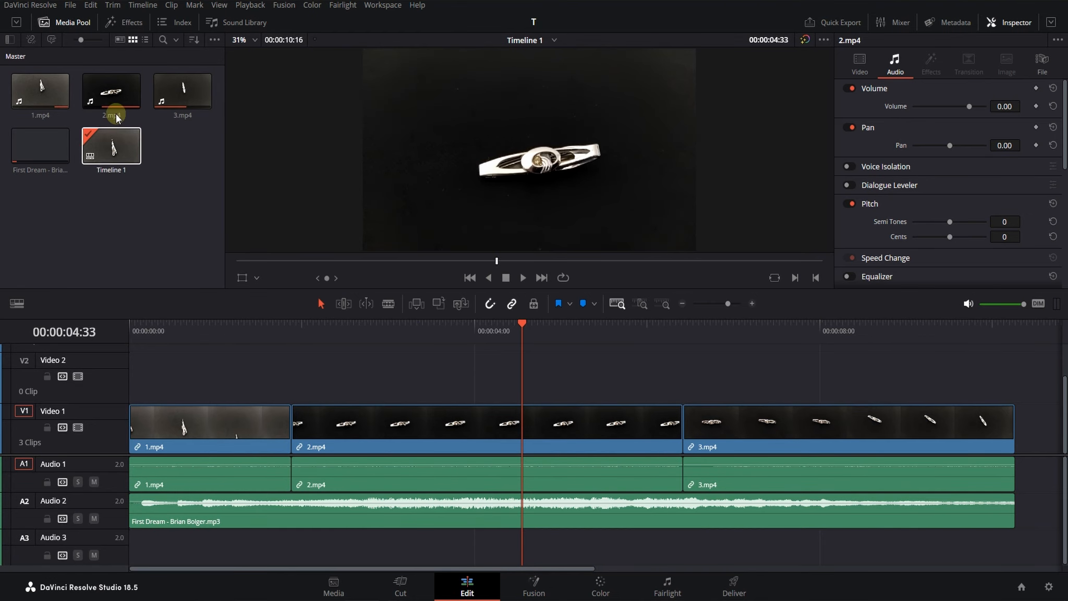
- Open the Keyboard Customization window to view the shortcut assignments
click(37, 6)
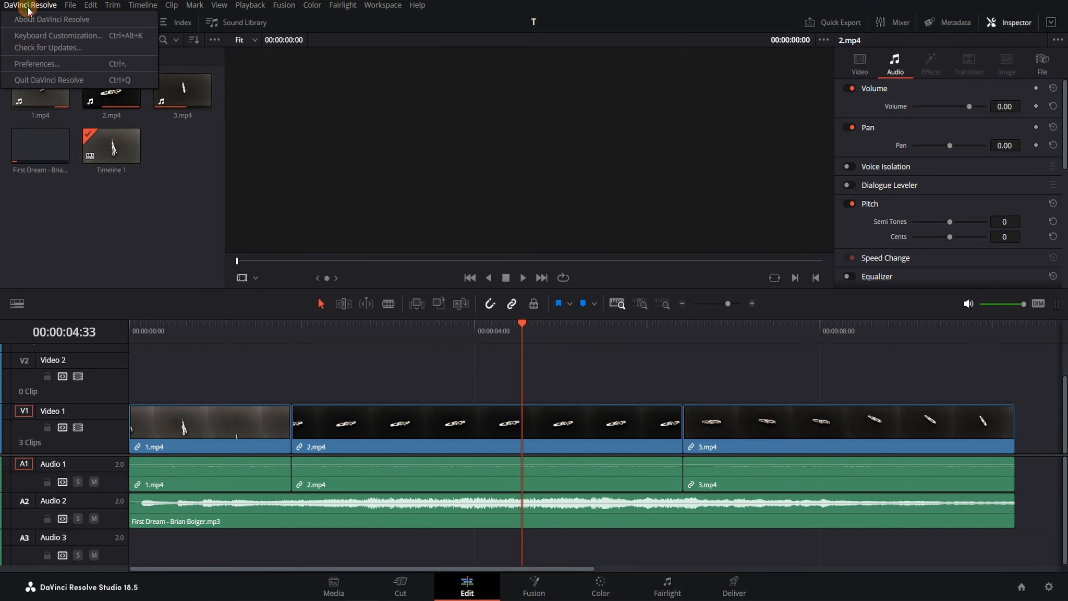
click(78, 36)
click(558, 177)
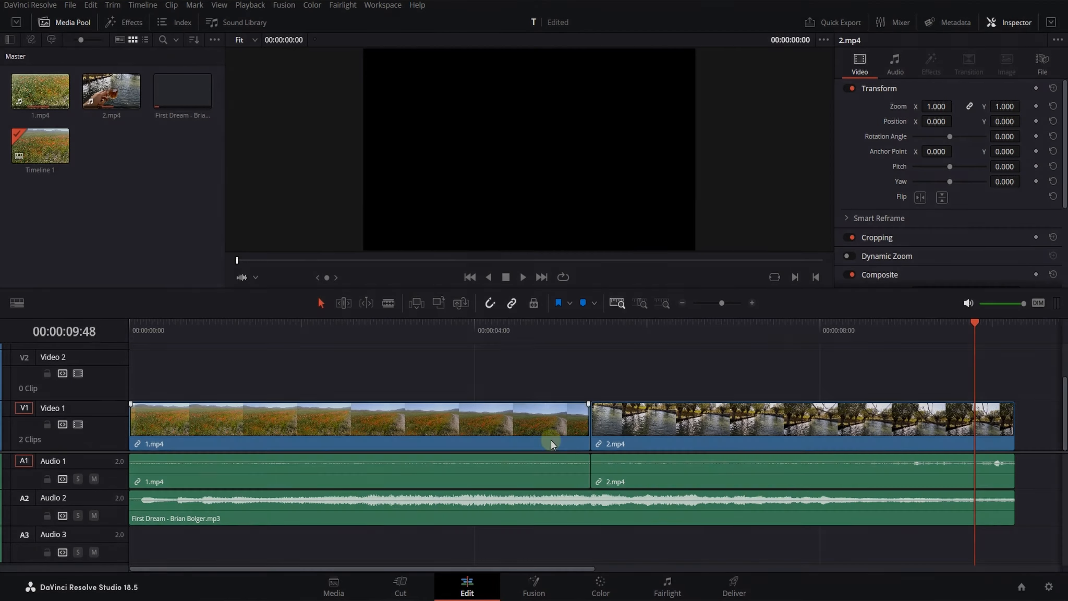
- Move the timeline playhead to 00:00:02:58, over the 1.mp4 clip
click(532, 372)
click(386, 324)
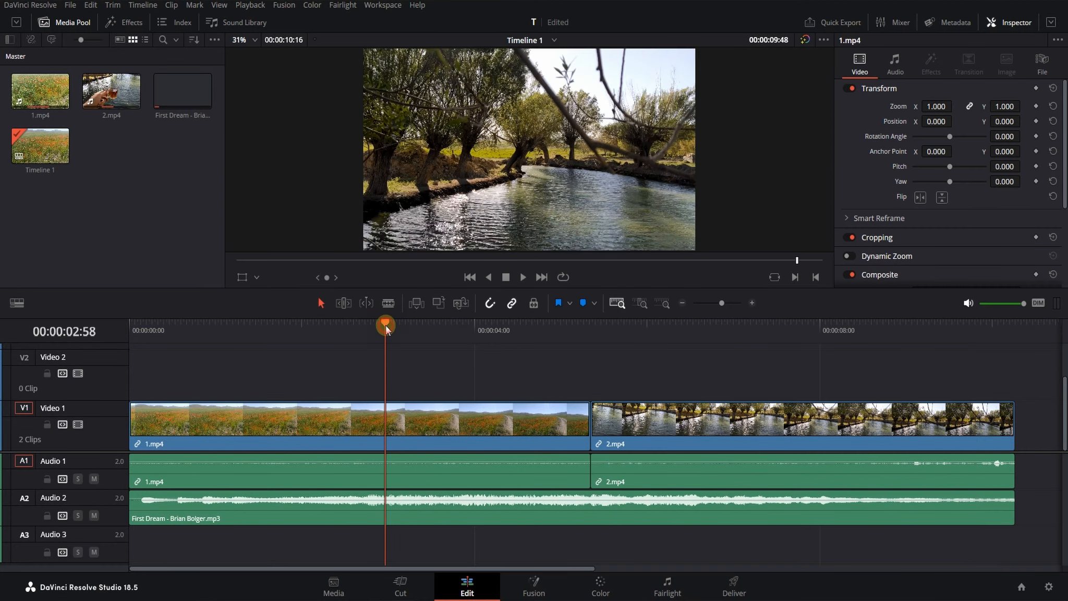
click(528, 382)
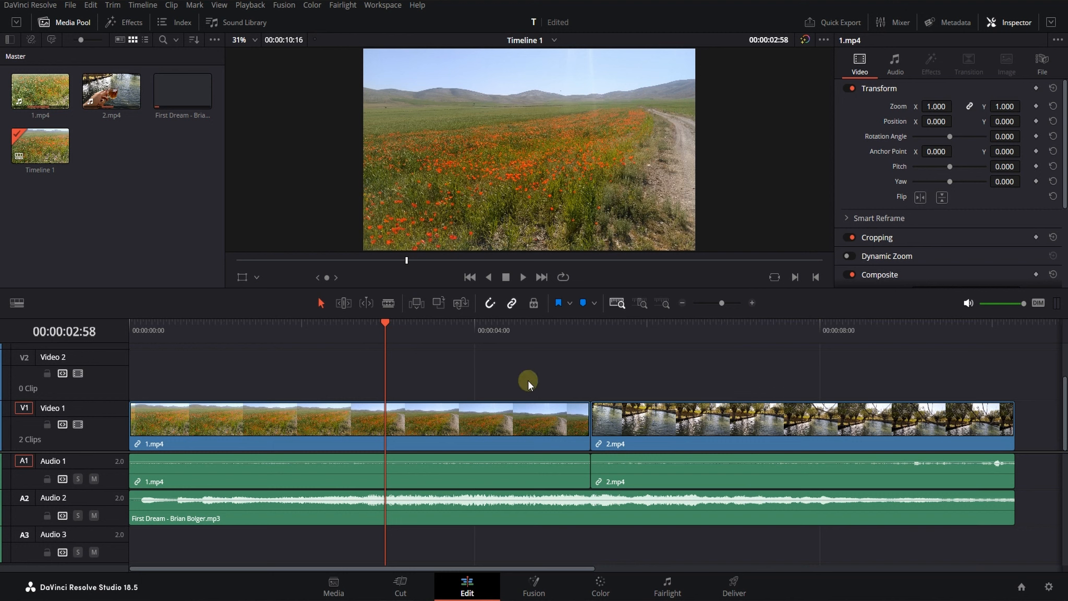
- Select the 2.mp4 clip and examine its audio properties, file details and metadata in the Inspector
click(739, 425)
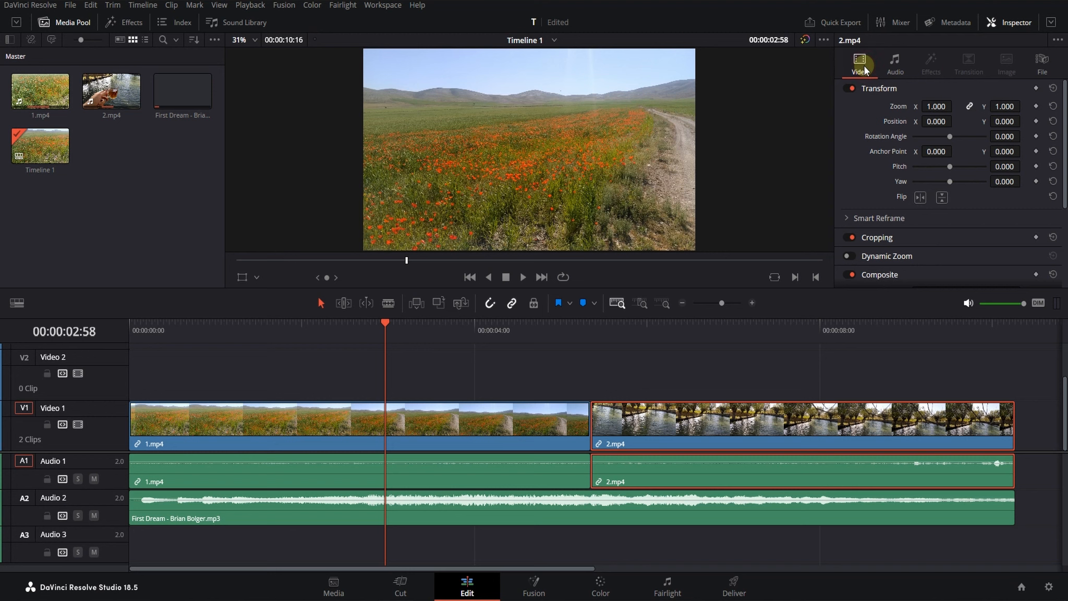
click(903, 63)
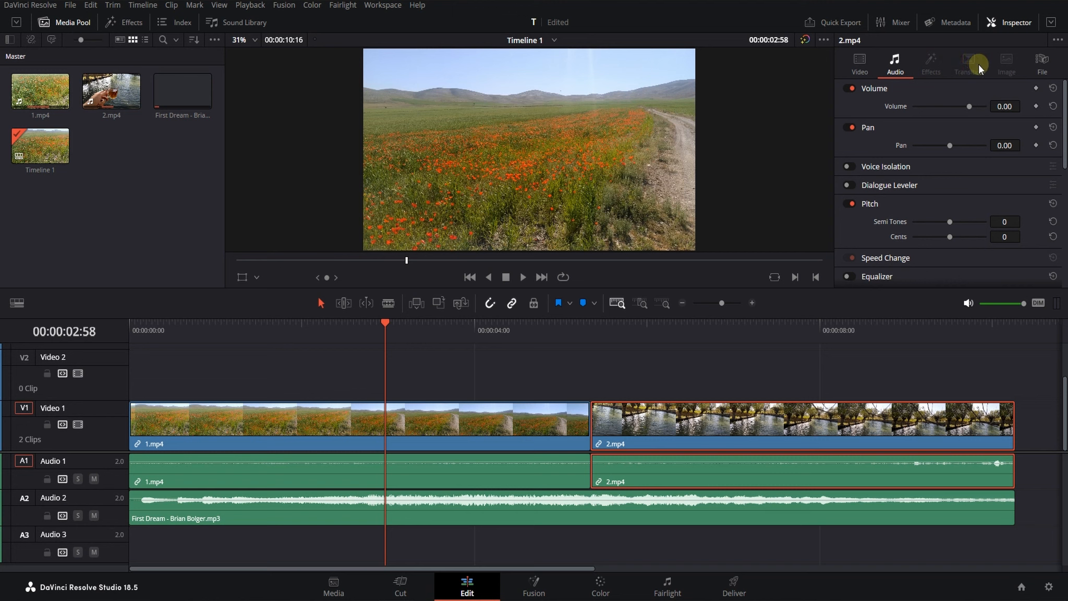
click(1044, 75)
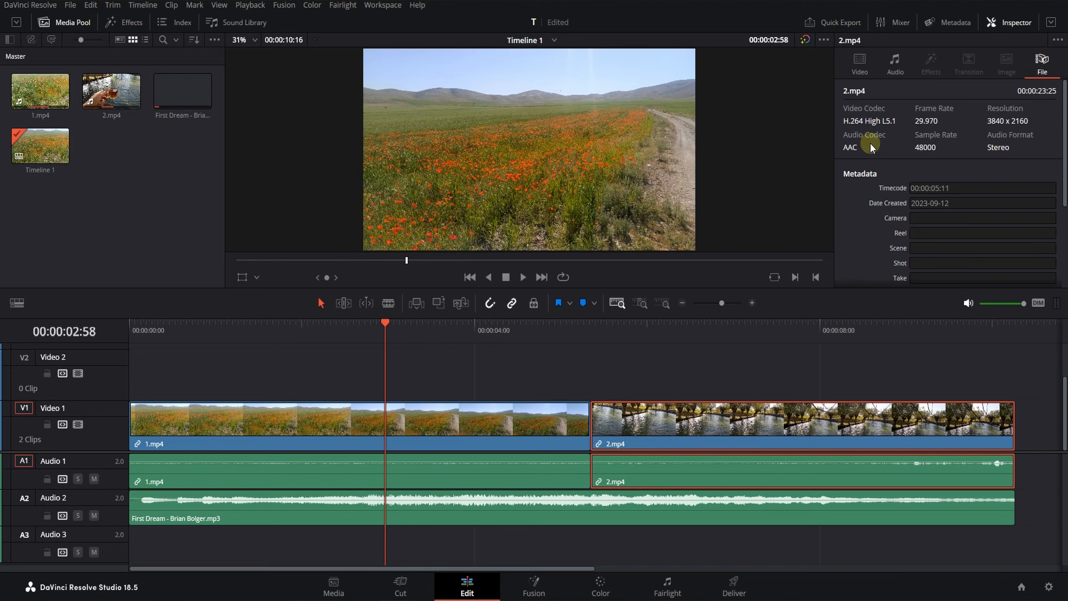
scroll(949, 230, down, 3)
scroll(948, 237, up, 3)
- Try several clip colors up to yellow on the 2.mp4 clip and clear the clip color
scroll(953, 238, down, 3)
click(932, 200)
click(949, 200)
click(966, 201)
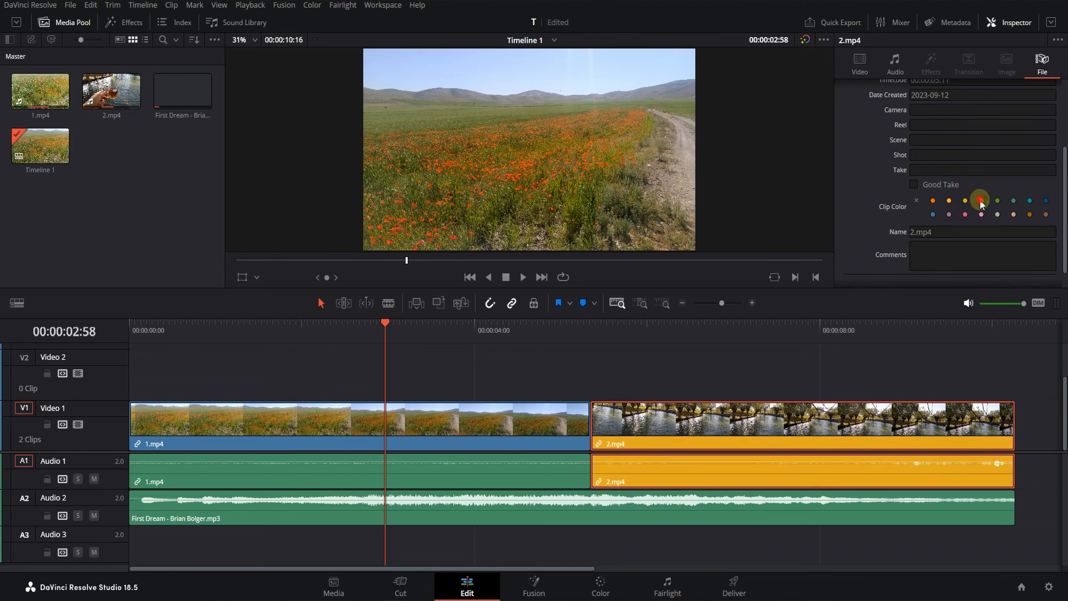
click(917, 200)
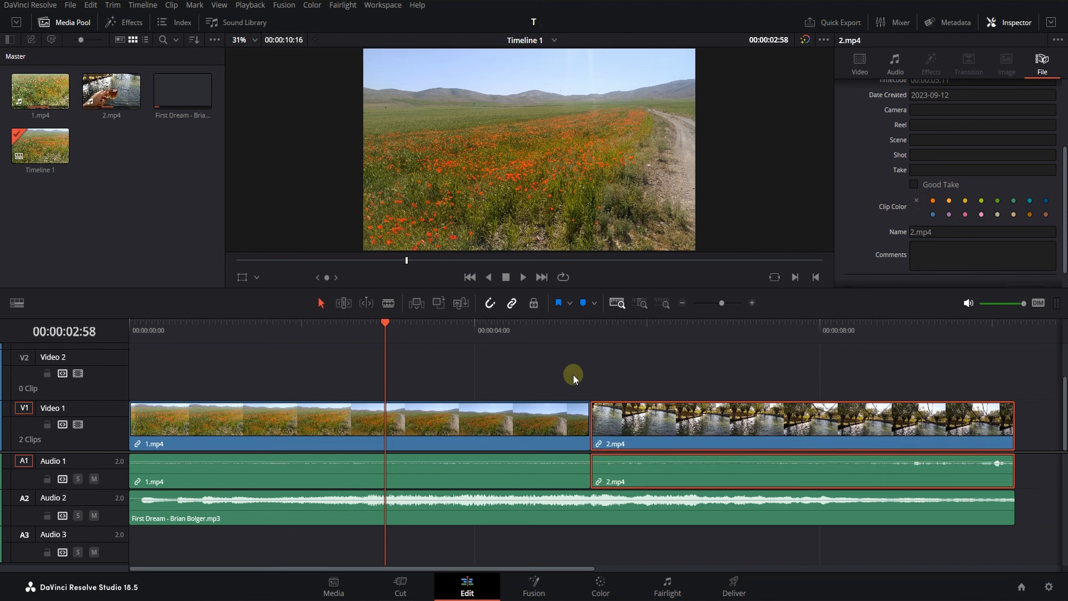
- View the project on the Fusion and Fairlight pages and return to the Edit page
click(533, 587)
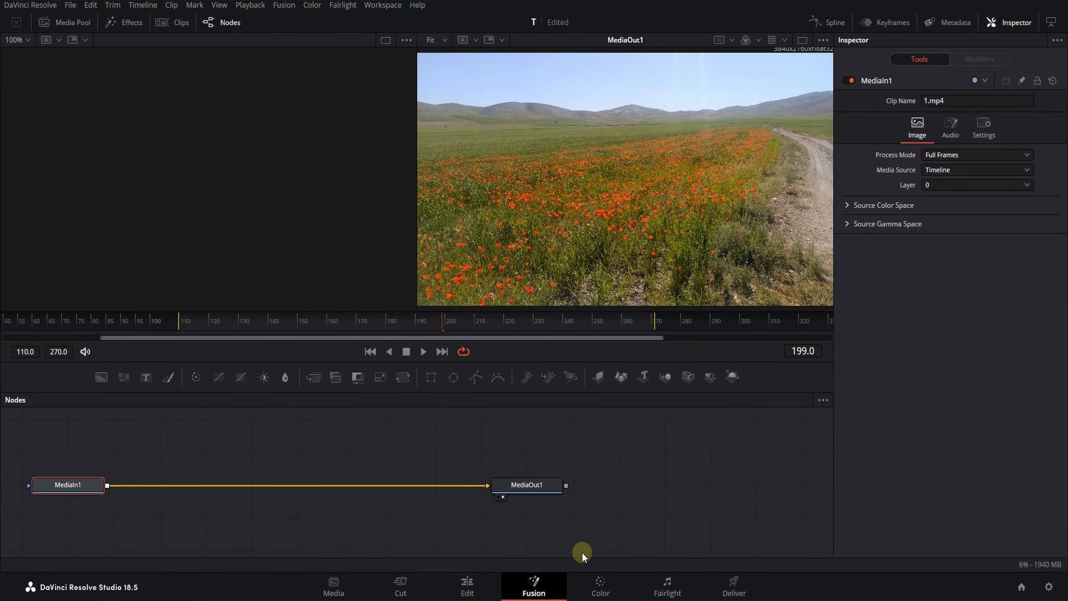
click(660, 579)
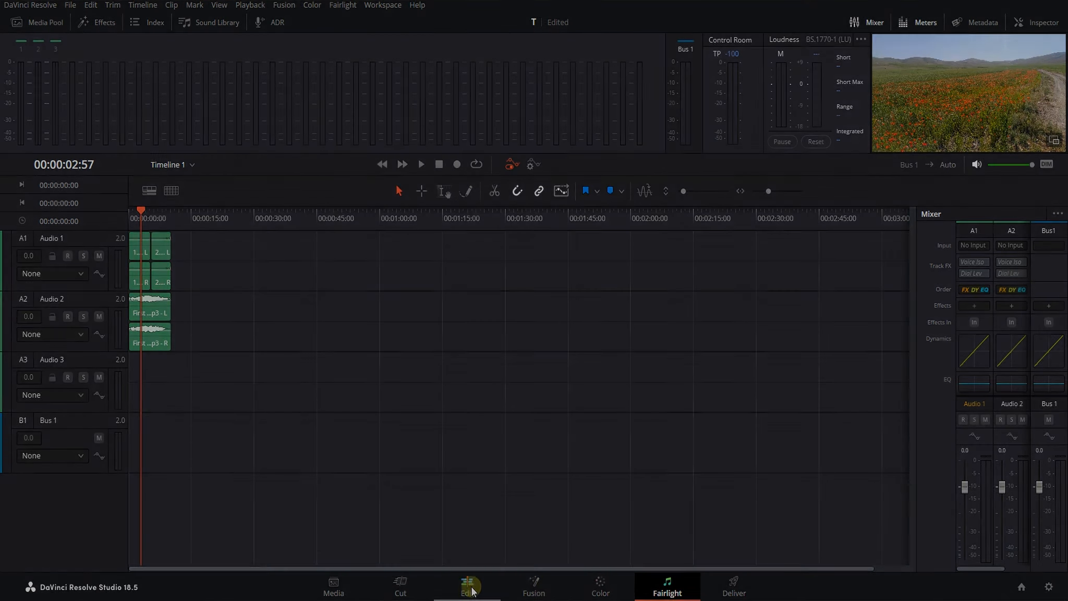
click(471, 590)
- Select the 1.mp4 clip and set its linked X and Y zoom to 1.2
click(447, 423)
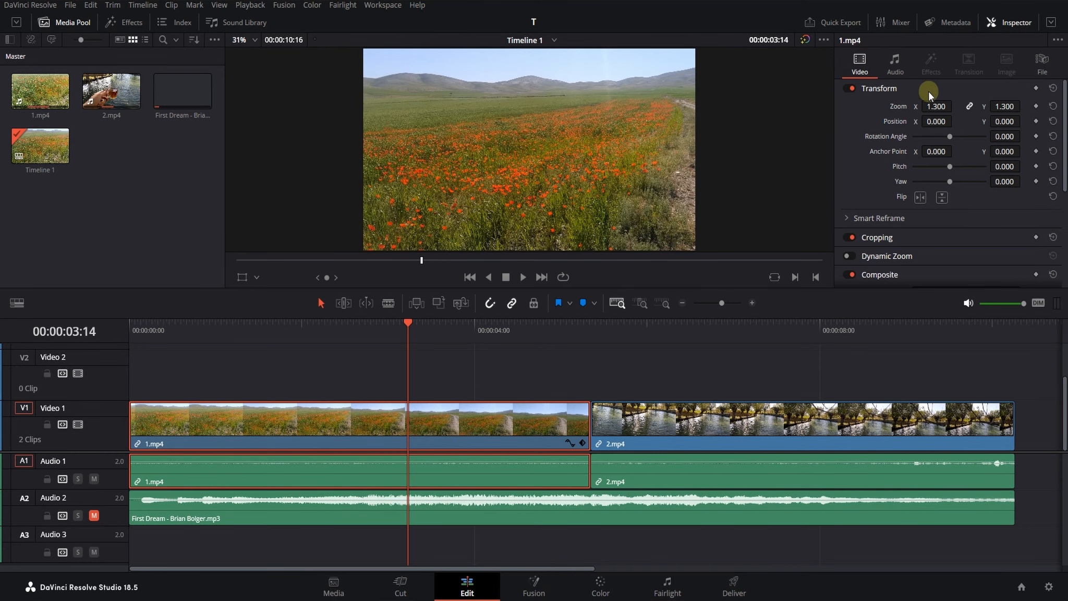
click(944, 106)
text(1.)
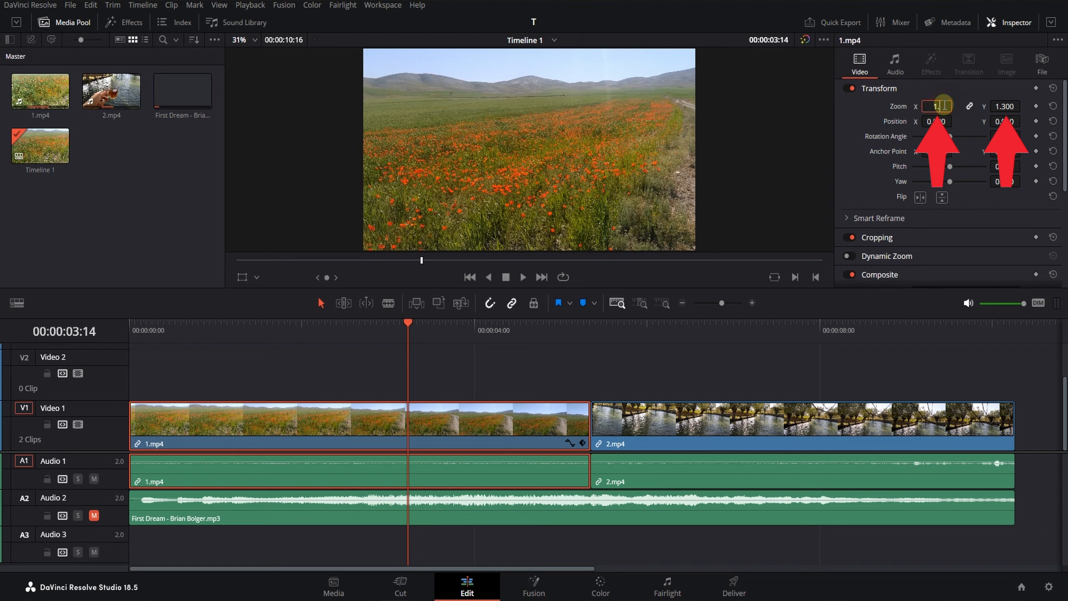
text(2)
key(Return)
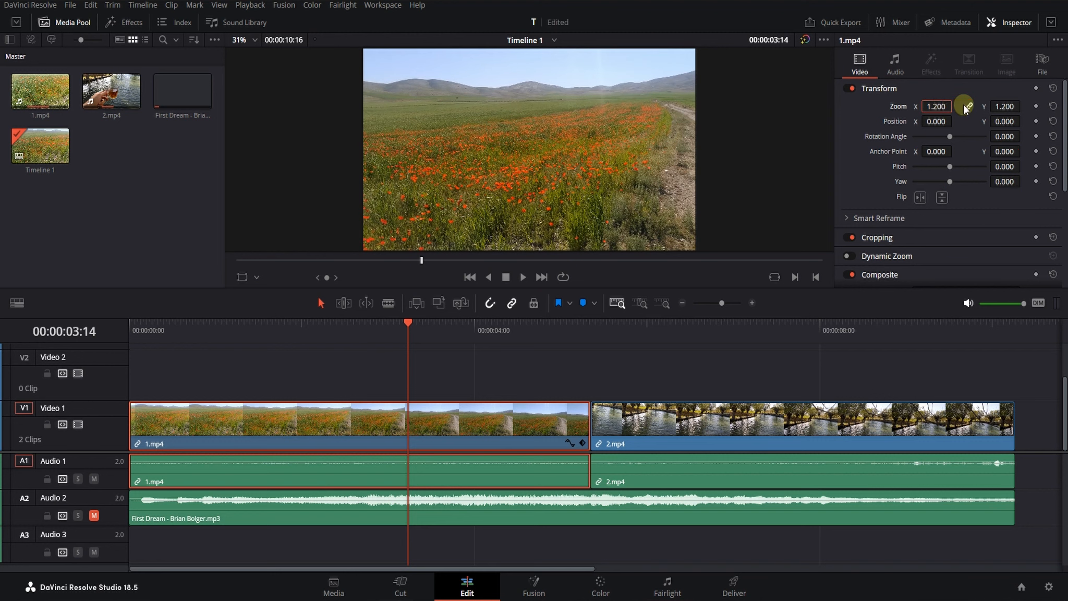
- Set the linked zoom of the 1.mp4 clip to 1
click(1001, 105)
text(1)
key(Return)
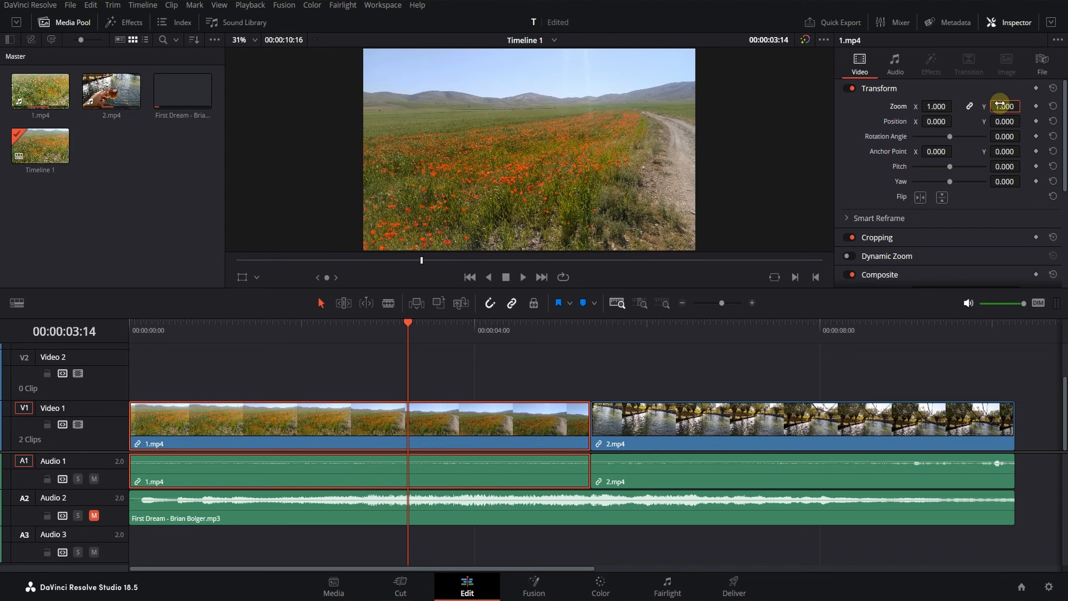
- Raise the linked zoom to 1.220, unlink its axes and set Zoom X to 1.150 and Zoom Y to 1.310
drag(936, 106, 950, 103)
click(968, 107)
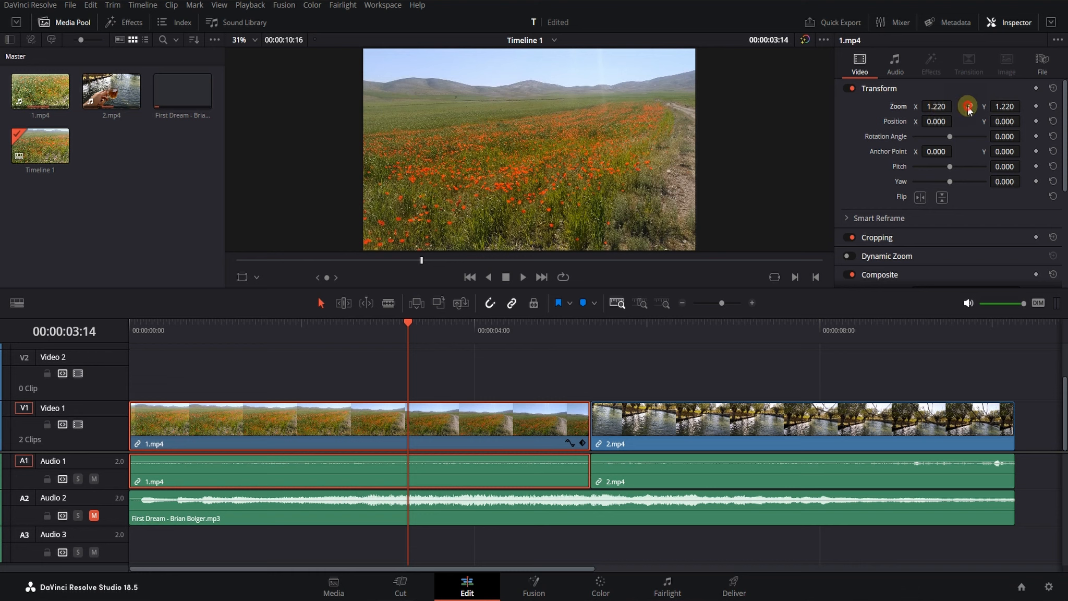
click(936, 106)
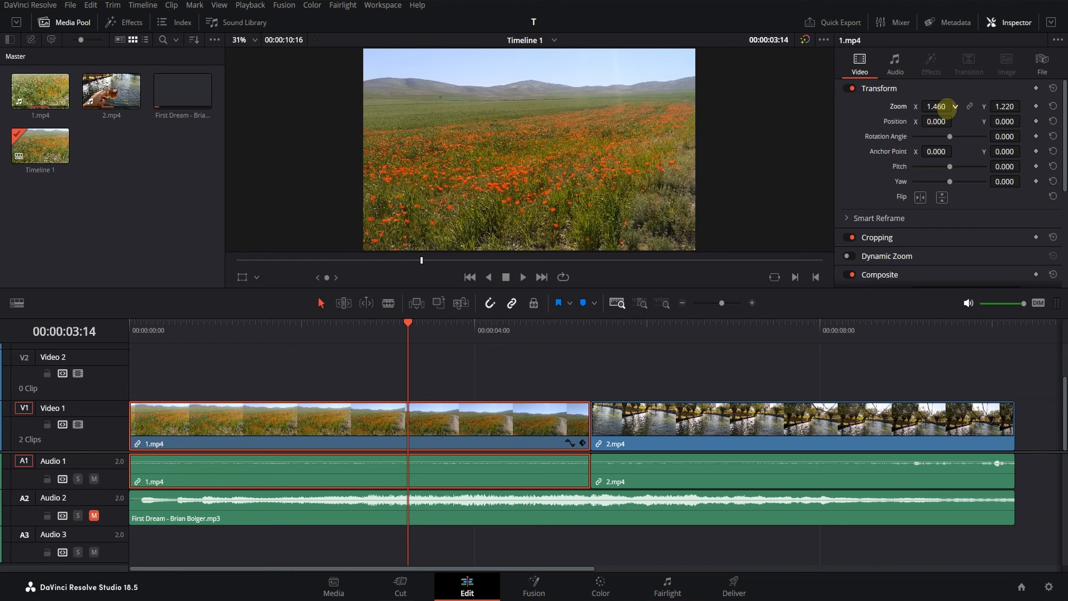
drag(936, 106, 934, 106)
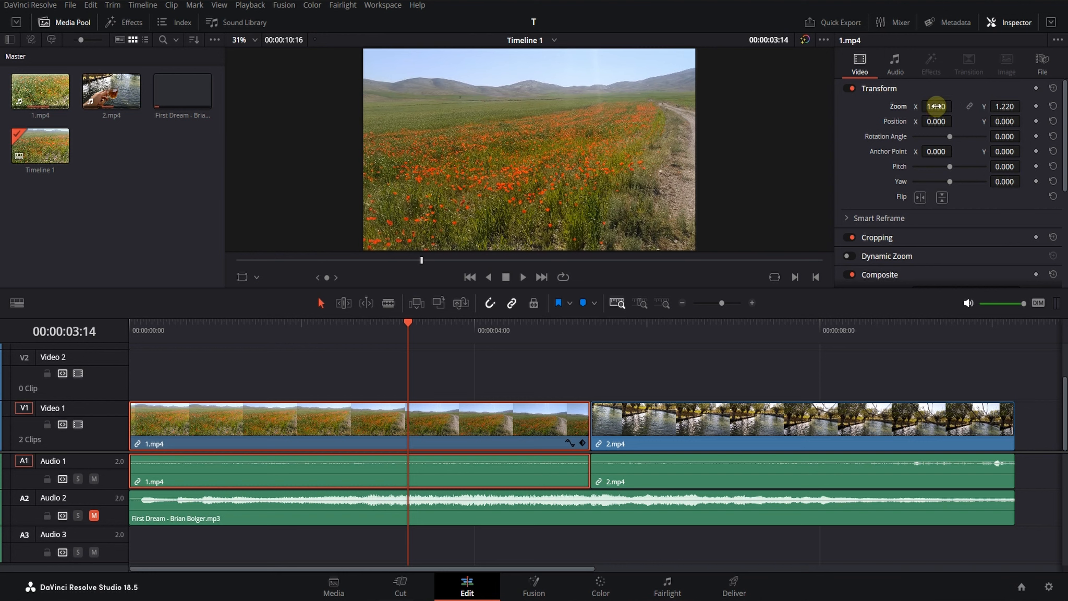
mouse_move(1006, 104)
mouse_down()
mouse_move(988, 105)
mouse_move(1030, 105)
mouse_move(1005, 106)
mouse_up()
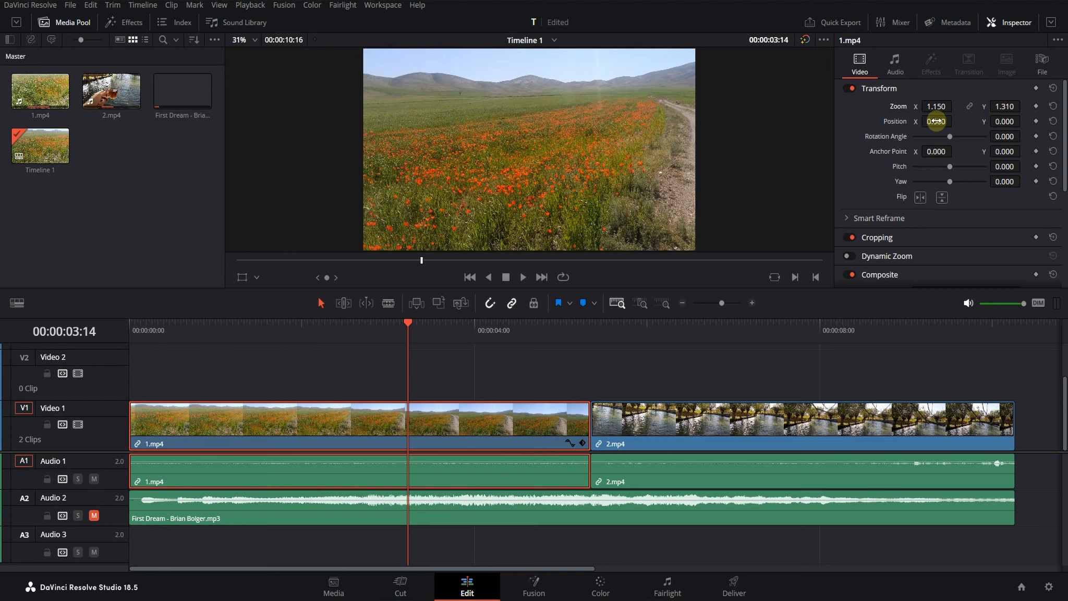
- Set the clip's position to X 98, Y -10, rotation angle to -0.7, pitch to 0.013 and yaw to 0.020
mouse_move(935, 121)
mouse_down()
mouse_move(1033, 115)
mouse_move(935, 121)
mouse_move(1020, 123)
mouse_move(963, 124)
mouse_move(1010, 122)
mouse_up()
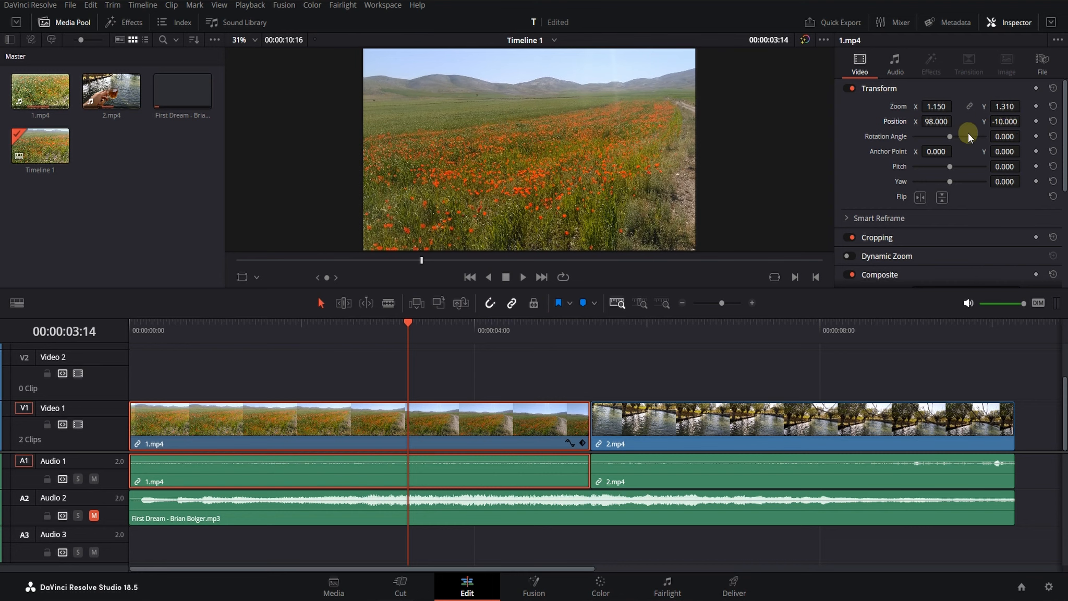
drag(1004, 135, 998, 180)
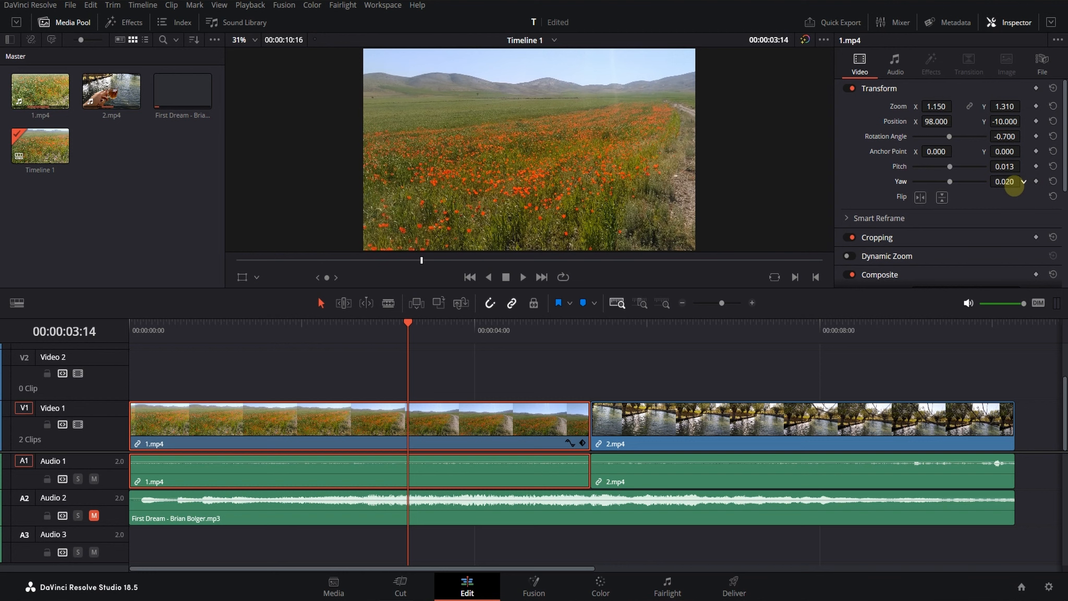
- Try flipping the 1.mp4 clip horizontally and vertically, restoring its orientation after each flip
click(920, 198)
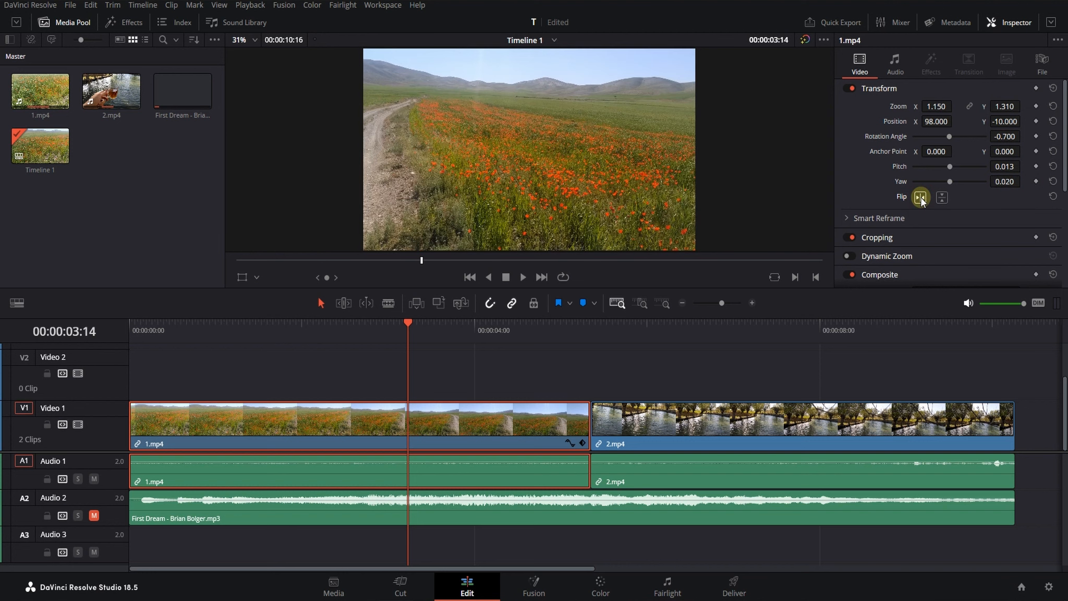
click(920, 198)
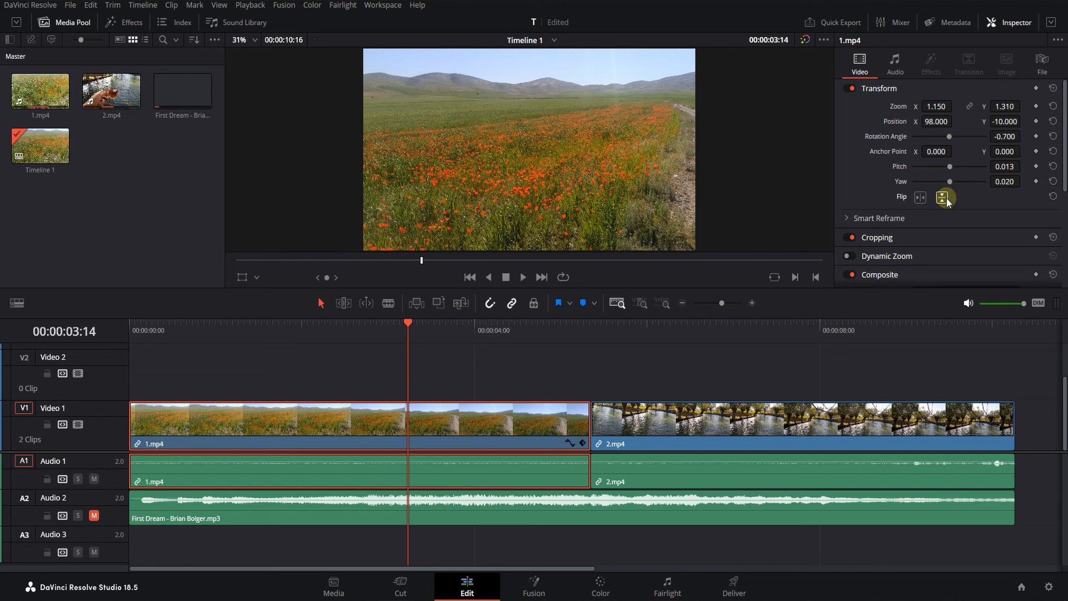
click(942, 198)
click(943, 199)
- Reset the clip's yaw and pitch, and reset all remaining Transform parameters to their defaults
click(1053, 181)
click(1053, 166)
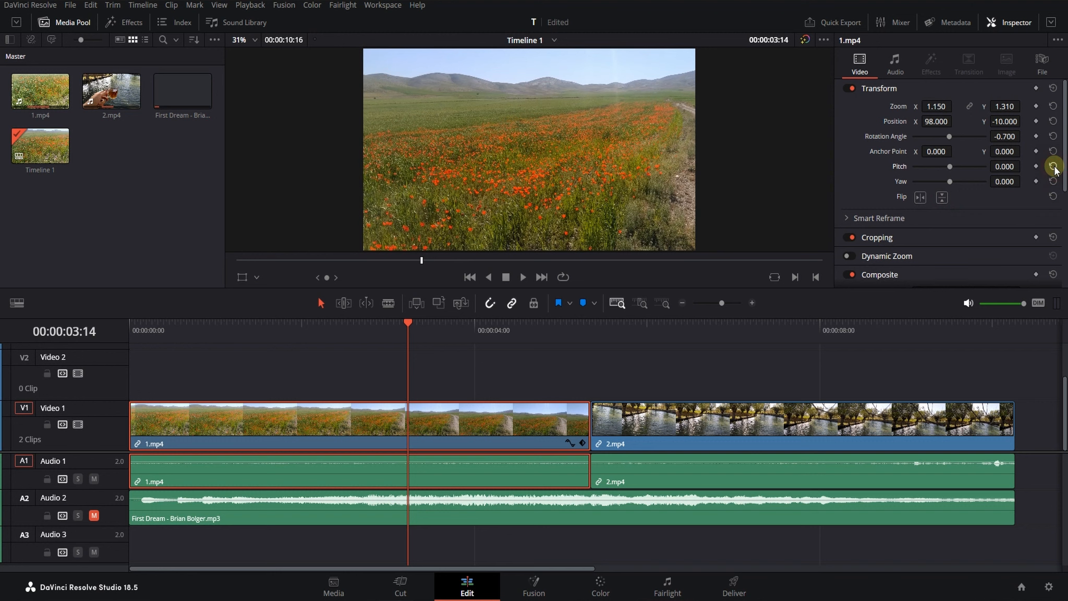
click(1053, 88)
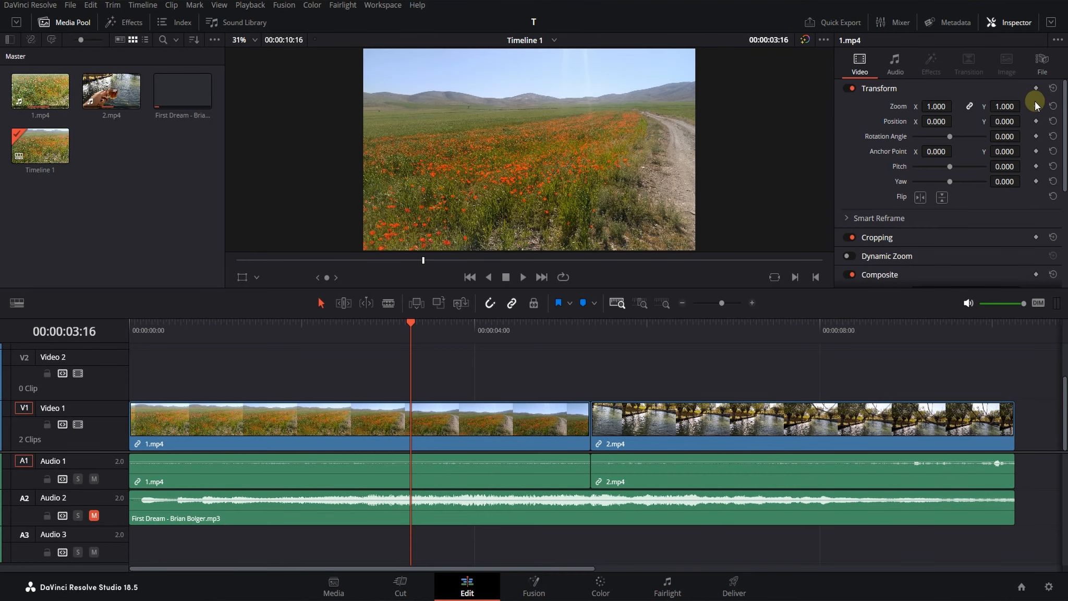
- Add zoom, position and rotation angle keyframes at 00:00:03:16 and clear them by resetting the Transform settings
click(1035, 105)
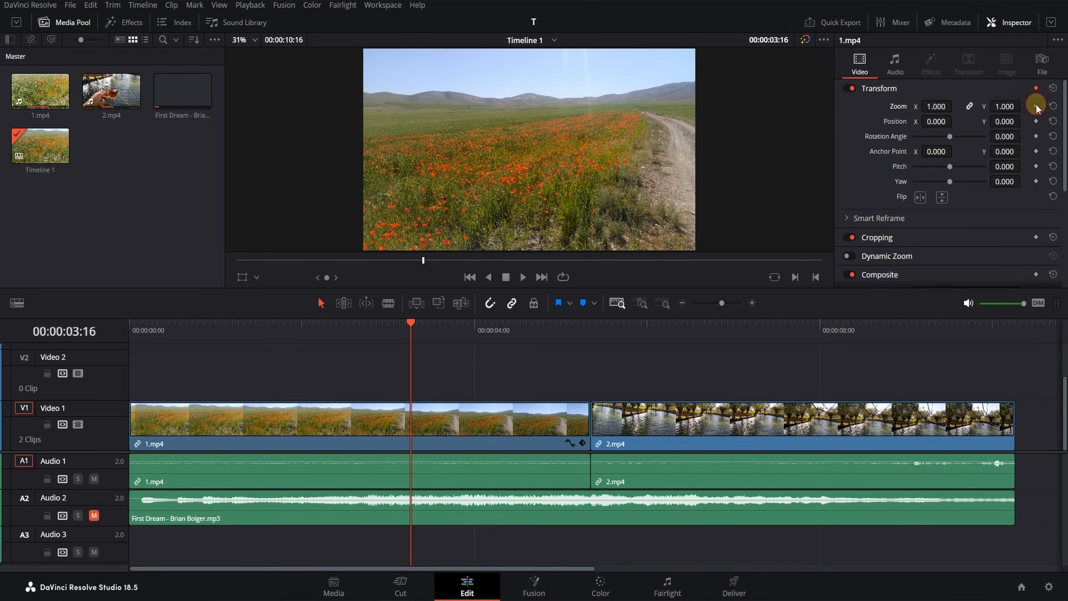
click(1036, 121)
click(1035, 136)
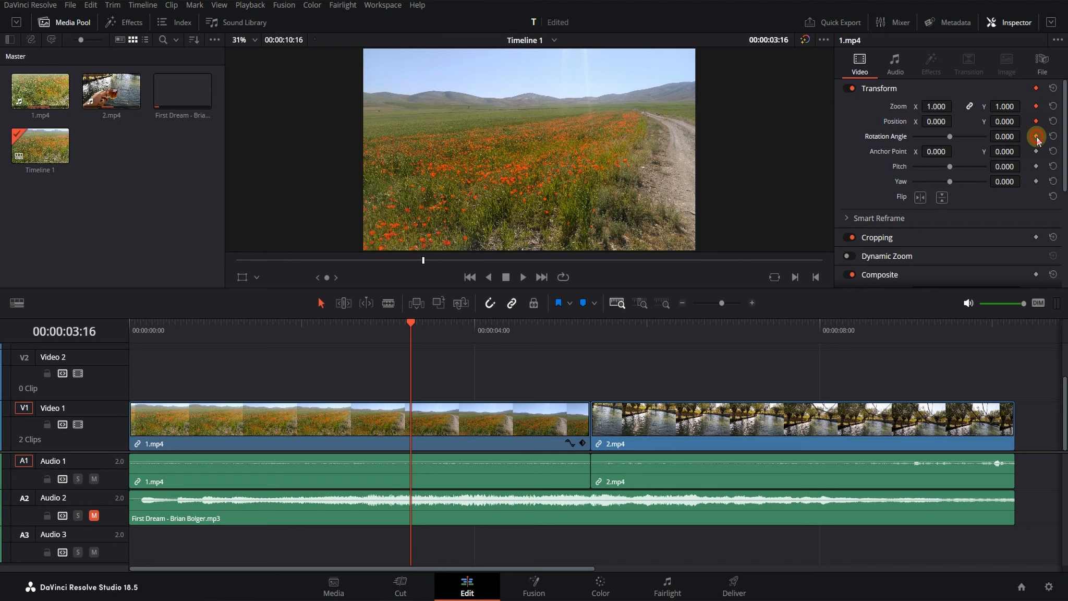
click(1051, 89)
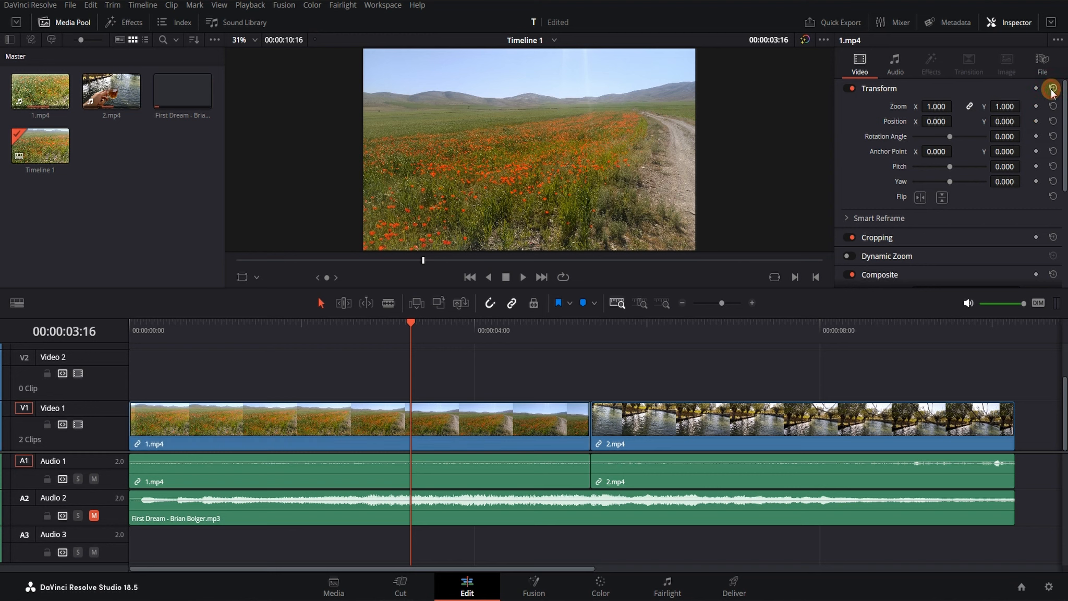
- Try the crop and softness settings on 1.mp4, keeping Crop Top 90.7 and Crop Bottom 115.4 with the sides and softness at 0
click(912, 235)
scroll(926, 218, down, 3)
scroll(933, 210, down, 1)
scroll(935, 204, up, 1)
mouse_move(999, 147)
mouse_down()
mouse_move(1050, 151)
mouse_move(991, 153)
mouse_up()
drag(914, 162, 953, 207)
double_click(925, 162)
double_click(895, 207)
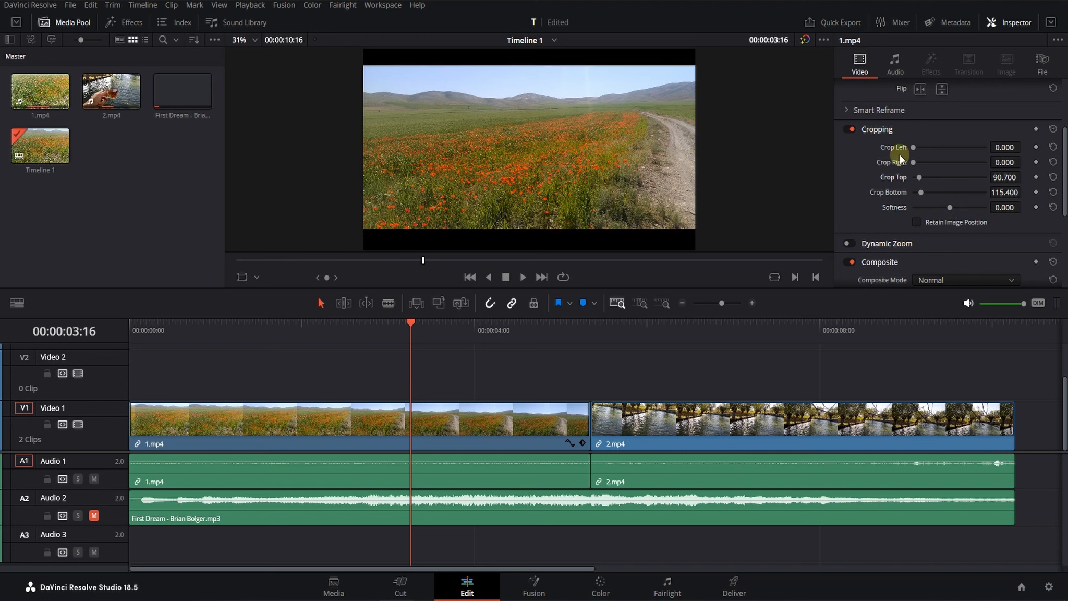
- Switch the Cropping effect of the 1.mp4 clip off and on repeatedly to compare the cropped and uncropped image
click(850, 131)
click(849, 131)
click(850, 131)
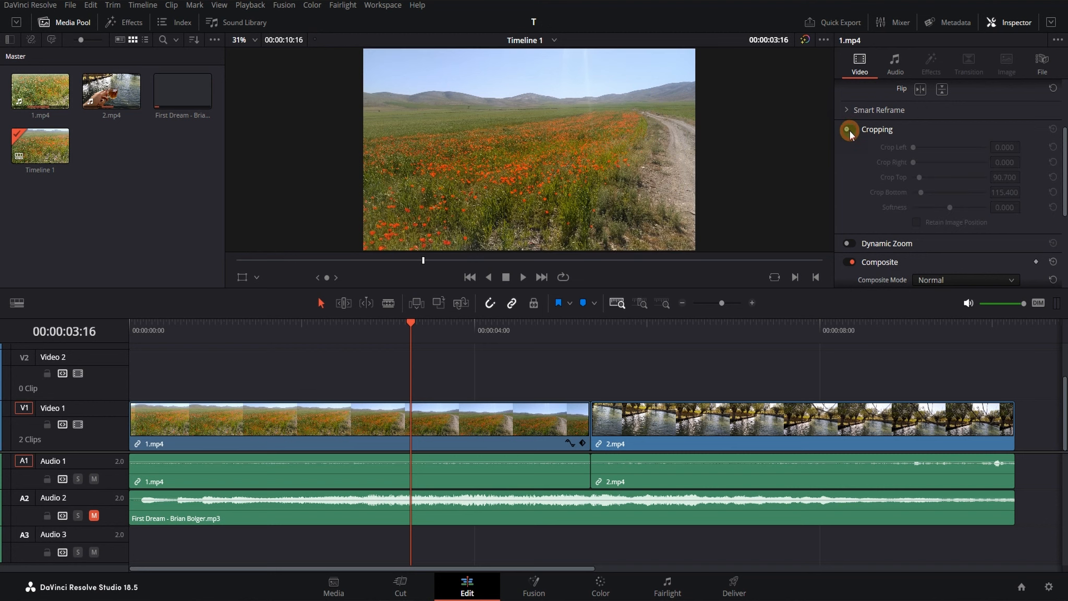
click(850, 131)
click(849, 131)
click(849, 131)
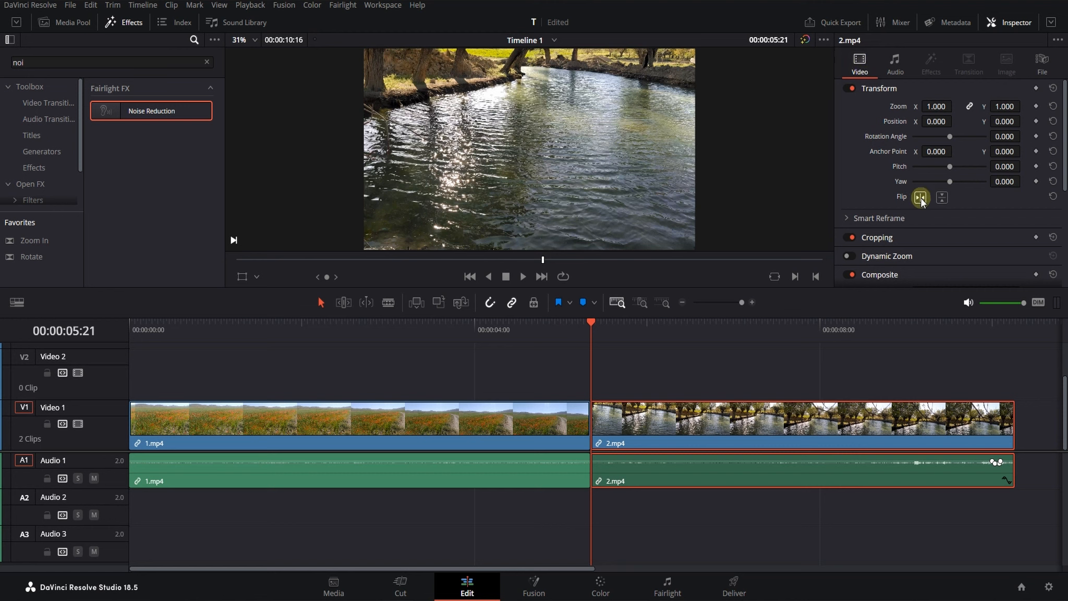
- Stabilize the 2.mp4 clip using Perspective mode and a strength of 0.7
scroll(920, 199, down, 5)
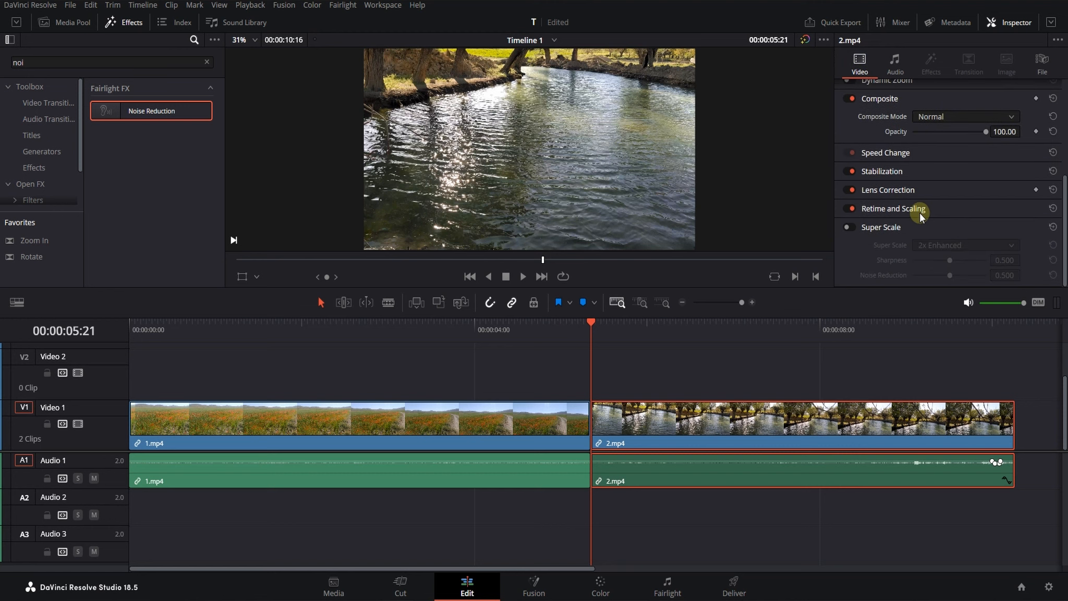
click(910, 171)
scroll(908, 168, down, 1)
scroll(908, 169, down, 1)
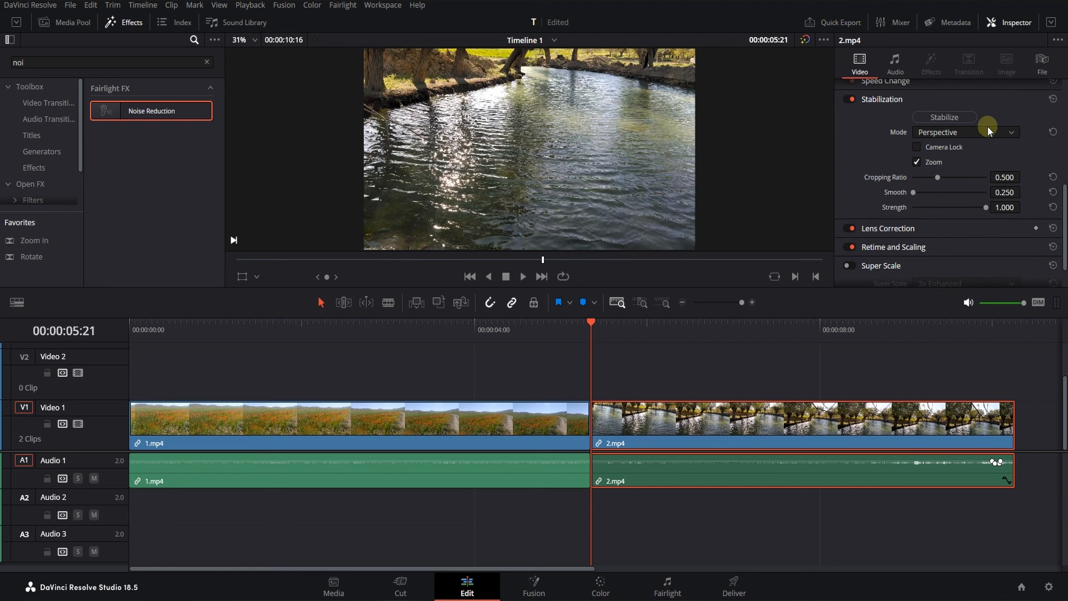
click(1010, 133)
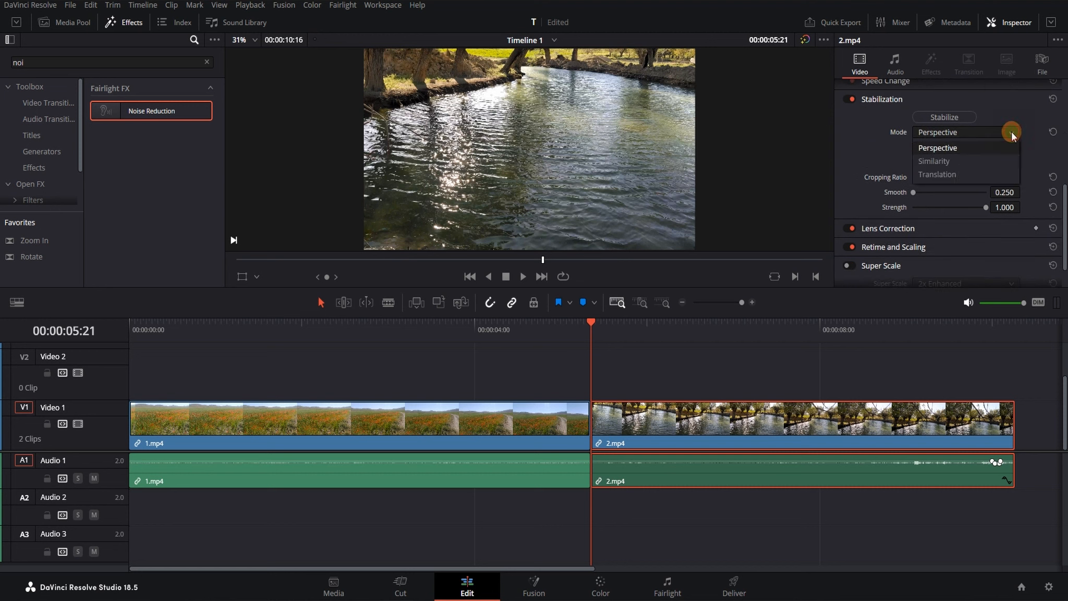
click(973, 150)
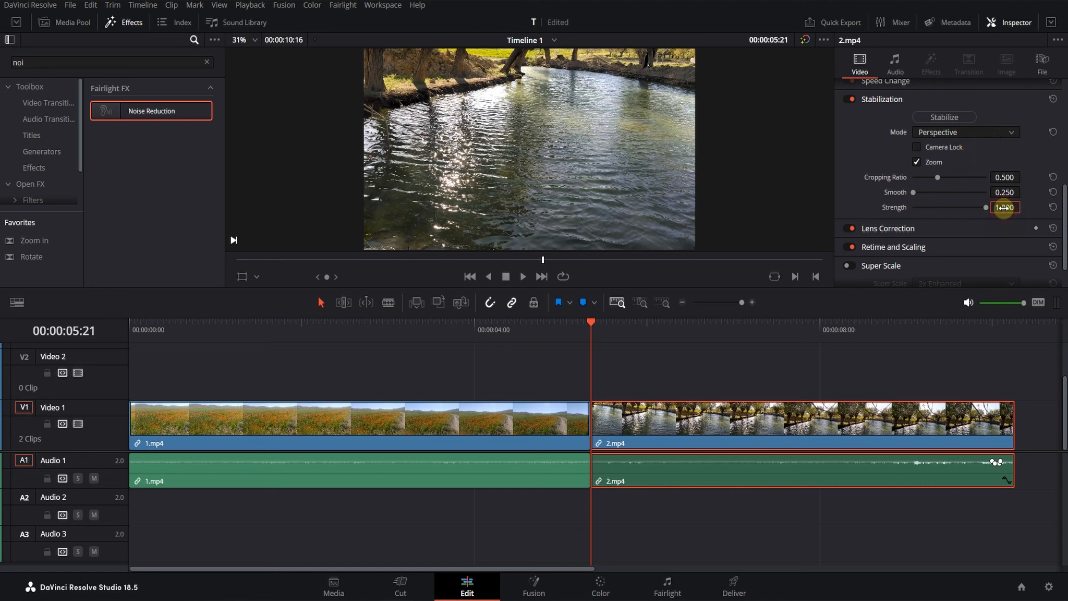
text(0.7)
key(Return)
click(950, 117)
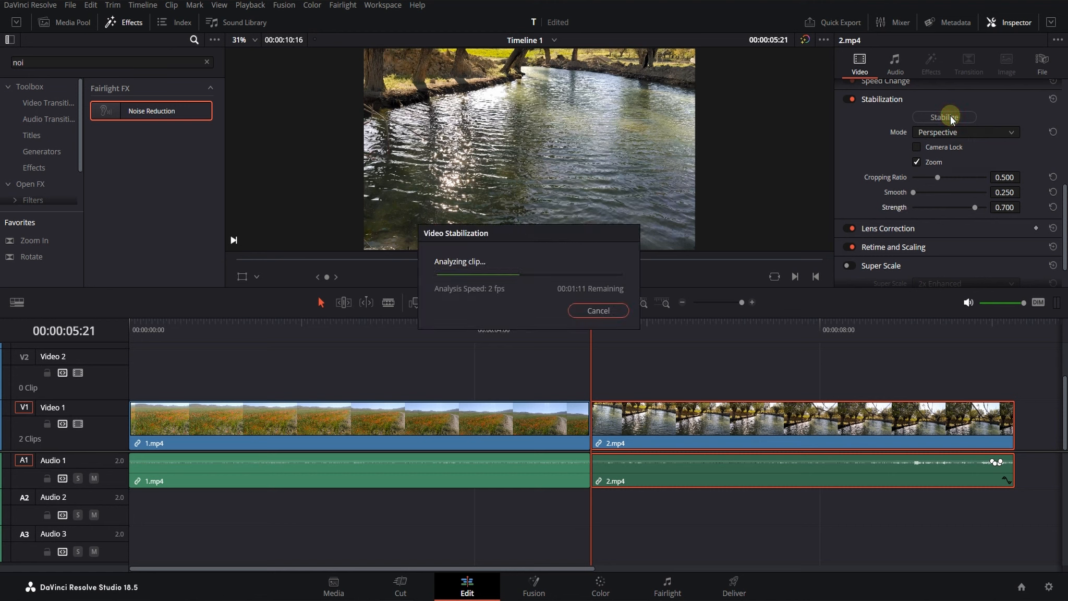
key(space)
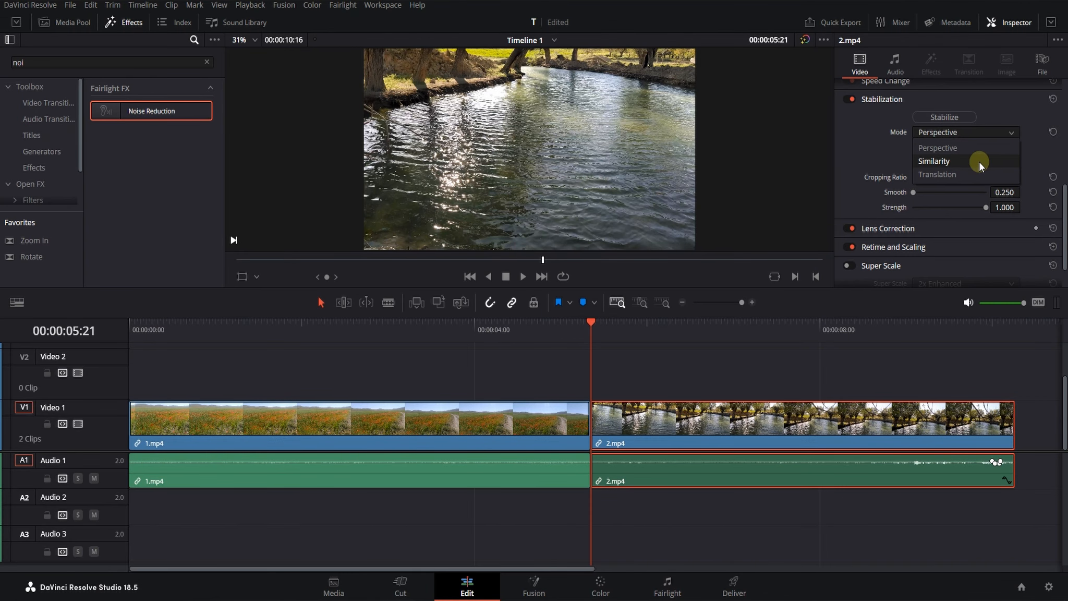
- Choose Perspective as the stabilization mode for the 2.mp4 clip again and re-enter 0.7 as its strength
click(973, 150)
click(1004, 207)
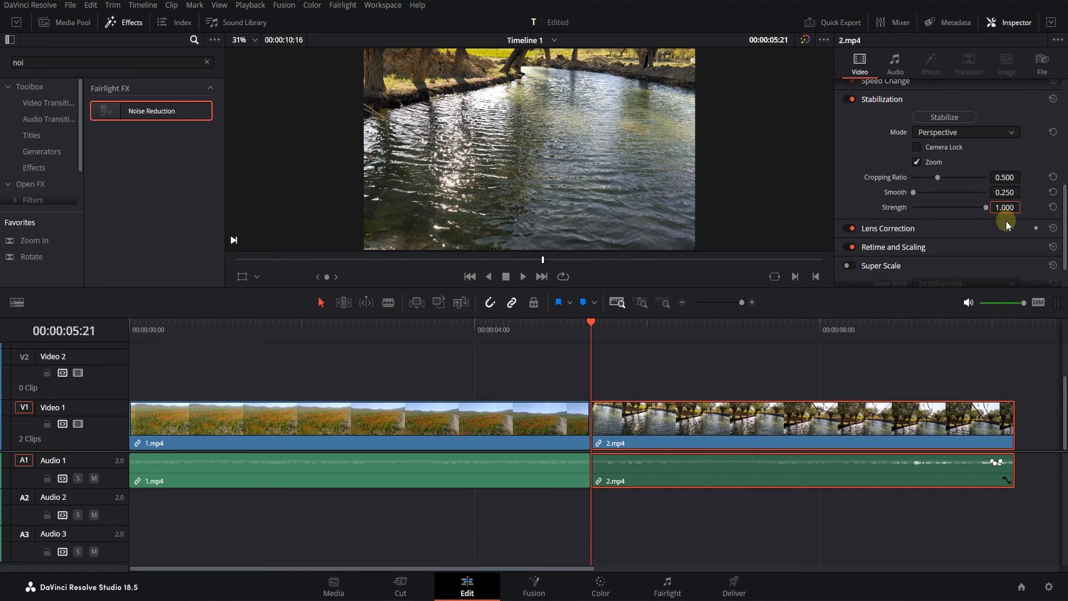
text(0.7)
key(Return)
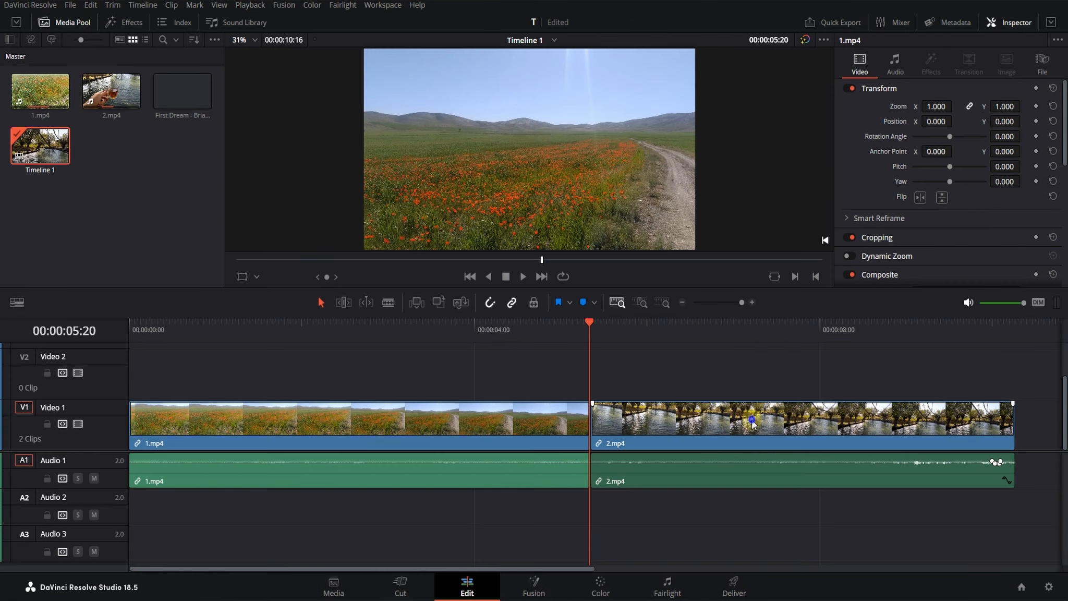
- Open the duration of the 2.mp4 clip for editing, and choose 60 frames per second as the new timeline's frame rate
right_click(752, 422)
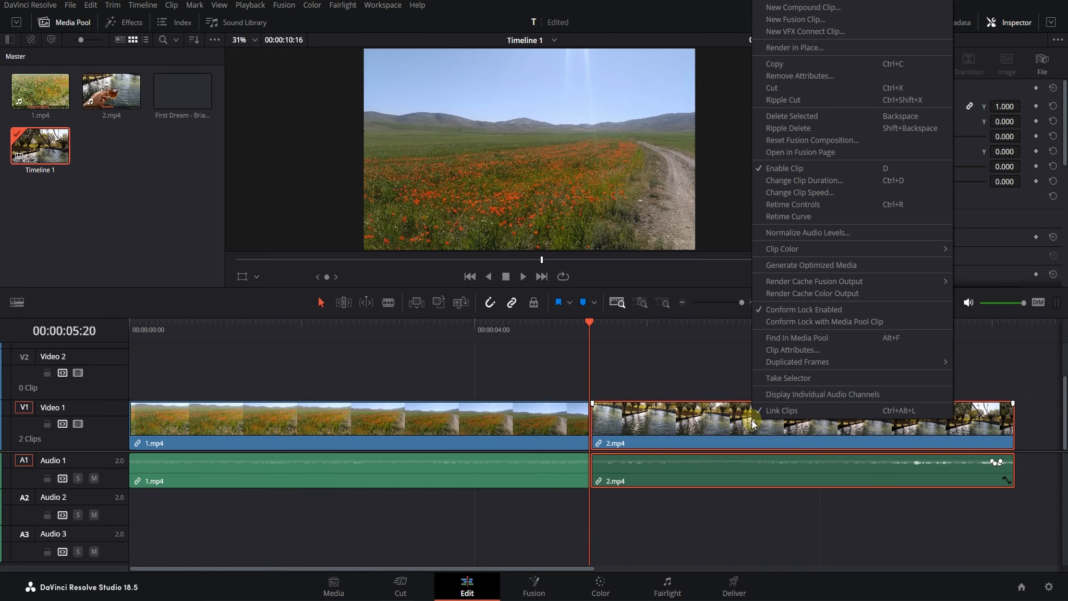
click(860, 180)
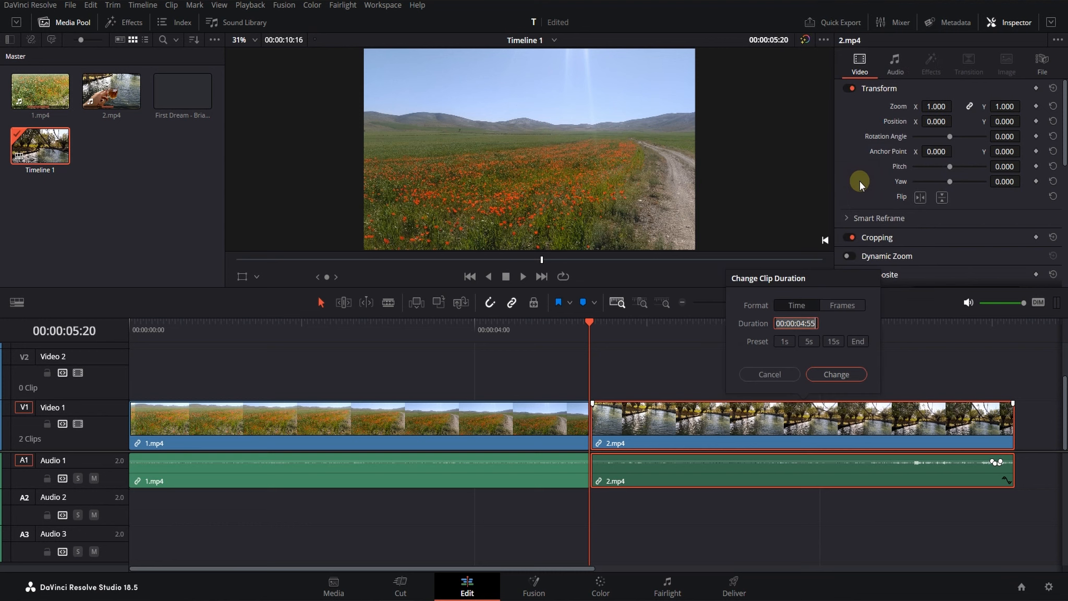
click(812, 322)
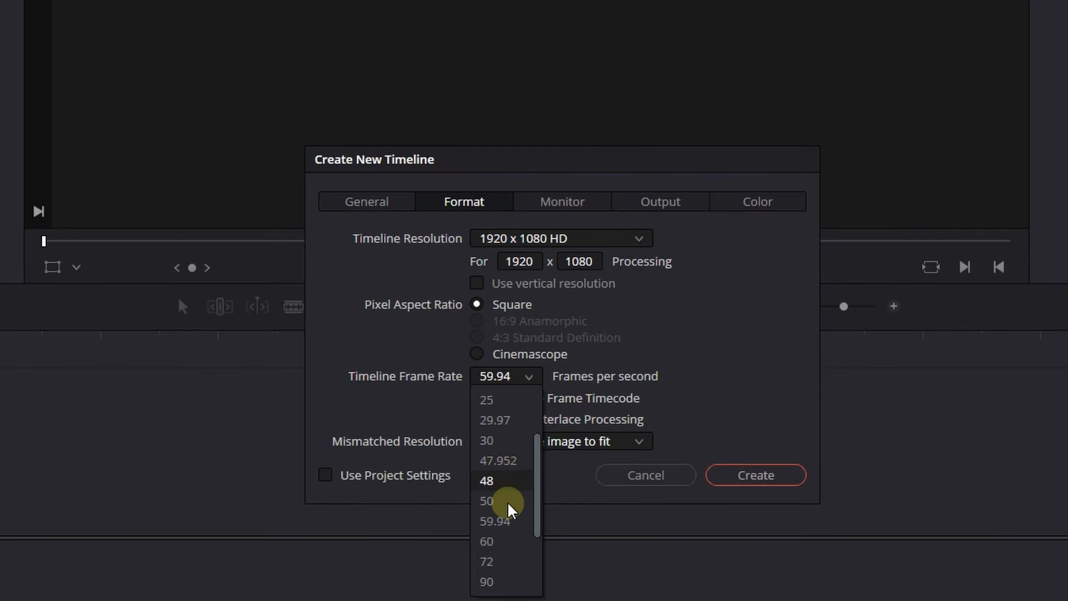
click(487, 541)
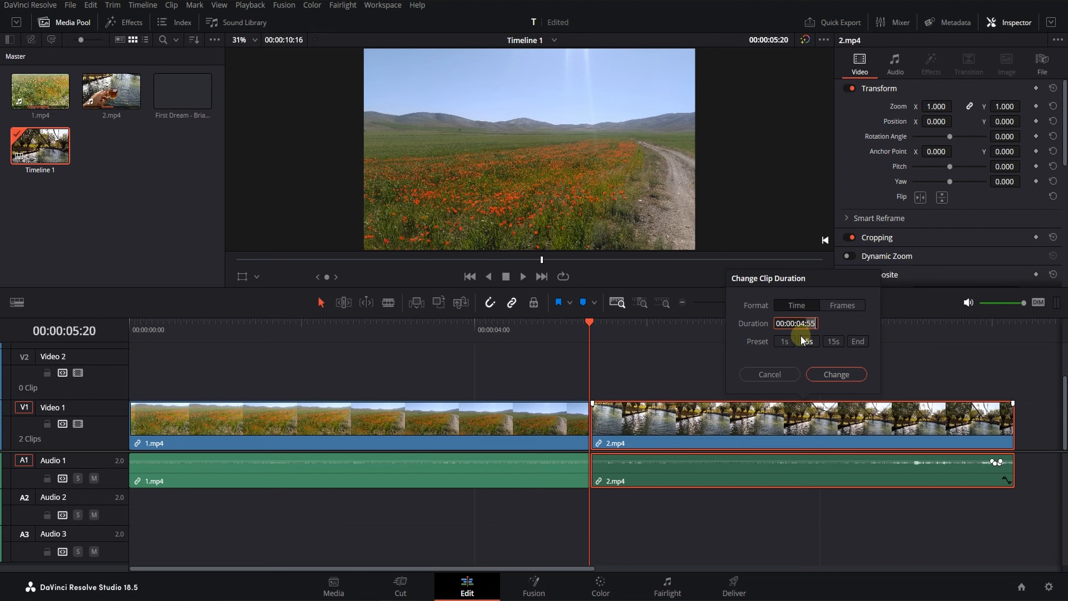
double_click(801, 324)
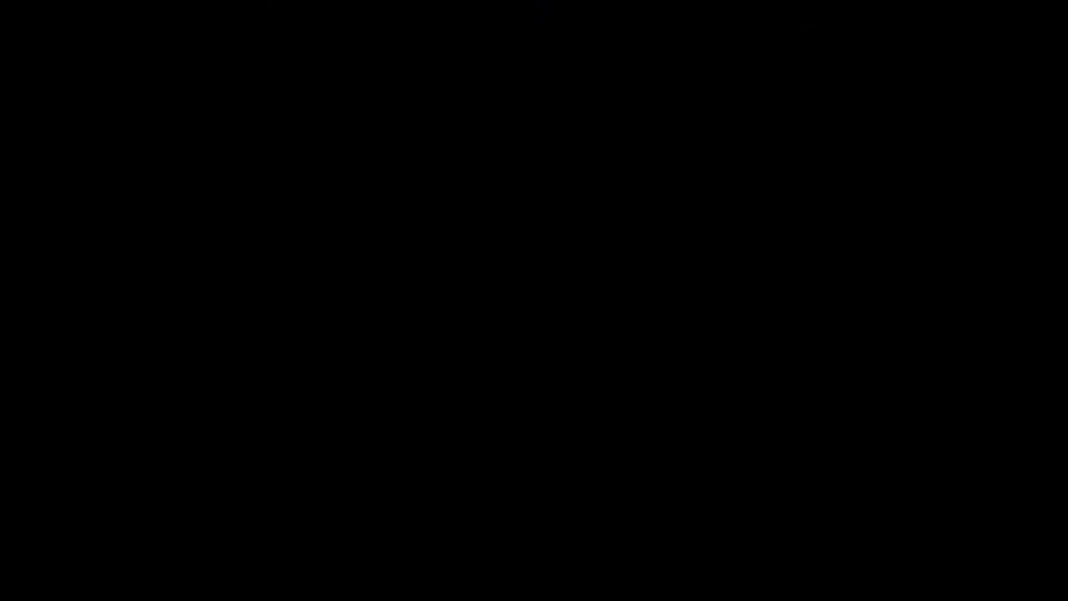
click(757, 542)
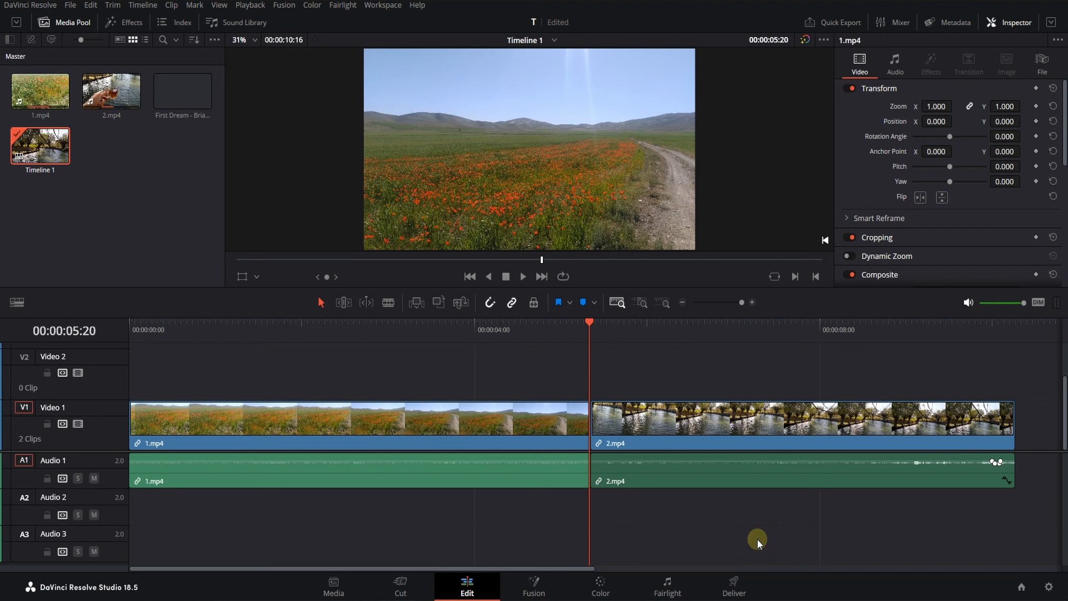
- Change the speed of the 2.mp4 clip to 110%, toggling Reverse Speed and Freeze Frame on and off before applying
right_click(762, 427)
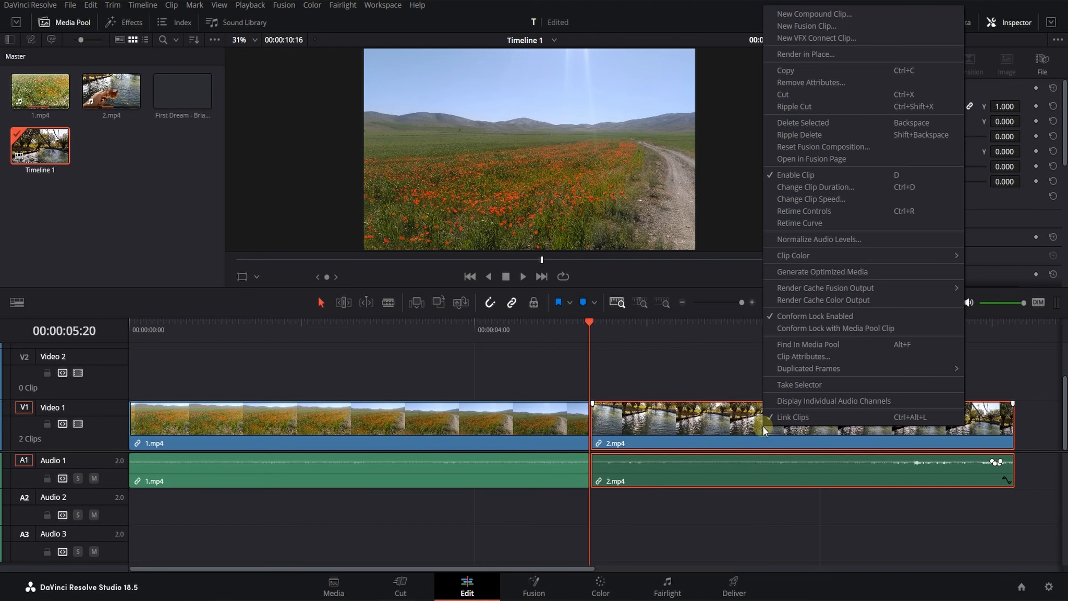
click(857, 199)
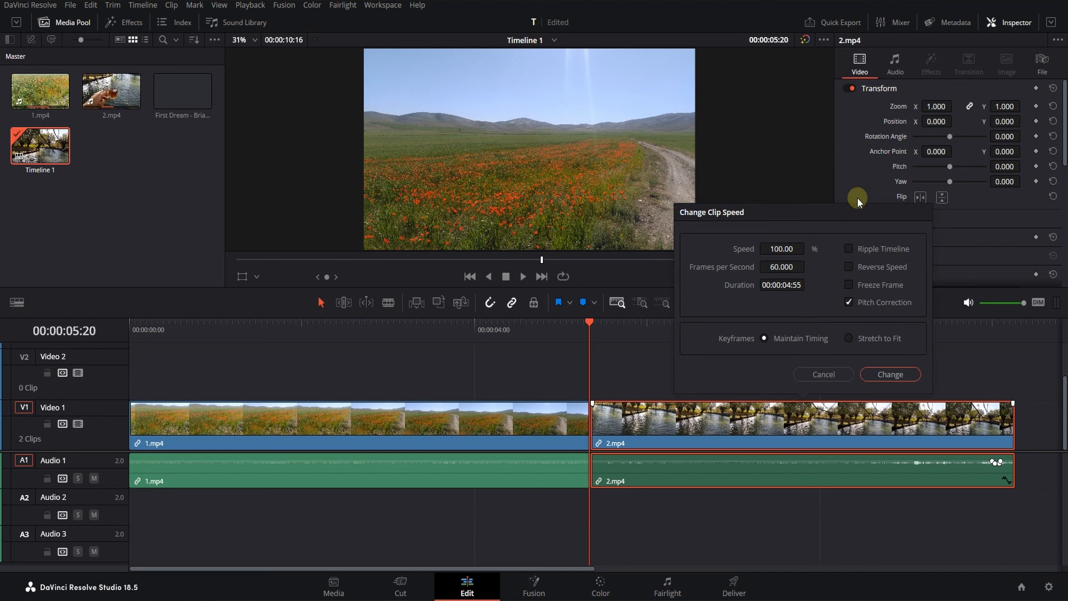
mouse_move(816, 248)
mouse_down()
mouse_move(756, 251)
mouse_move(800, 257)
mouse_up()
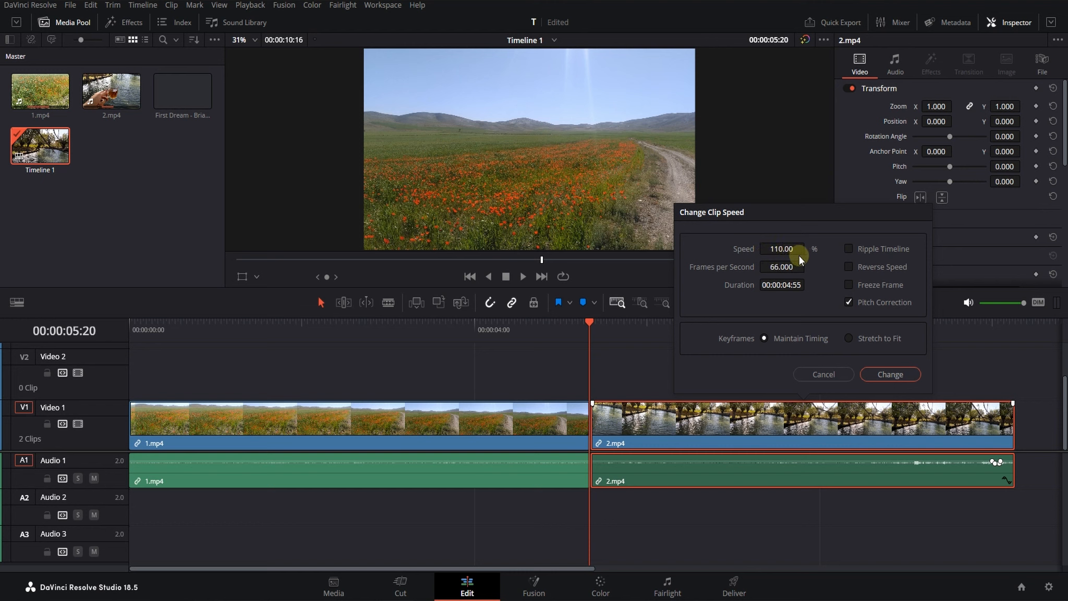
click(846, 265)
click(846, 265)
click(849, 285)
click(849, 285)
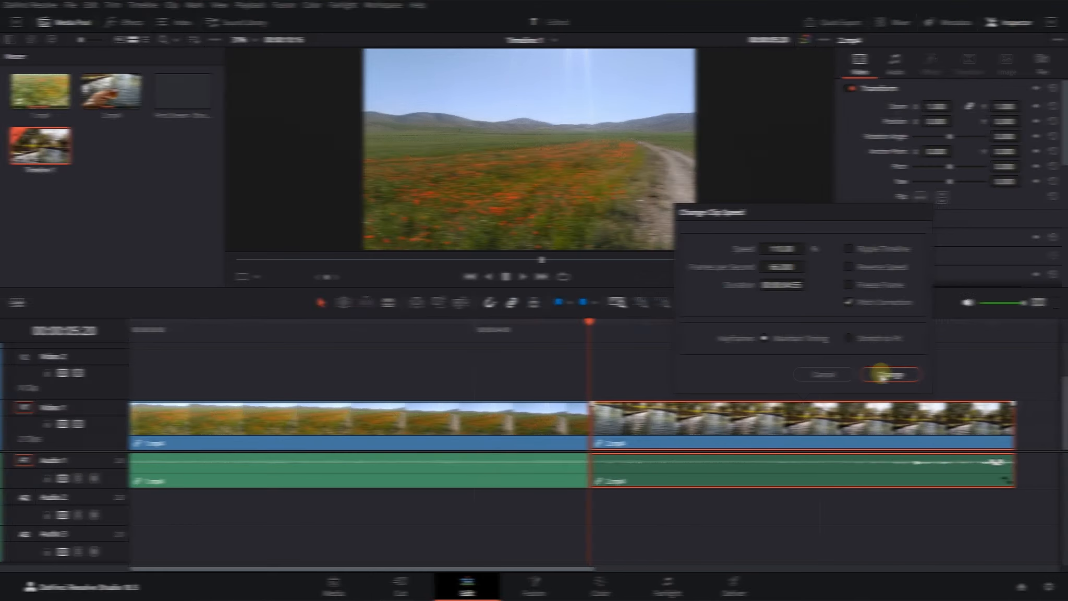
click(881, 374)
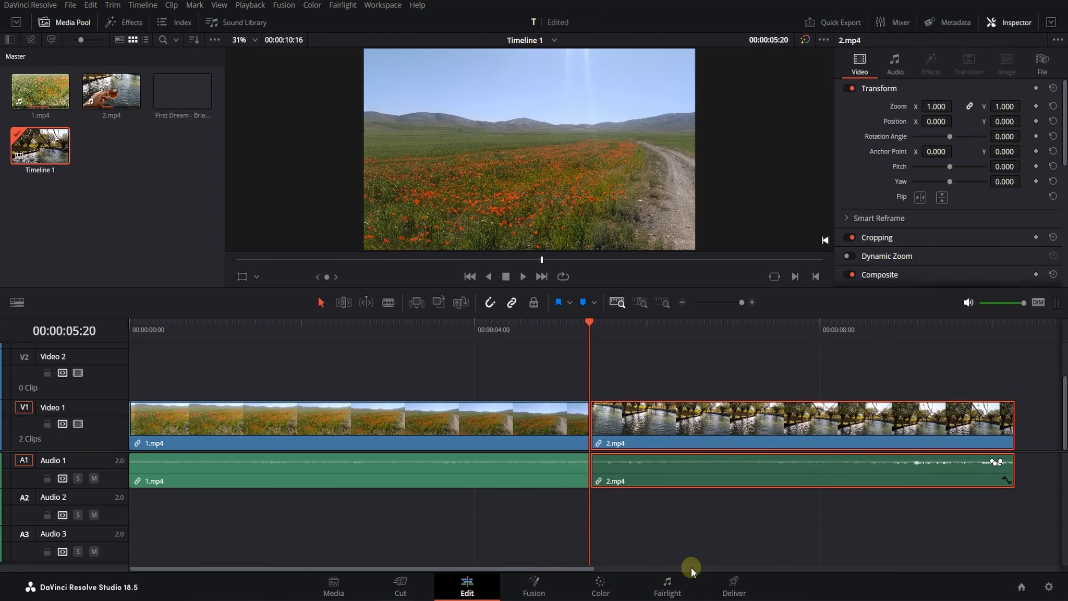
click(708, 529)
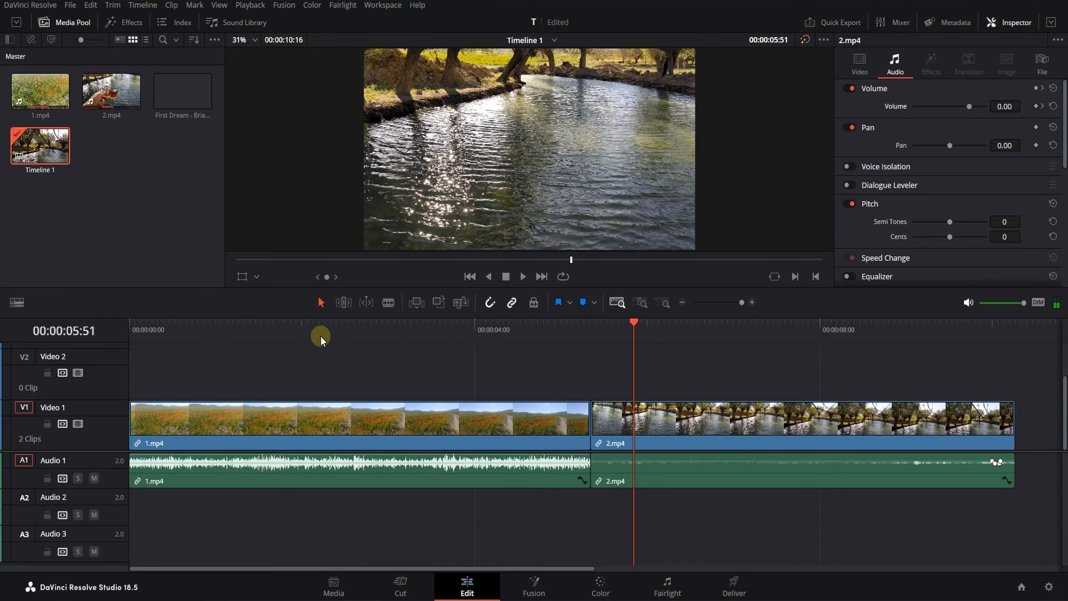
- Raise the audio volume of the 1.mp4 clip to 30
click(318, 333)
click(332, 483)
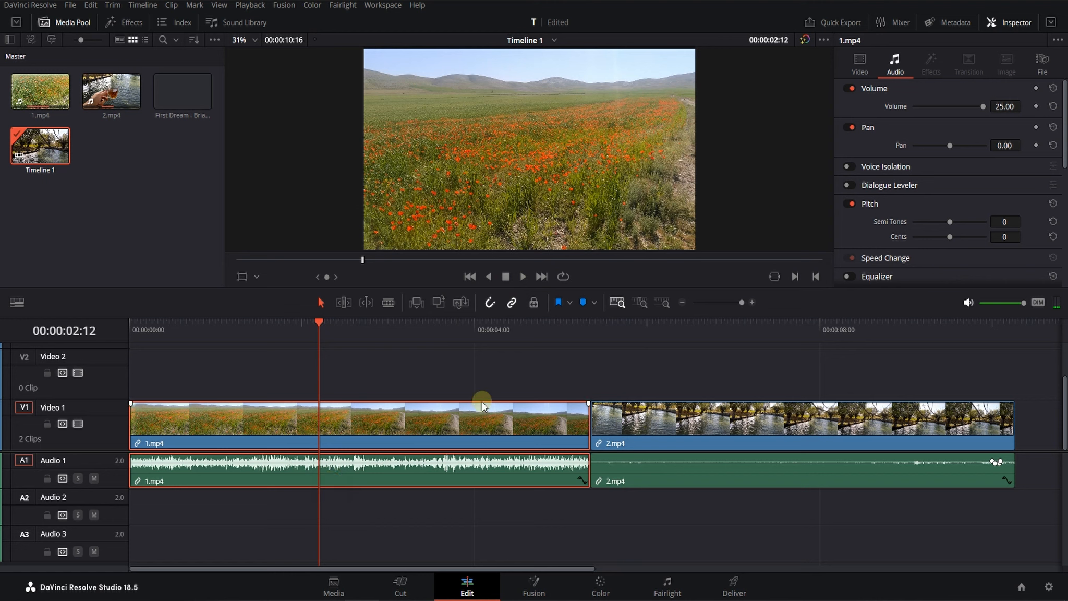
drag(991, 109, 714, 314)
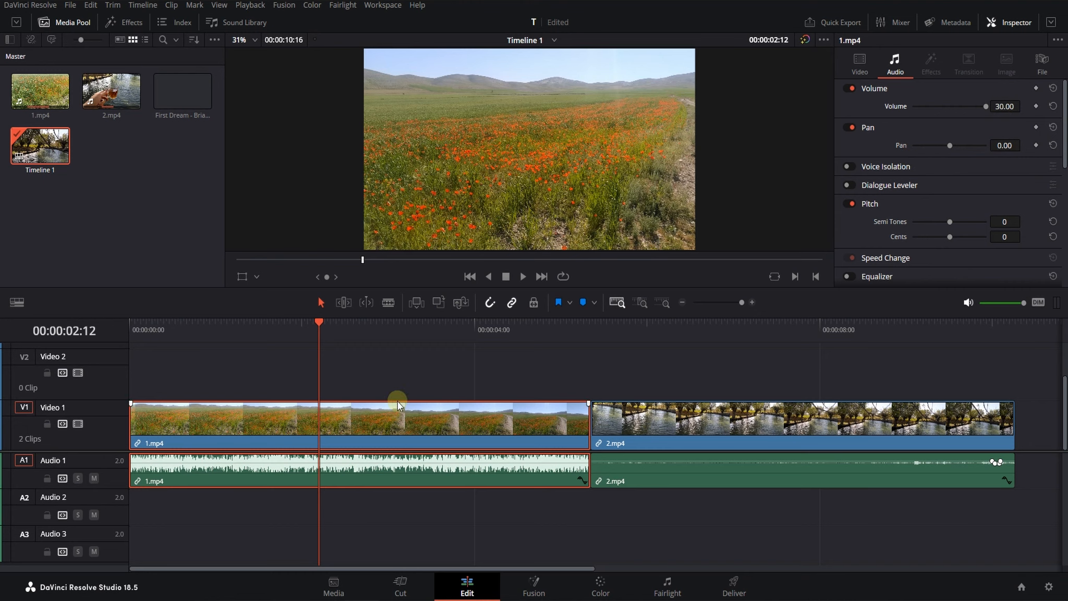
- Play the timeline from 00:00:02:29 to check the louder audio, stop it and return the playhead to 00:00:02:37
drag(322, 322, 343, 319)
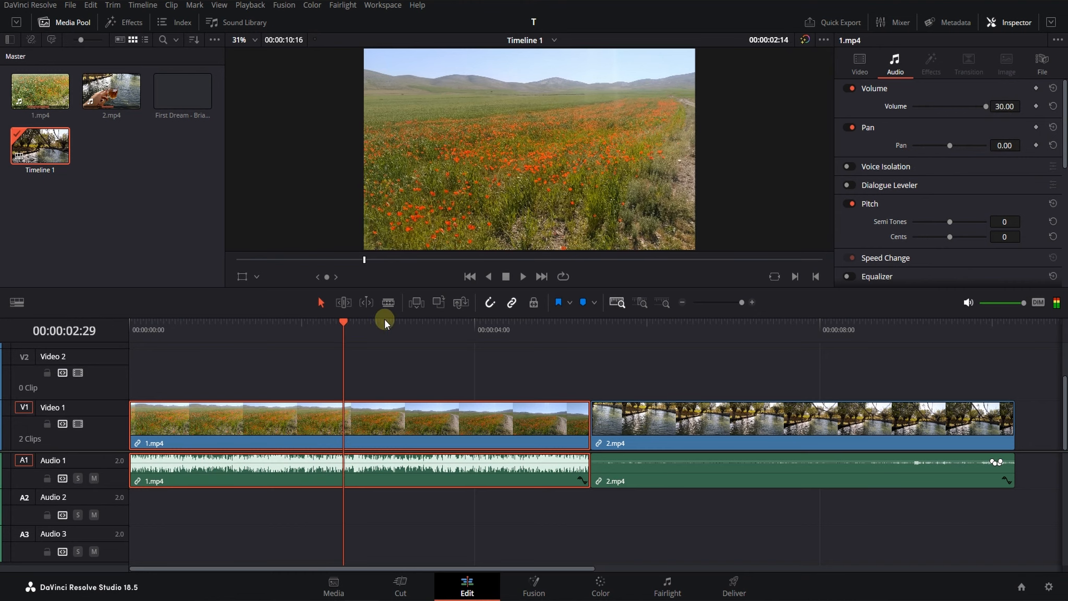
click(524, 277)
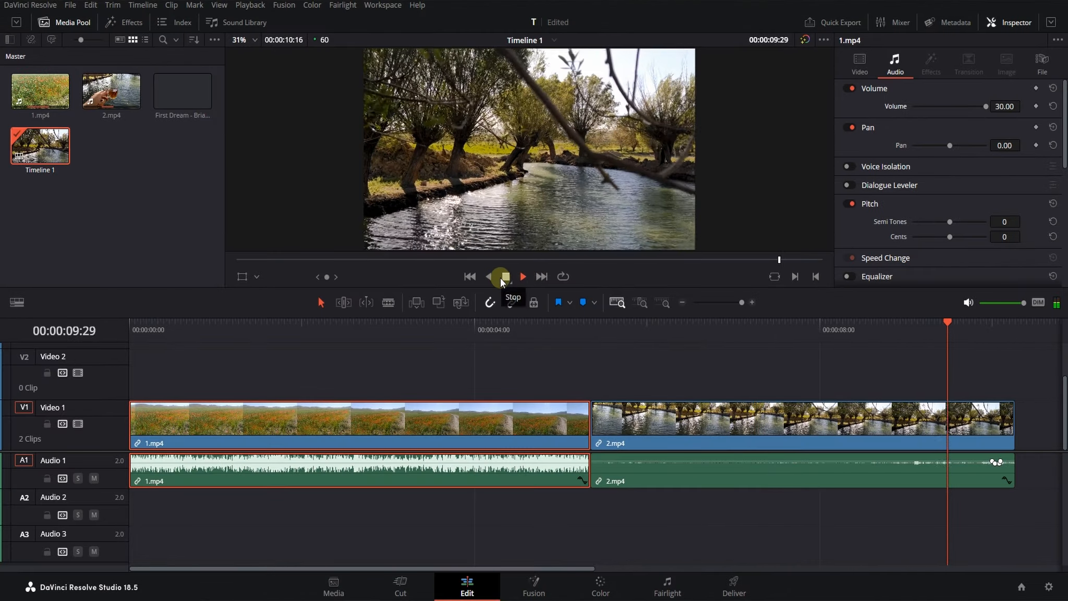
click(502, 277)
click(355, 330)
click(426, 545)
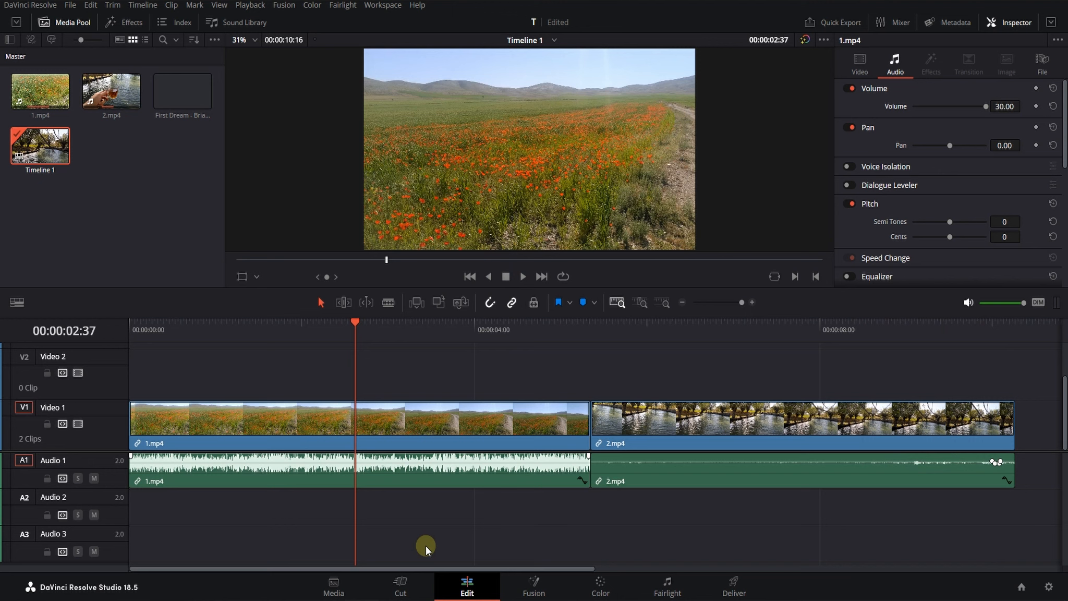
- Normalize the audio level of the 1.mp4 clip using the Sample Peak Program mode
right_click(407, 483)
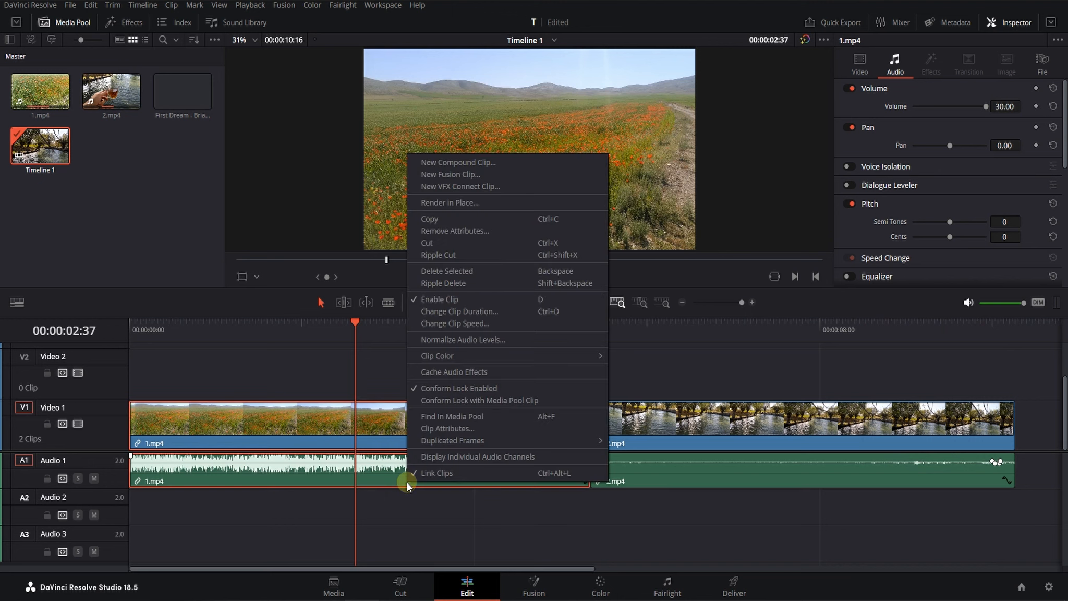
click(527, 339)
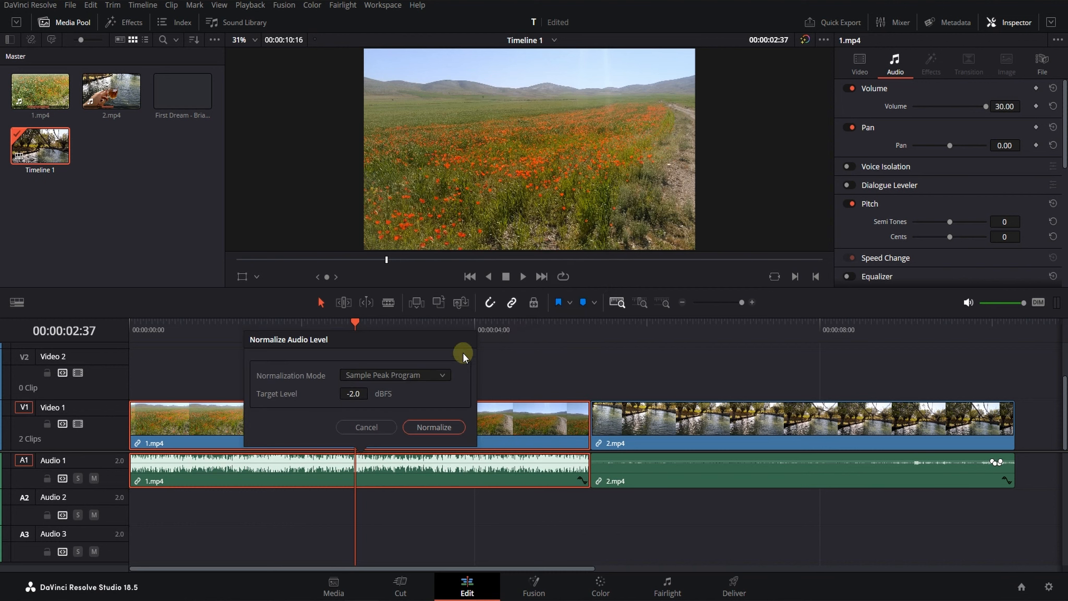
click(353, 395)
click(402, 399)
click(433, 427)
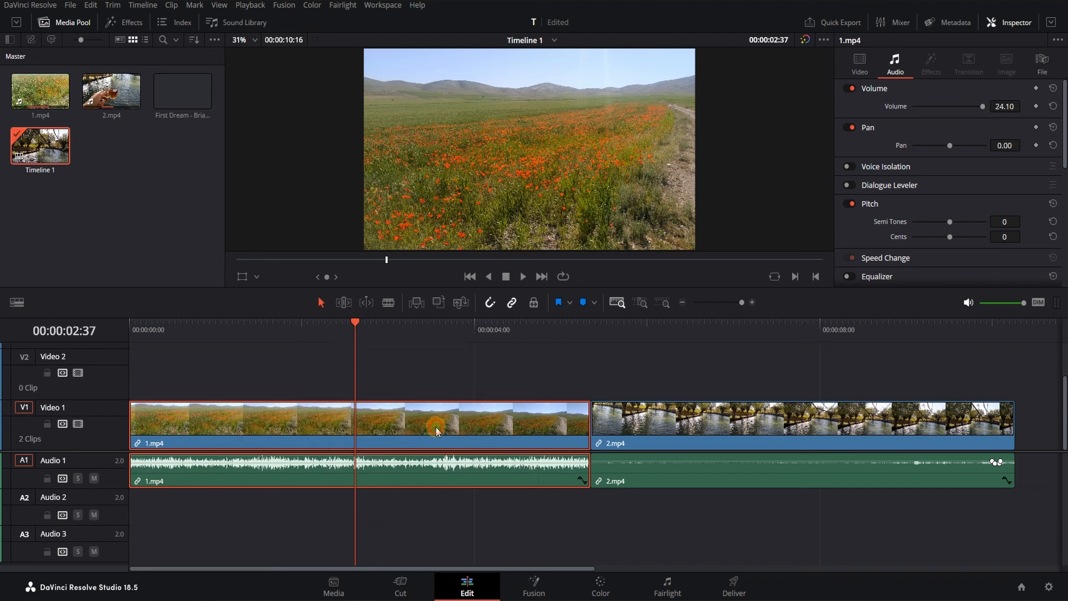
- Normalize the audio of the 2.mp4 clip to -1.0 dBFS in Sample Peak Program mode and play the timeline
right_click(732, 475)
click(786, 329)
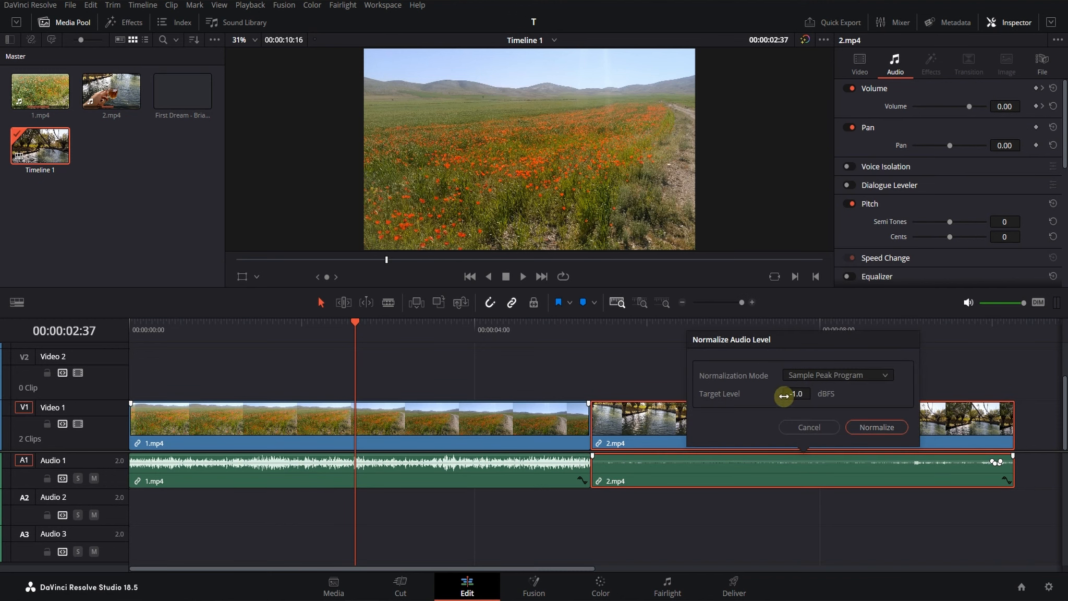
click(869, 423)
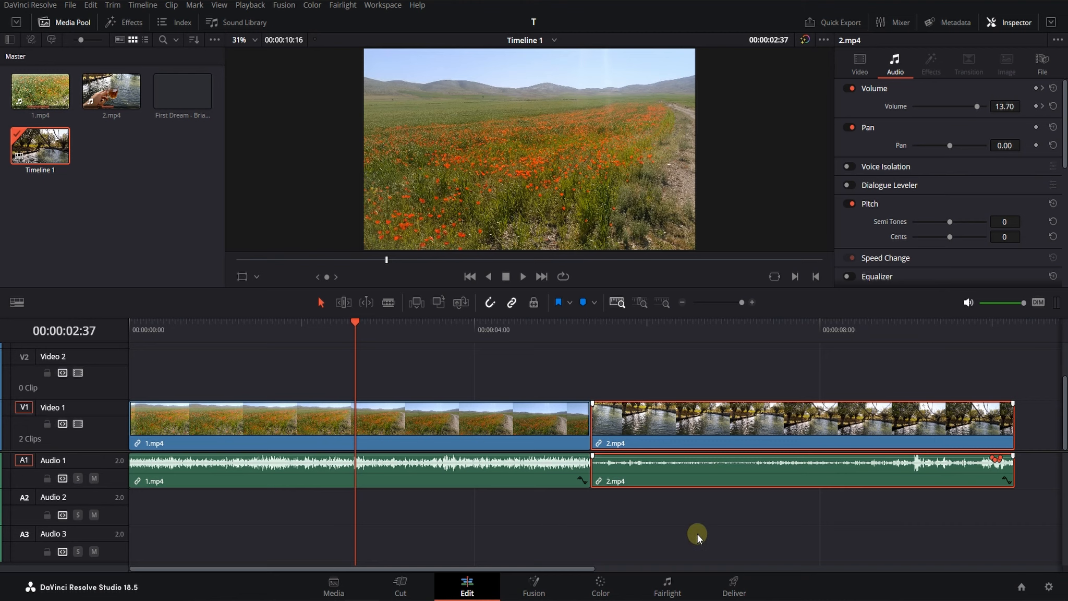
click(522, 276)
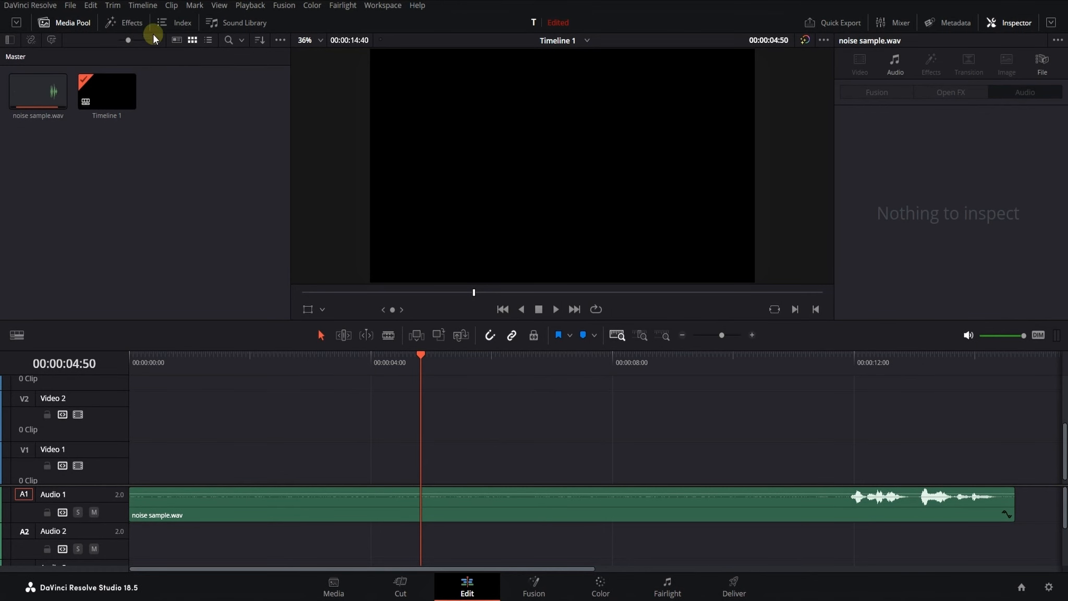
- Search the effects for "noise" and apply the Fairlight FX Noise Reduction effect to noise sample.wav on Audio 1
click(140, 20)
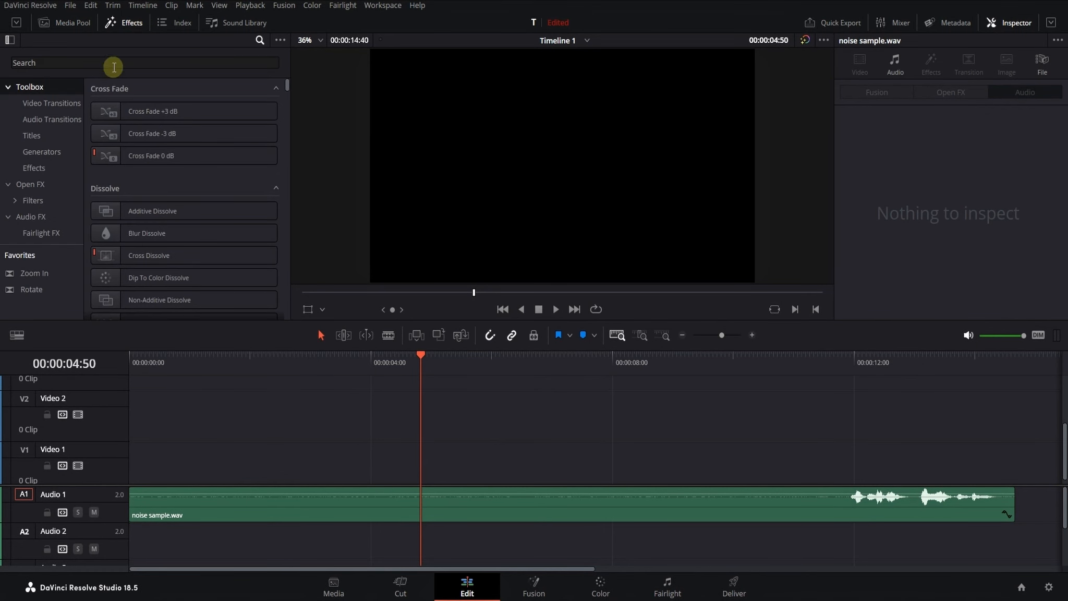
click(39, 216)
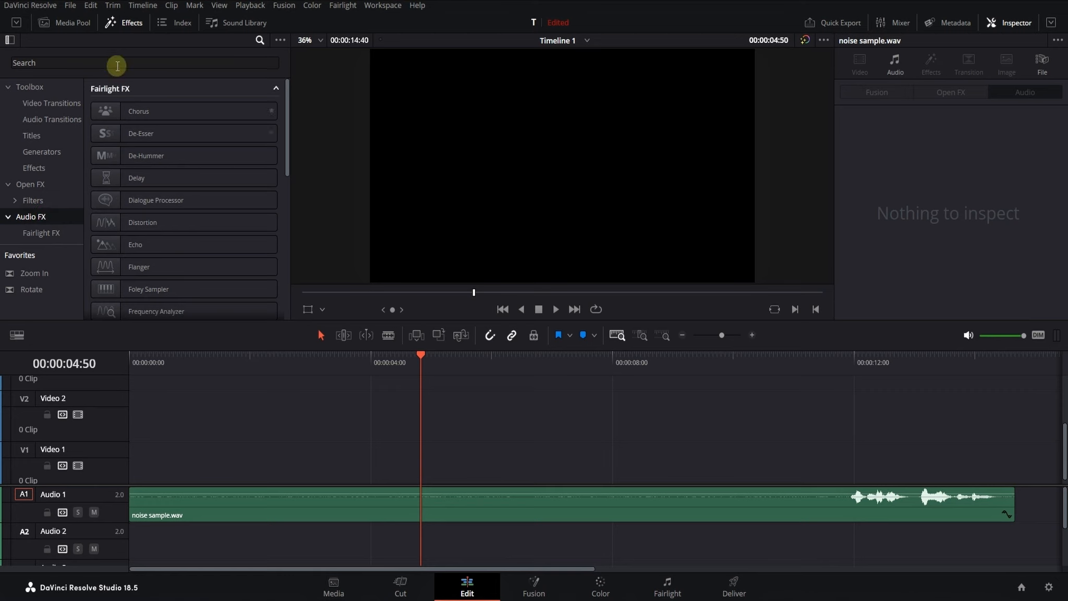
click(117, 66)
text(noise)
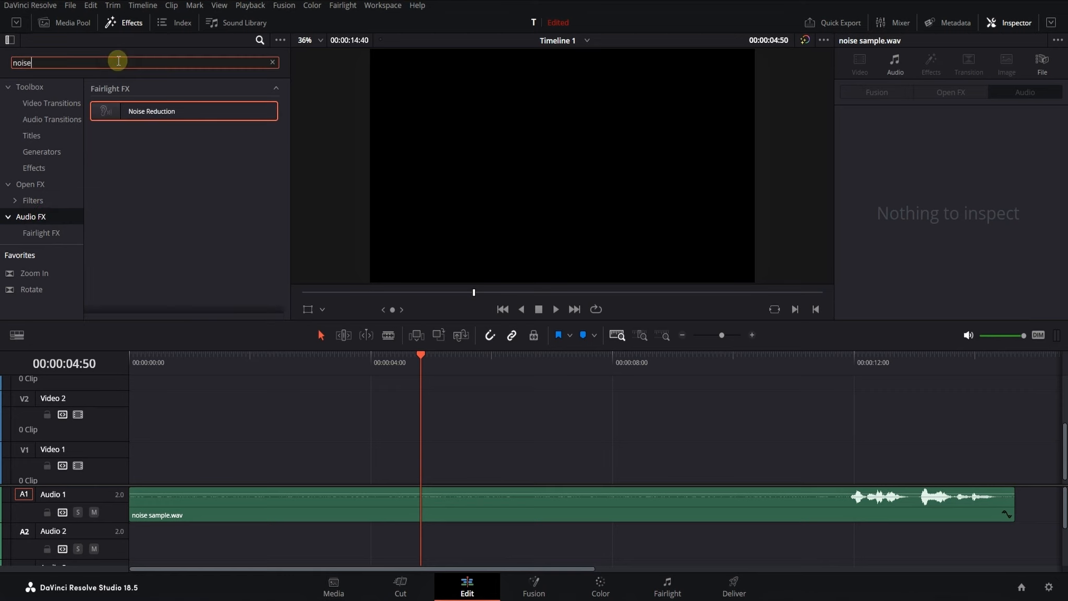
drag(132, 111, 244, 504)
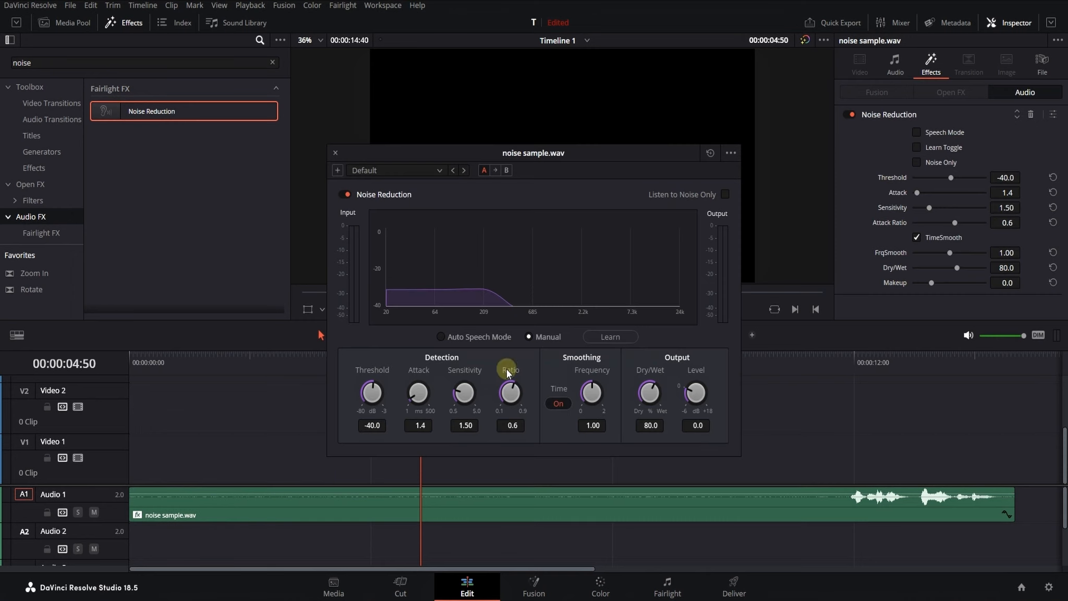
- Switch the Noise Reduction effect on noise sample.wav to Auto Speech Mode
click(441, 337)
key(ctrl+z)
click(441, 337)
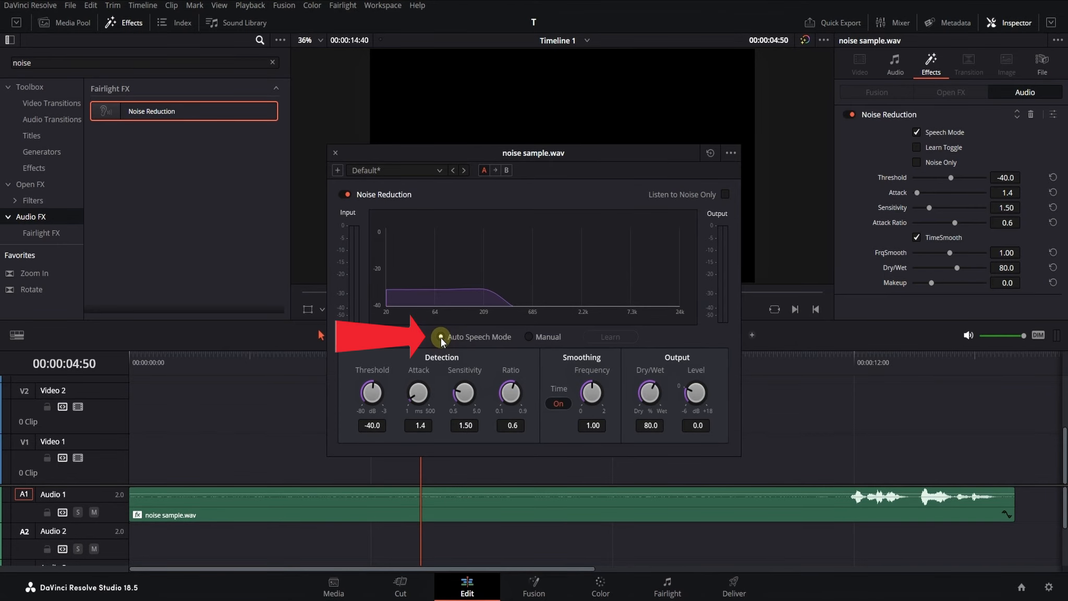
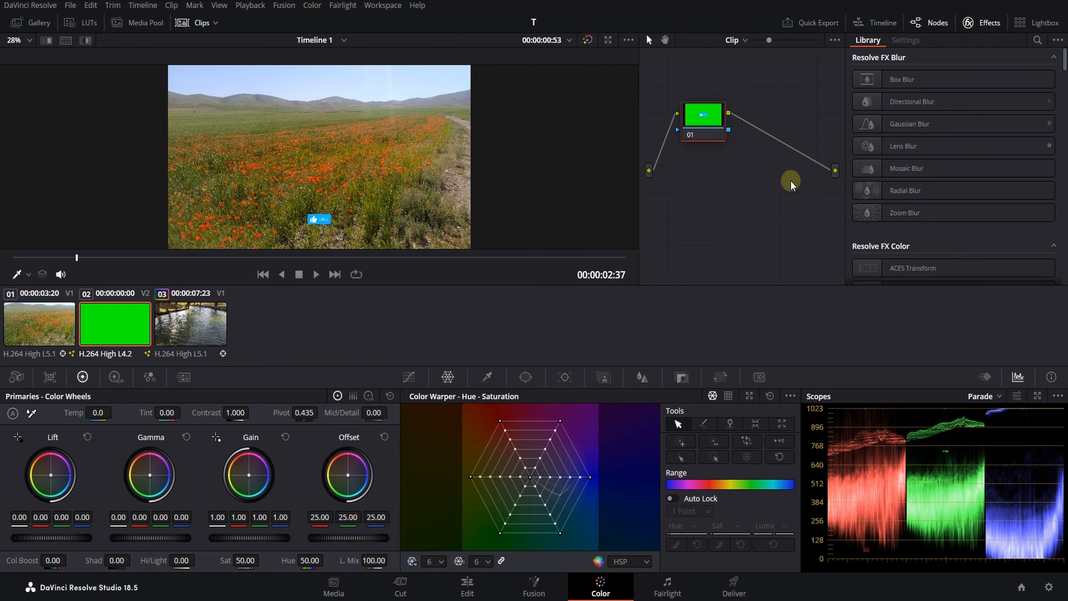
- Add a Corrector node to the green clip's node graph and insert it on the connection after node 01
right_click(750, 202)
mouse_move(760, 222)
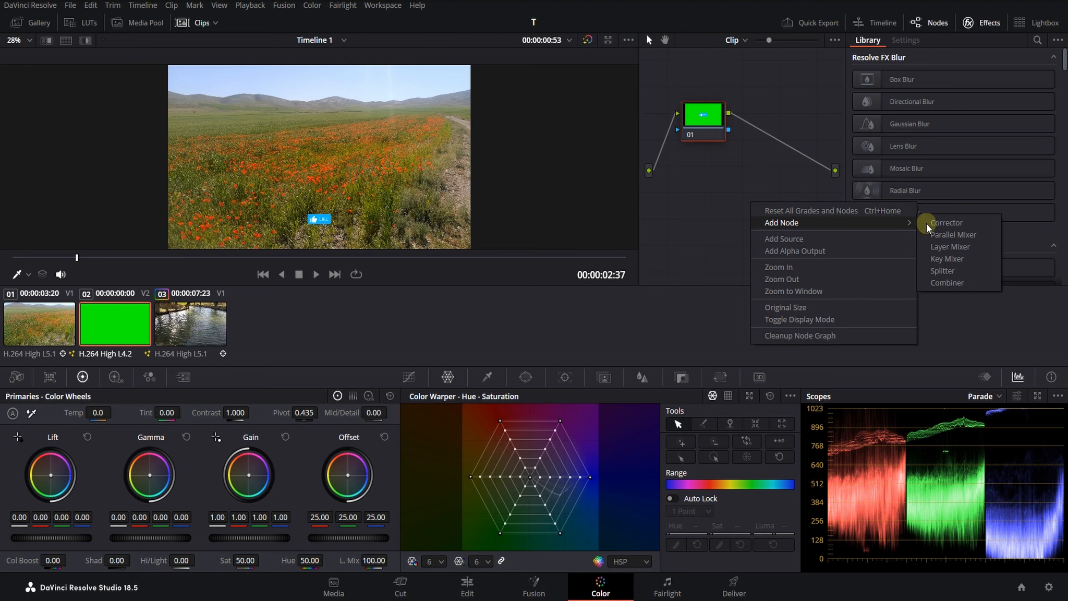
click(966, 223)
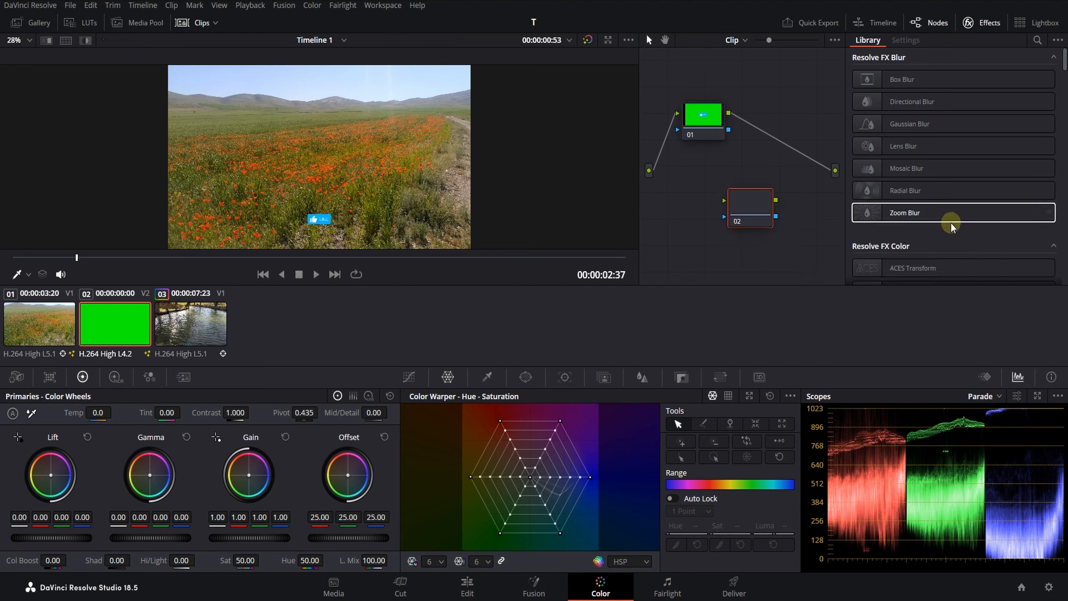
drag(775, 145, 781, 122)
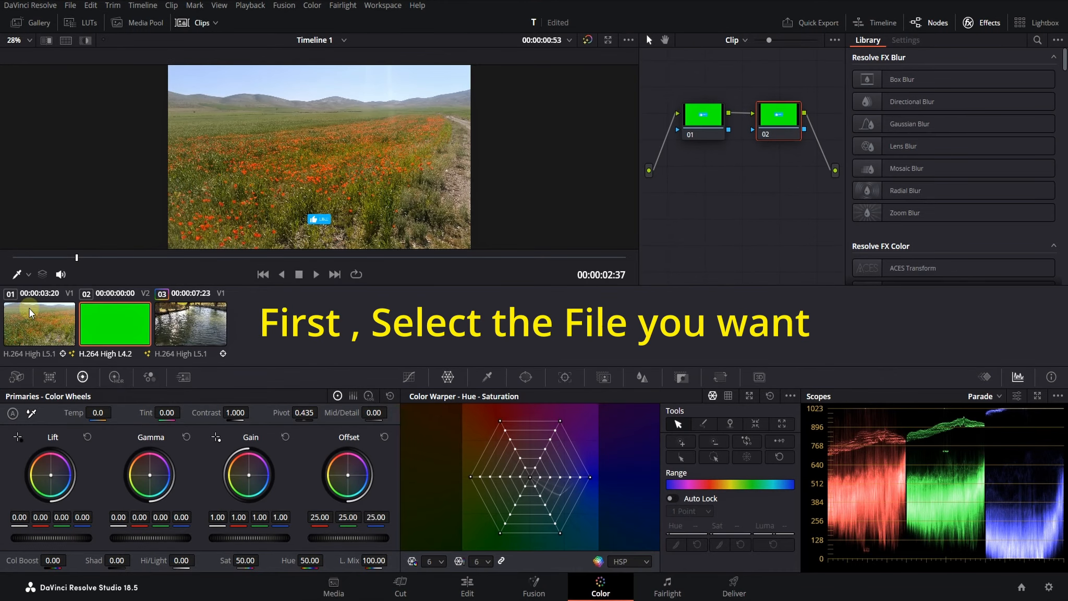
- Try the temperature, tint, contrast (1.058), pivot and midtone detail adjustments on the poppy field clip, resetting each one
click(29, 325)
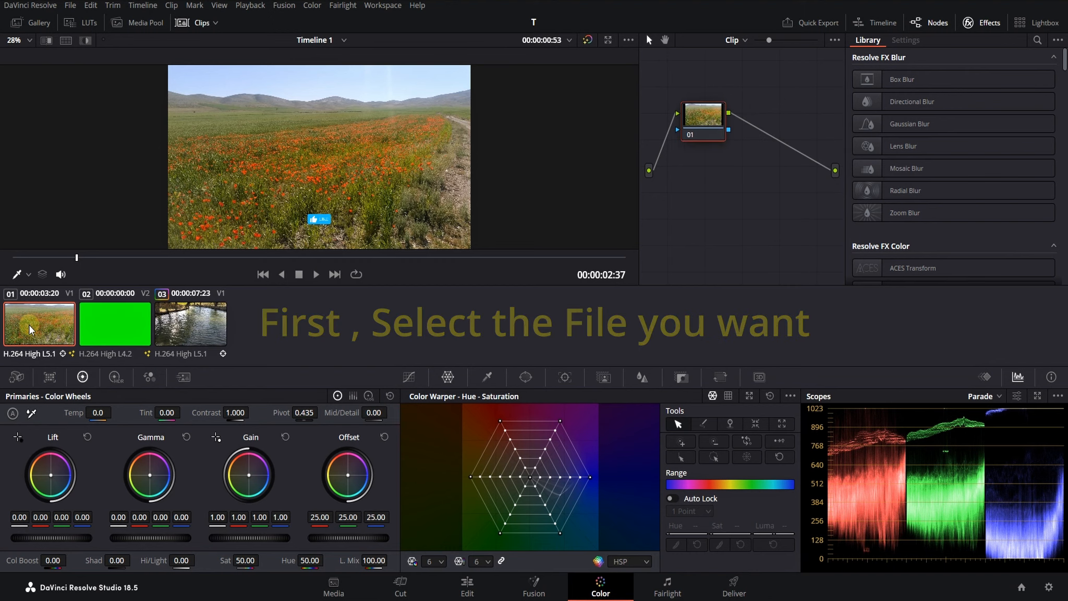
drag(100, 412, 688, 287)
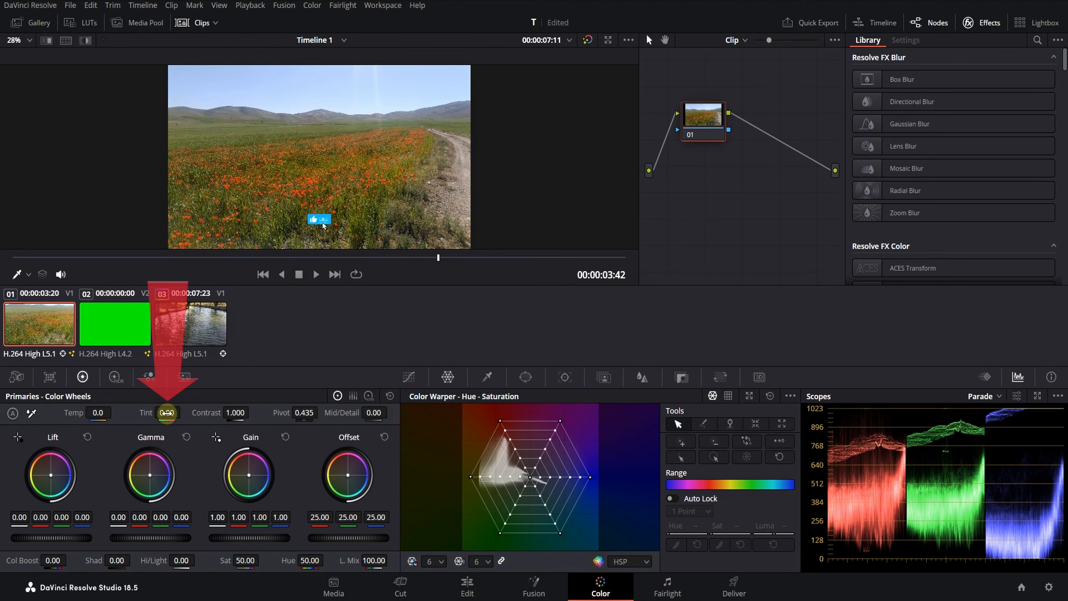
mouse_move(166, 414)
mouse_down()
mouse_move(47, 419)
mouse_move(205, 407)
mouse_move(155, 407)
mouse_move(163, 417)
mouse_up()
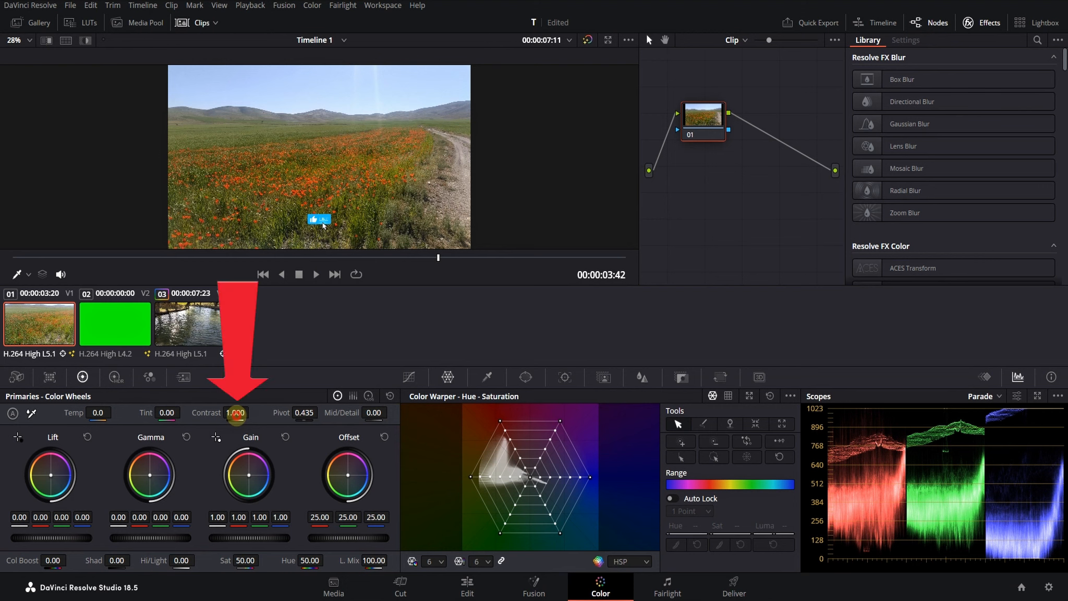
mouse_move(235, 413)
mouse_down()
mouse_move(170, 419)
mouse_move(239, 418)
mouse_up()
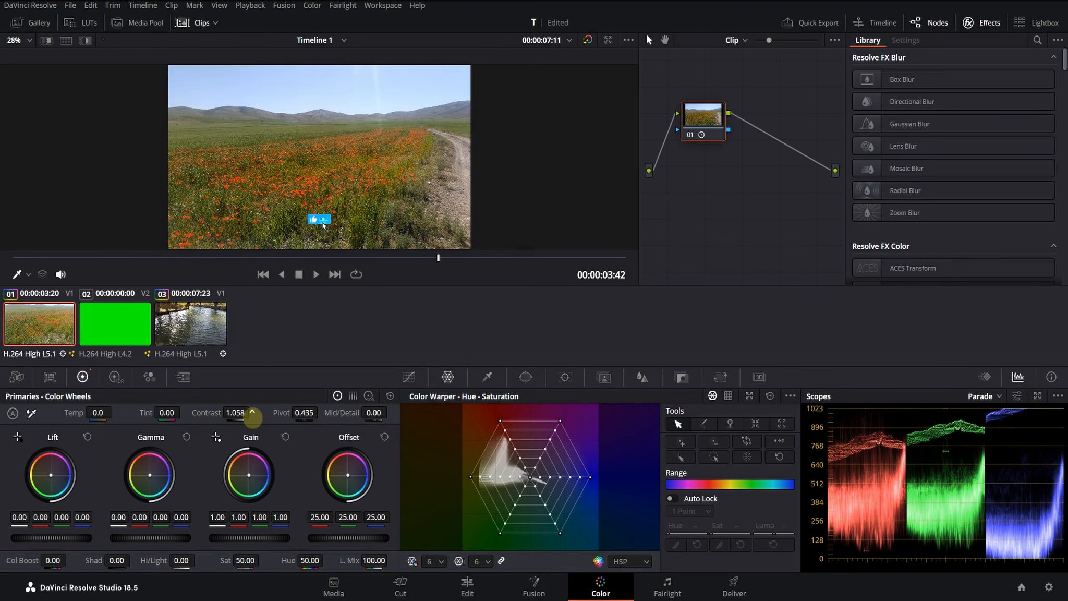
drag(305, 413, 403, 413)
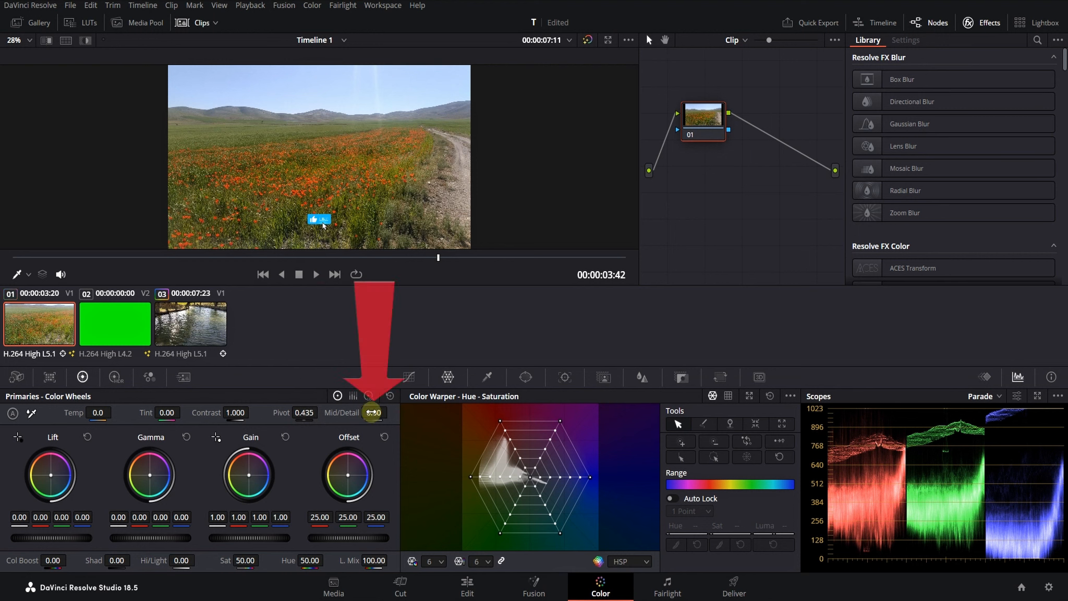
drag(373, 413, 241, 424)
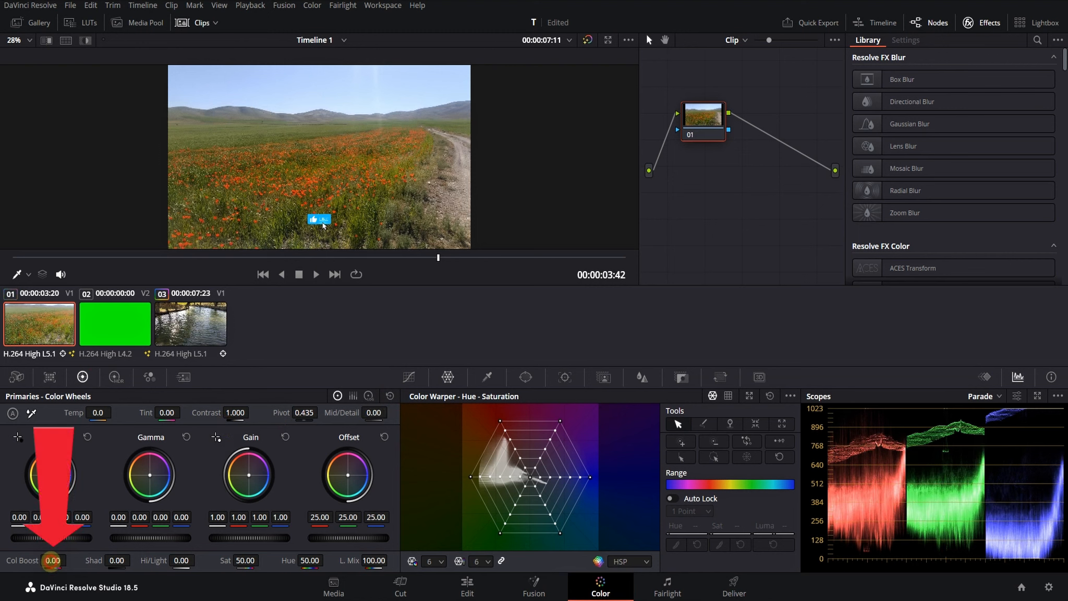
- Try the color boost, shadows, highlights, saturation, hue and luminance mix (11.80) adjustments on the poppy field clip, resetting each one
mouse_move(52, 560)
mouse_down()
mouse_move(294, 547)
mouse_move(46, 552)
mouse_up()
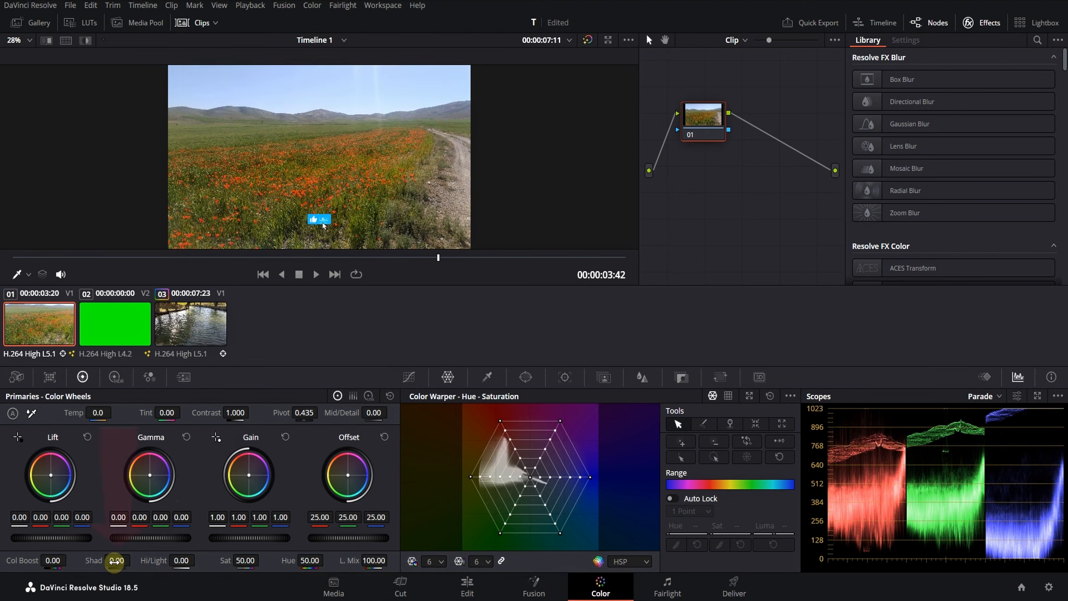
drag(115, 561, 56, 562)
mouse_move(183, 561)
mouse_down()
mouse_move(246, 556)
mouse_move(170, 562)
mouse_up()
drag(170, 560, 136, 561)
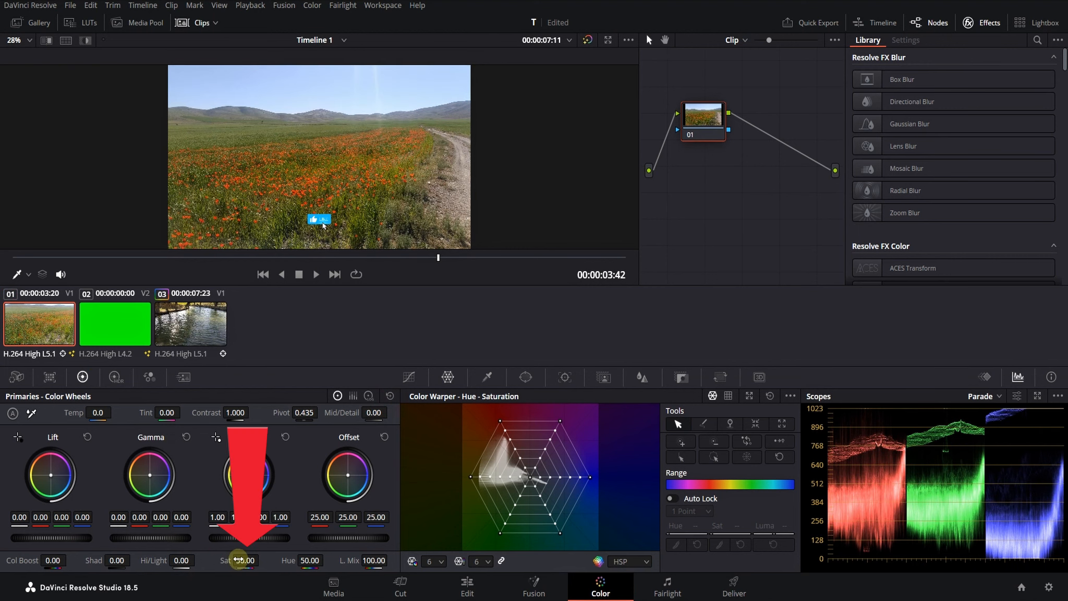
drag(238, 559, 78, 589)
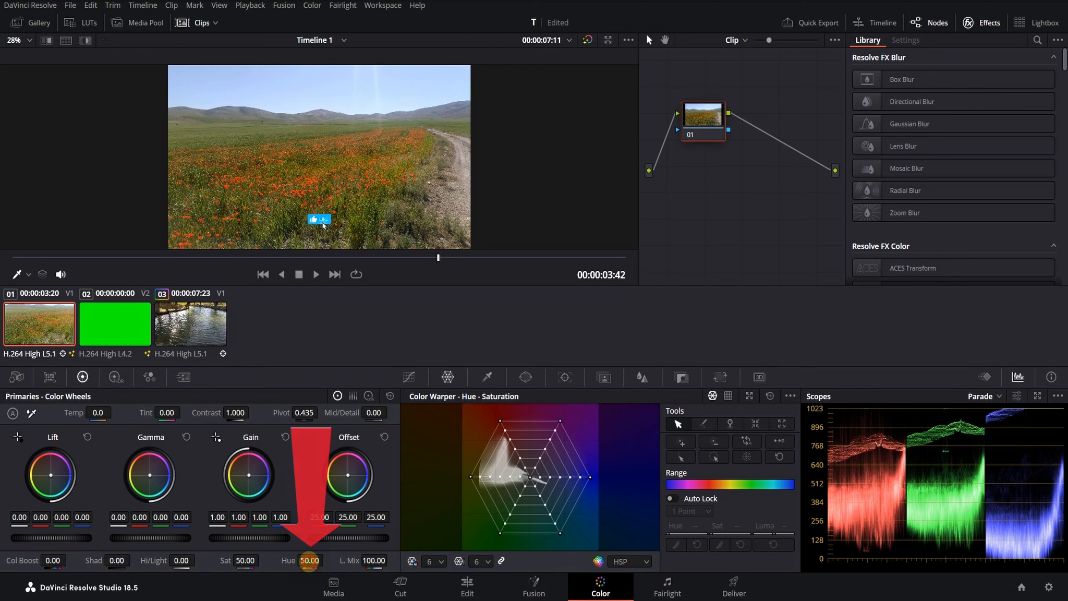
drag(309, 562, 198, 577)
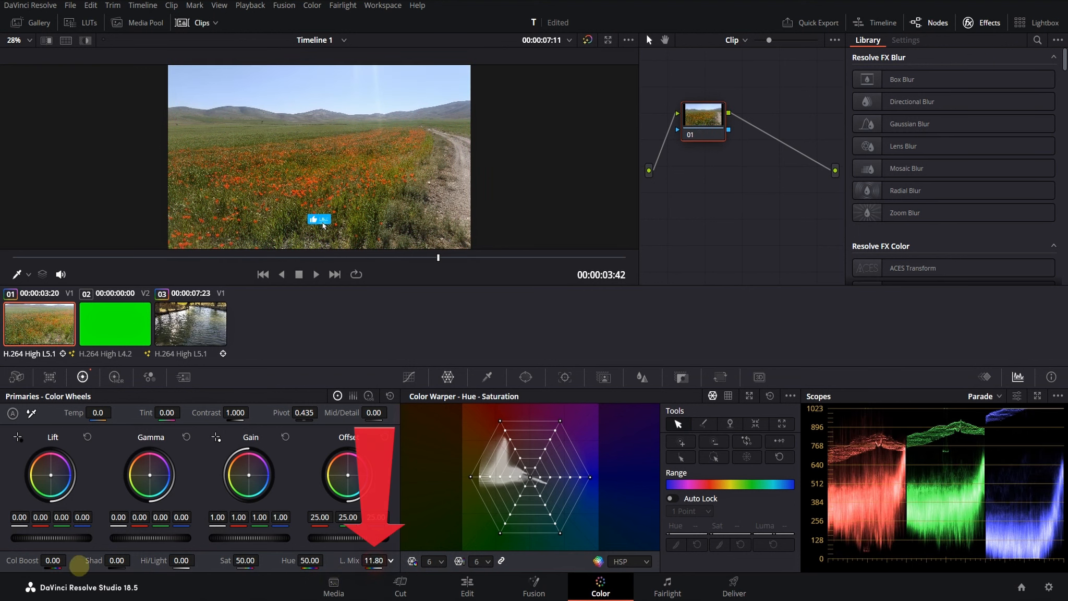
drag(79, 566, 572, 305)
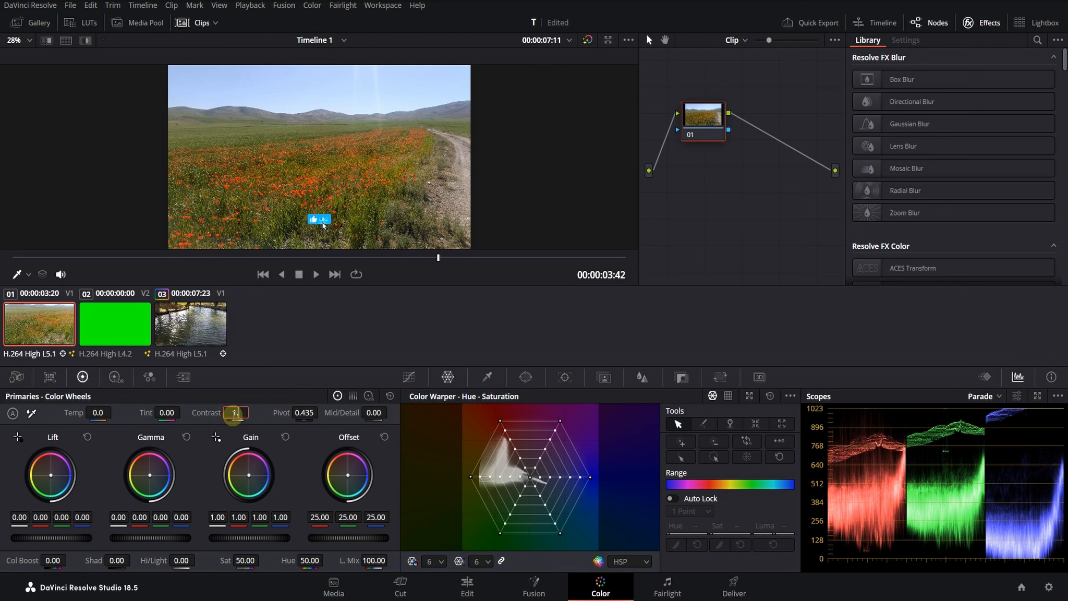
- Try a contrast of 1.100 with the pivot at 1.000, raise the contrast to 1.200, and restore both defaults
drag(233, 413, 234, 413)
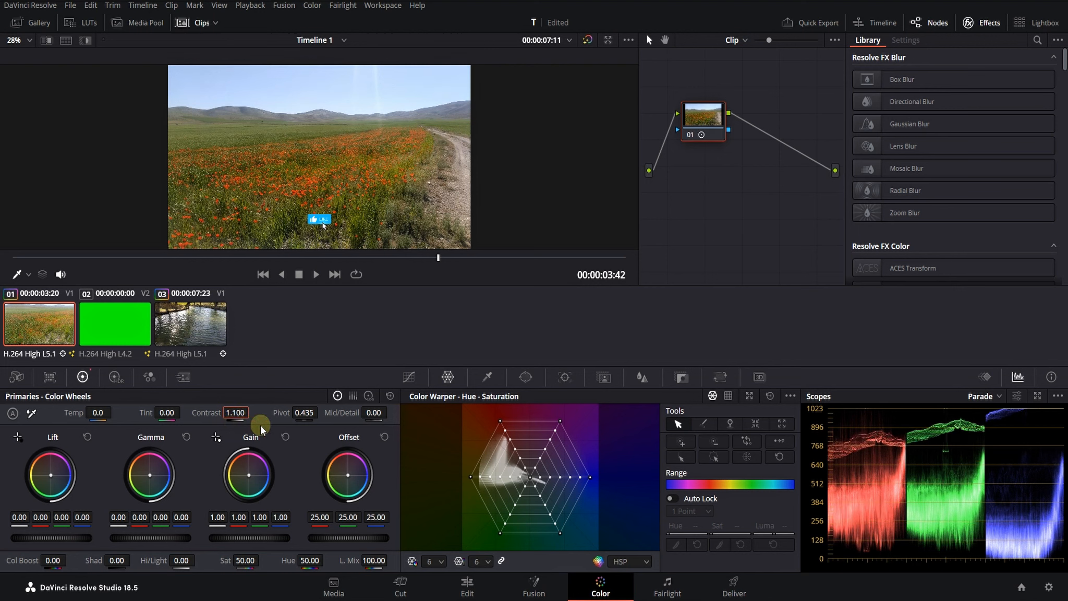
drag(304, 416, 274, 412)
drag(51, 432, 295, 418)
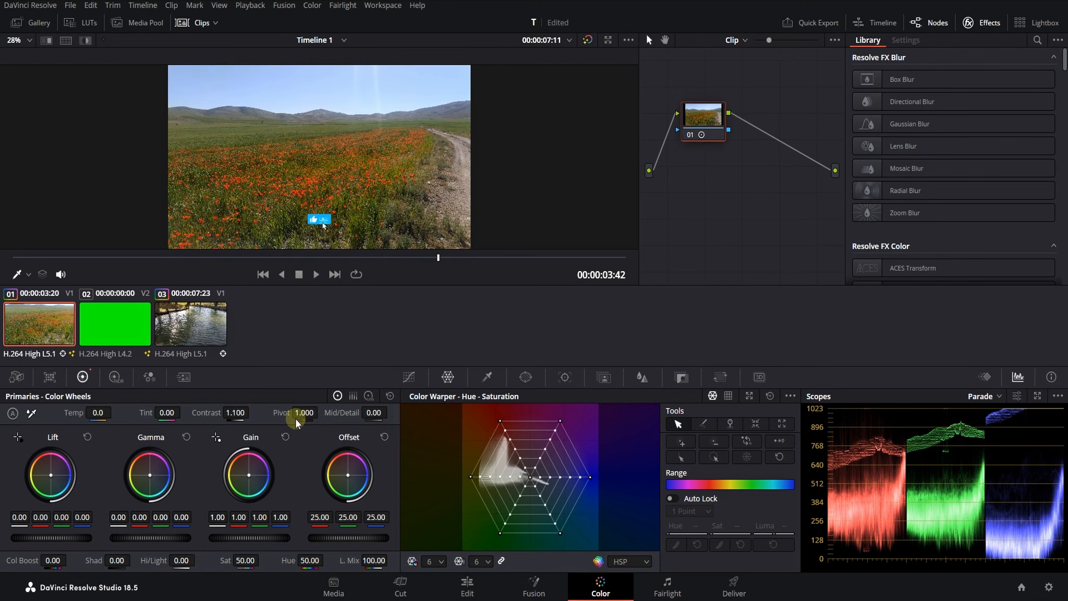
click(230, 412)
text(1.2)
key(Return)
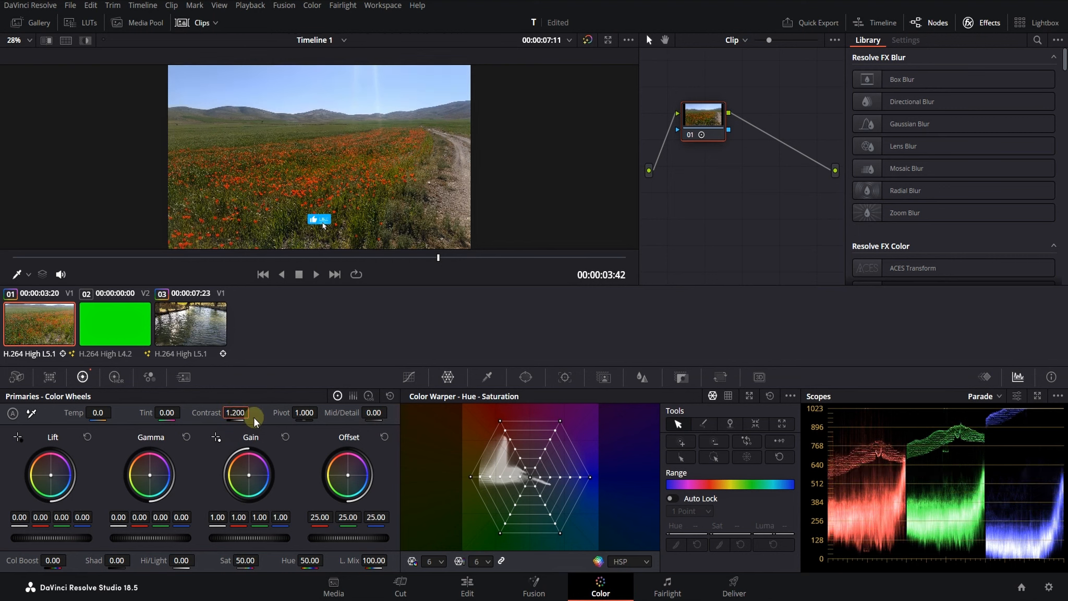
drag(302, 414, 21, 466)
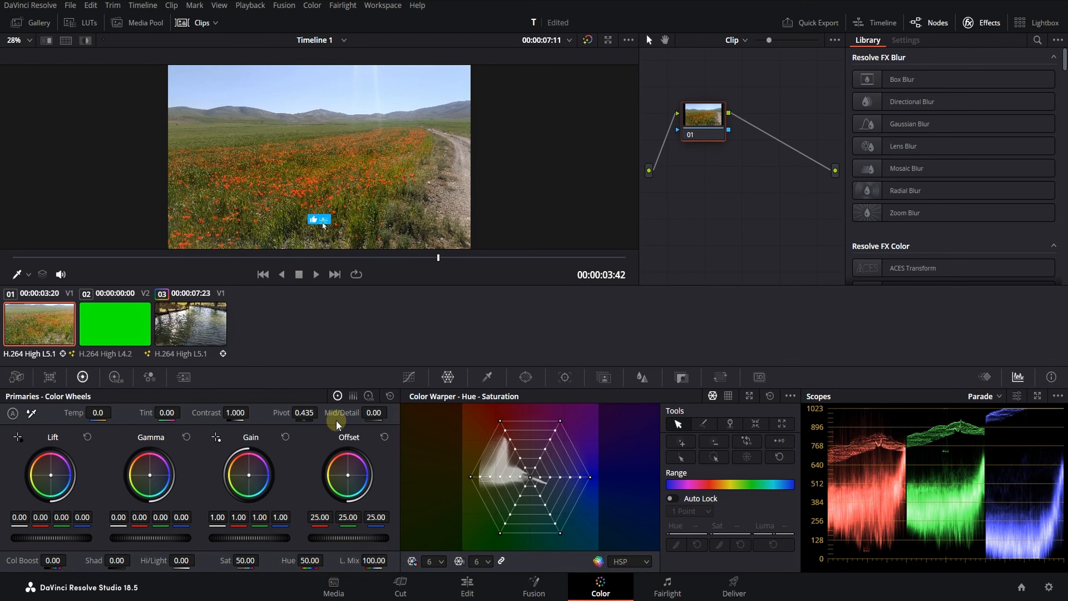
- Show the primaries as Color Bars, raise the red gamma to 0.13 and reset the gamma
click(353, 397)
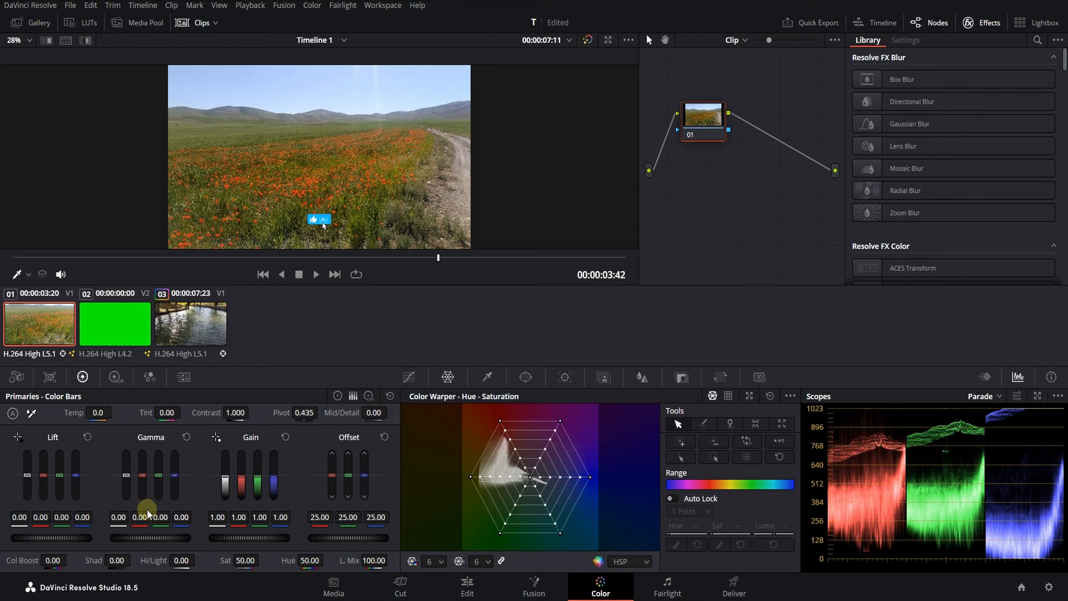
mouse_move(141, 480)
mouse_down()
mouse_move(133, 540)
mouse_move(131, 475)
mouse_up()
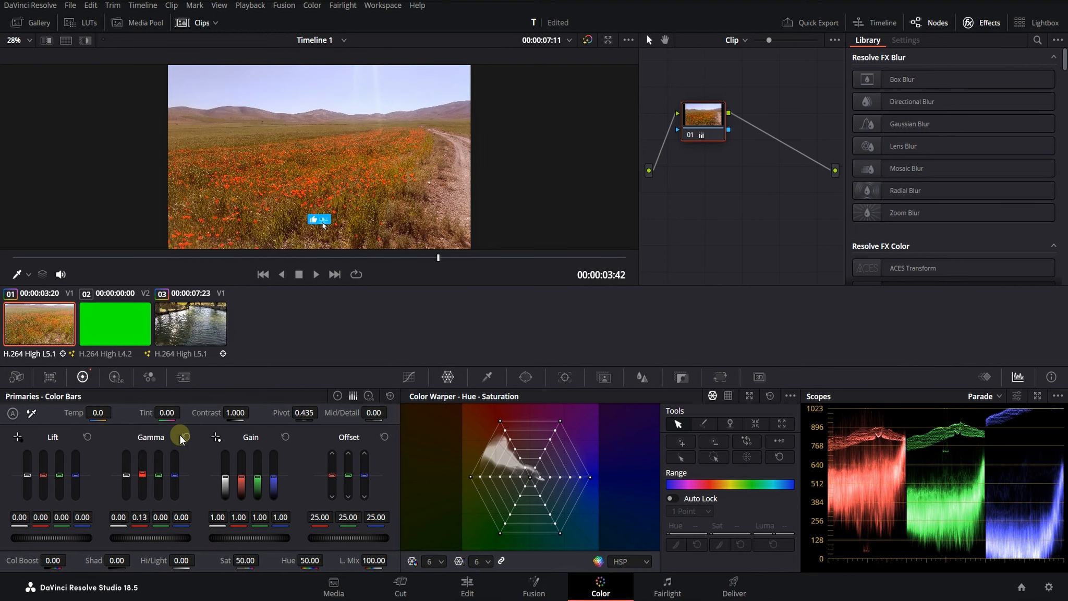
click(185, 437)
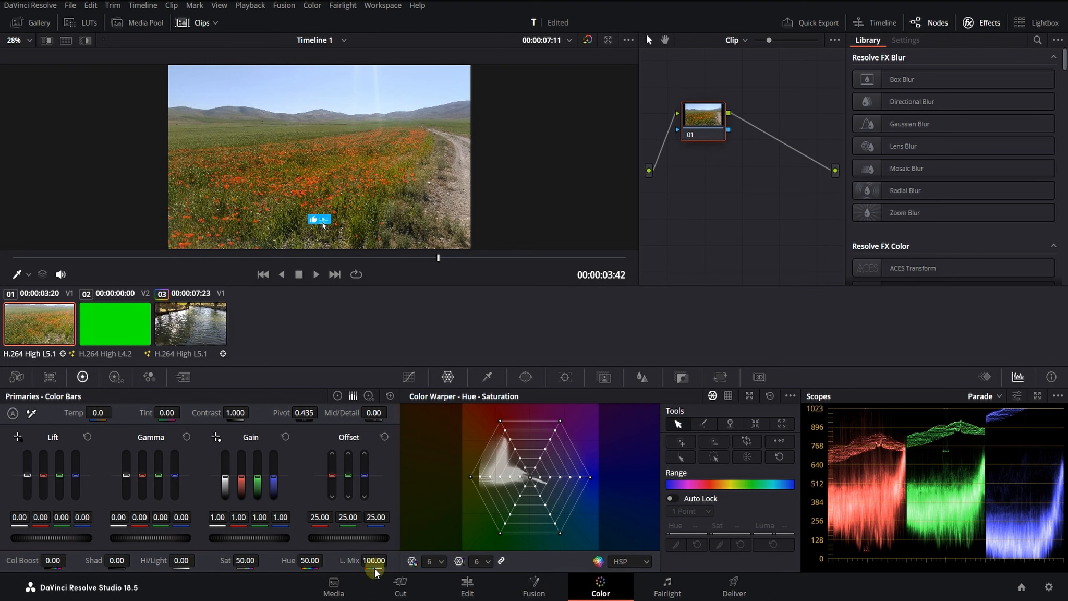
- Lower the luminance mix, adjust the red gamma bar again, and return the primaries to Color Wheels
drag(373, 560, 102, 566)
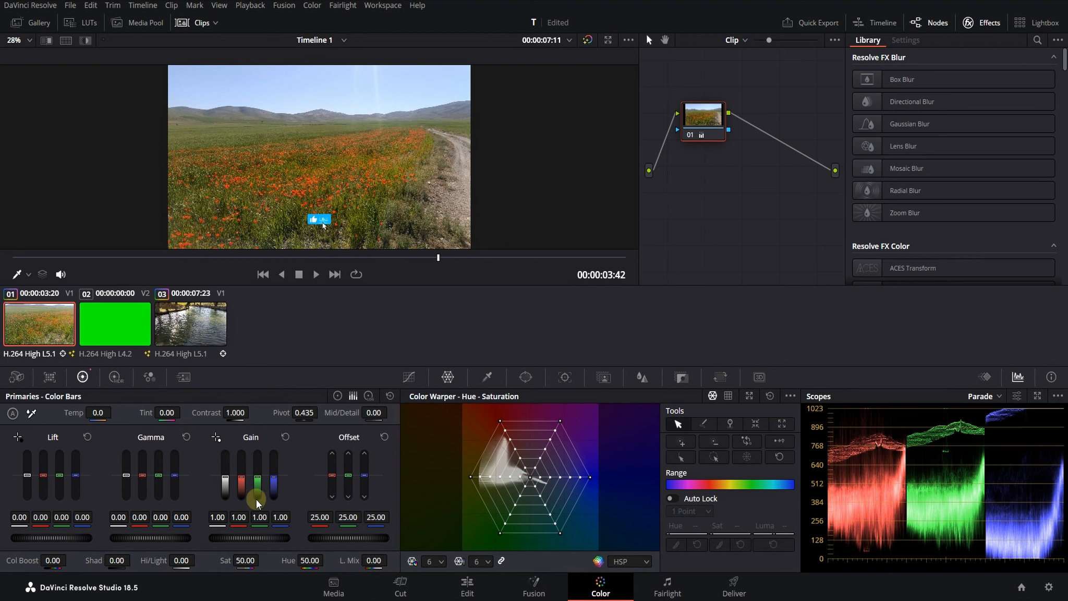
drag(141, 475, 114, 437)
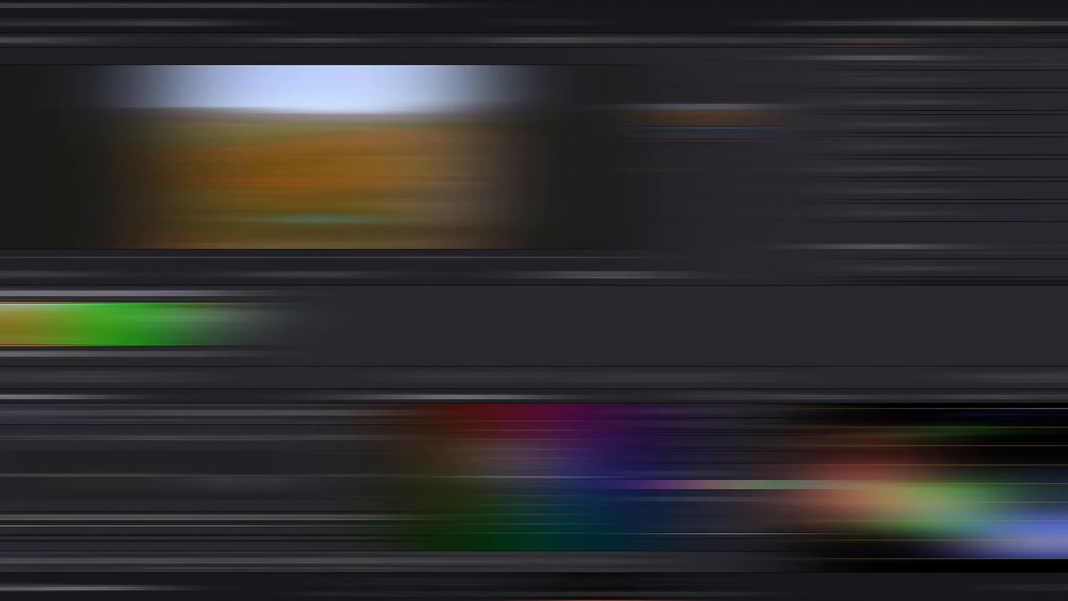
click(337, 395)
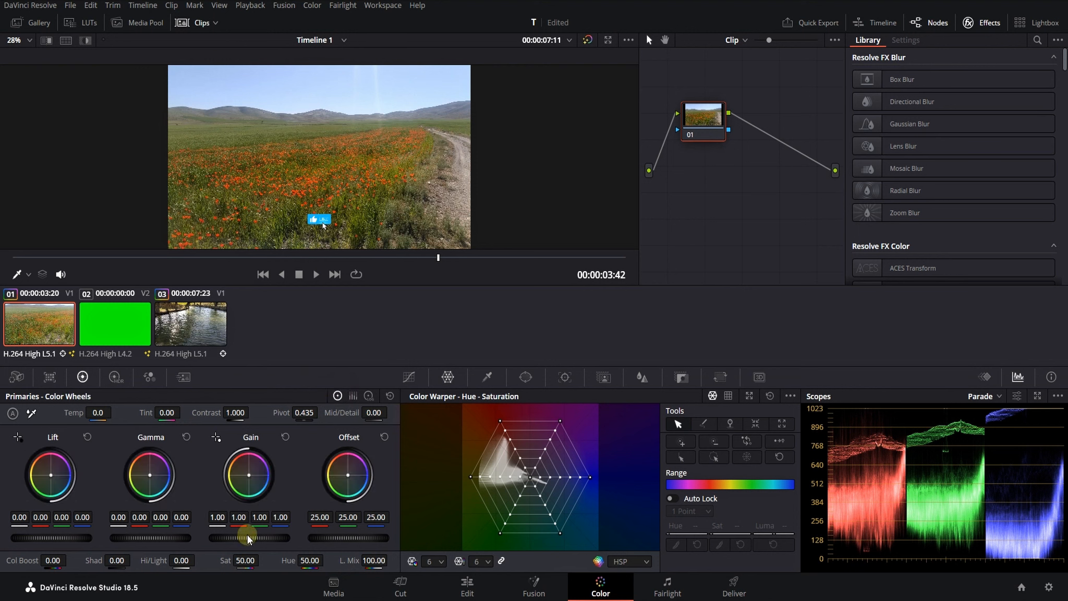
- Try a master lift of -0.12 and a gamma change on the poppy field clip, resetting each wheel
drag(49, 538, 39, 538)
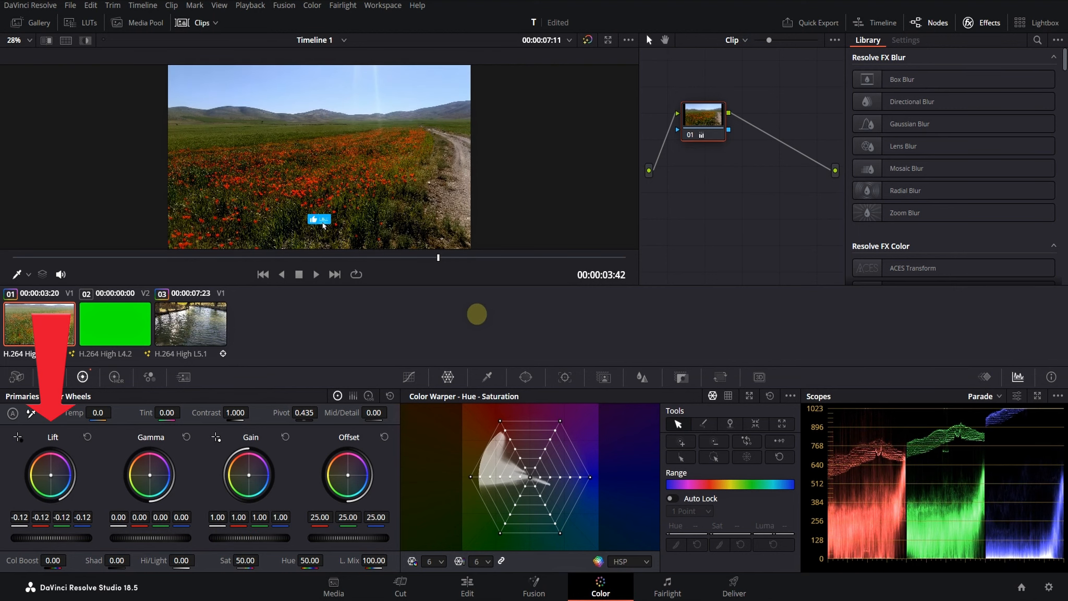
double_click(44, 500)
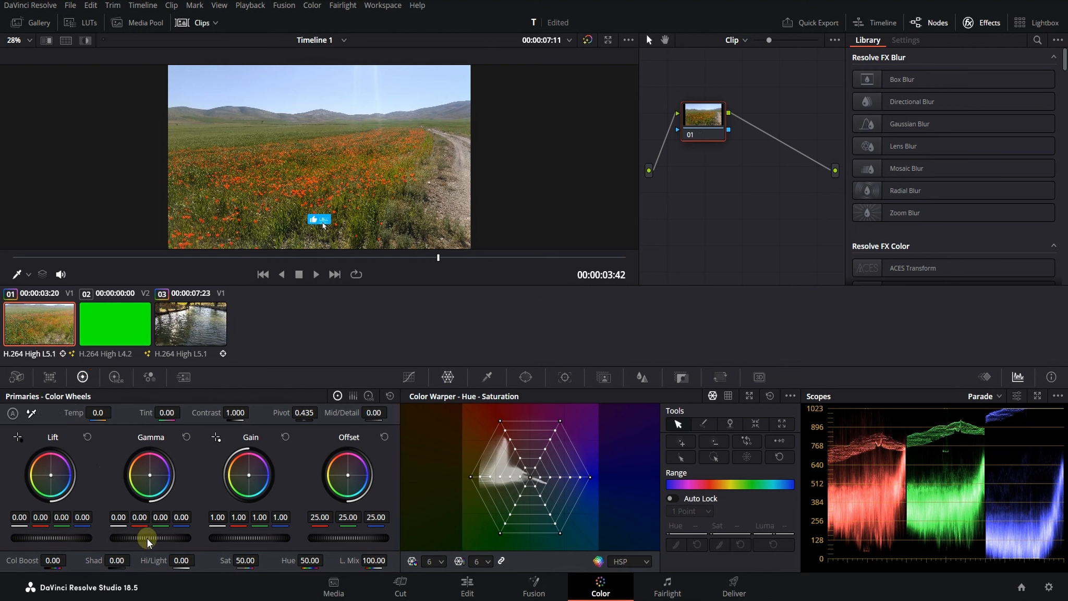
drag(147, 539, 699, 303)
click(186, 436)
- Try a master gain change and an offset of 28.65, reset each wheel and reset all primaries
drag(247, 538, 311, 466)
click(288, 436)
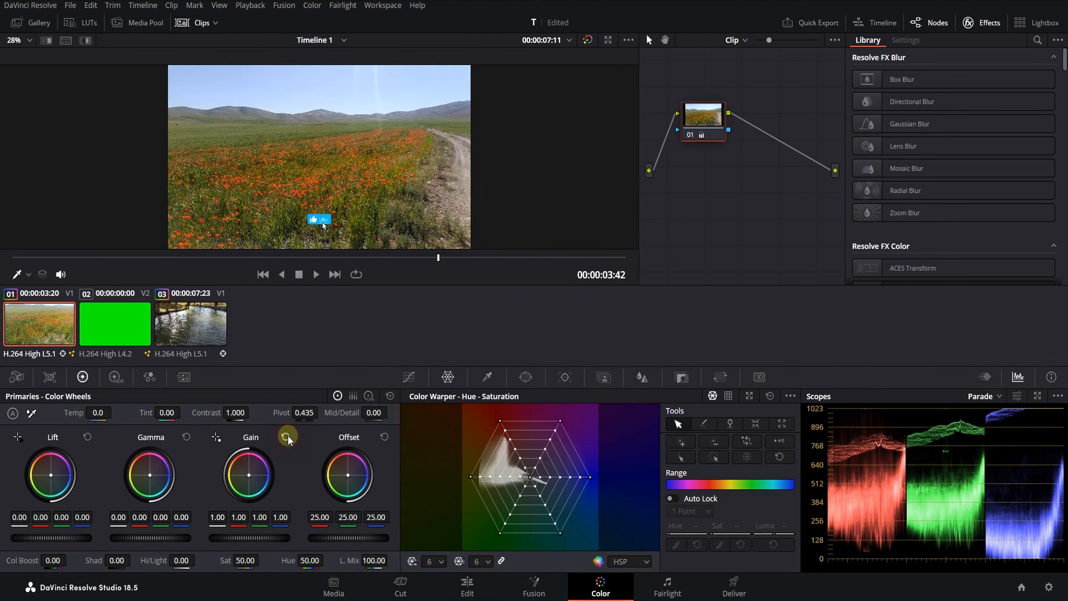
mouse_move(355, 539)
mouse_down()
mouse_move(86, 553)
mouse_move(510, 536)
mouse_move(408, 553)
mouse_move(363, 528)
mouse_up()
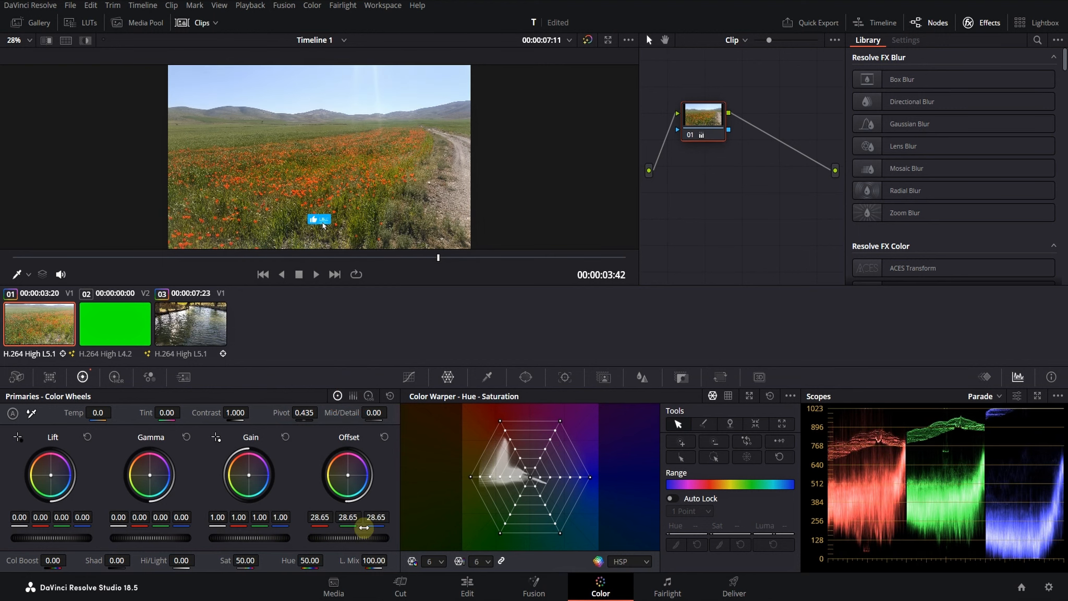
click(384, 436)
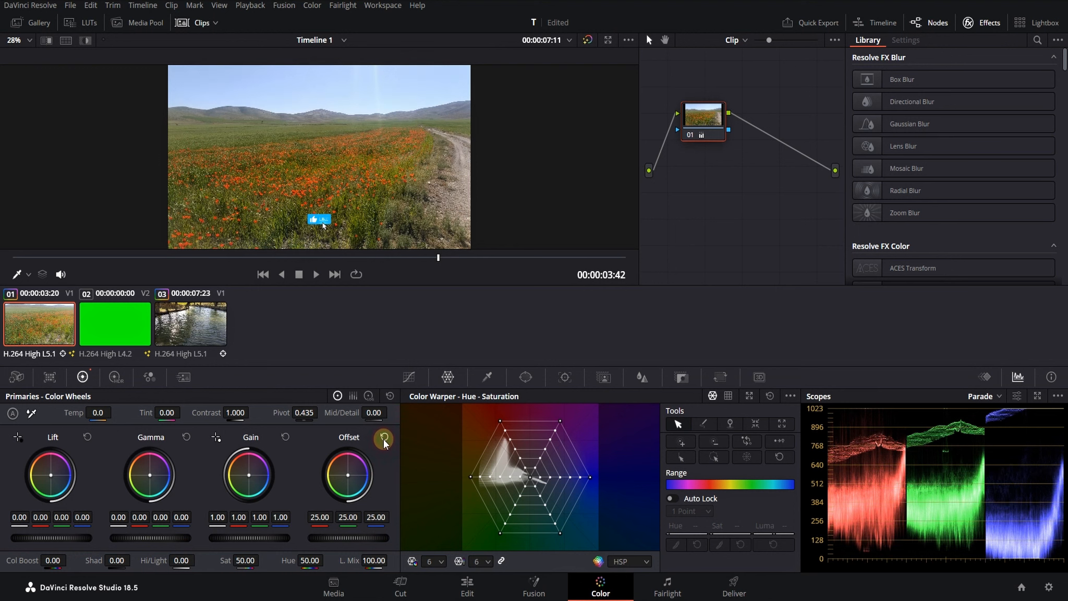
click(389, 395)
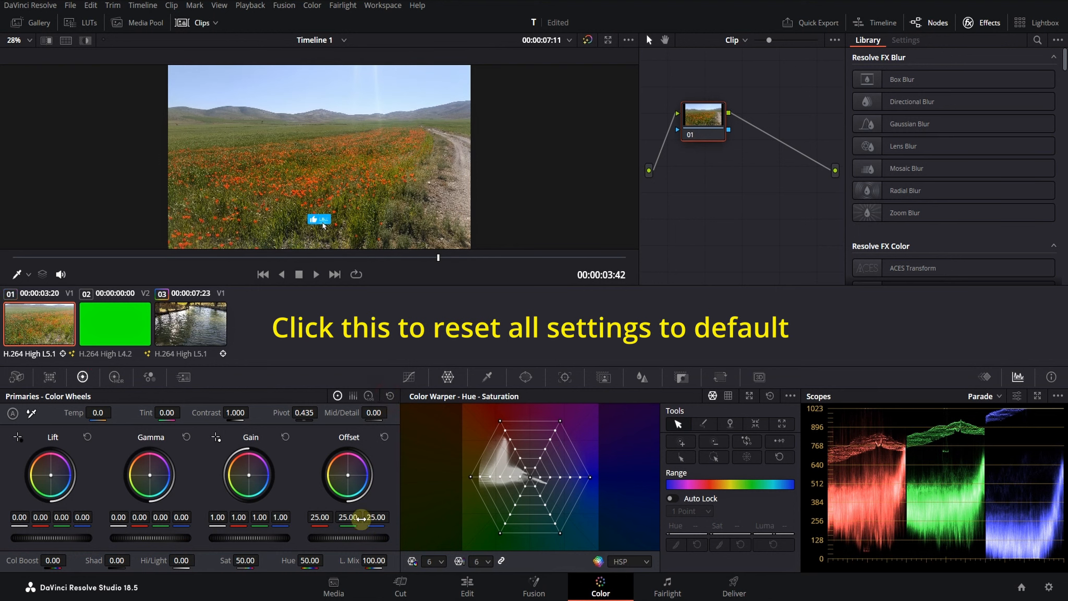
- Try offset 22.20, gain 0.93, gamma -0.02, shadows -30.00 and highlights -31.00, and reset all primaries to default
drag(349, 538, 133, 539)
drag(181, 563, 74, 563)
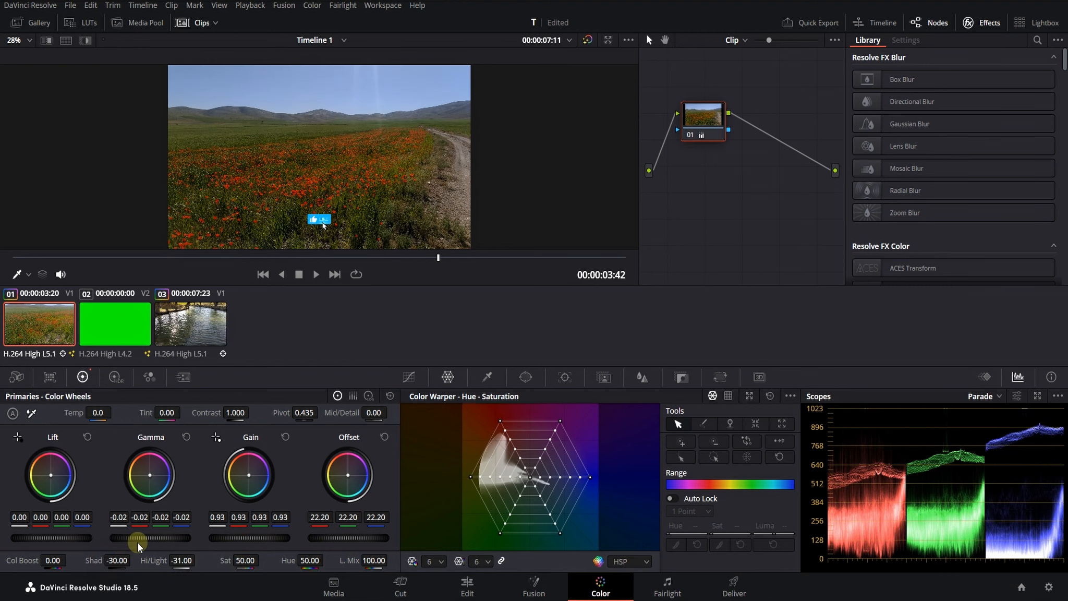
click(390, 398)
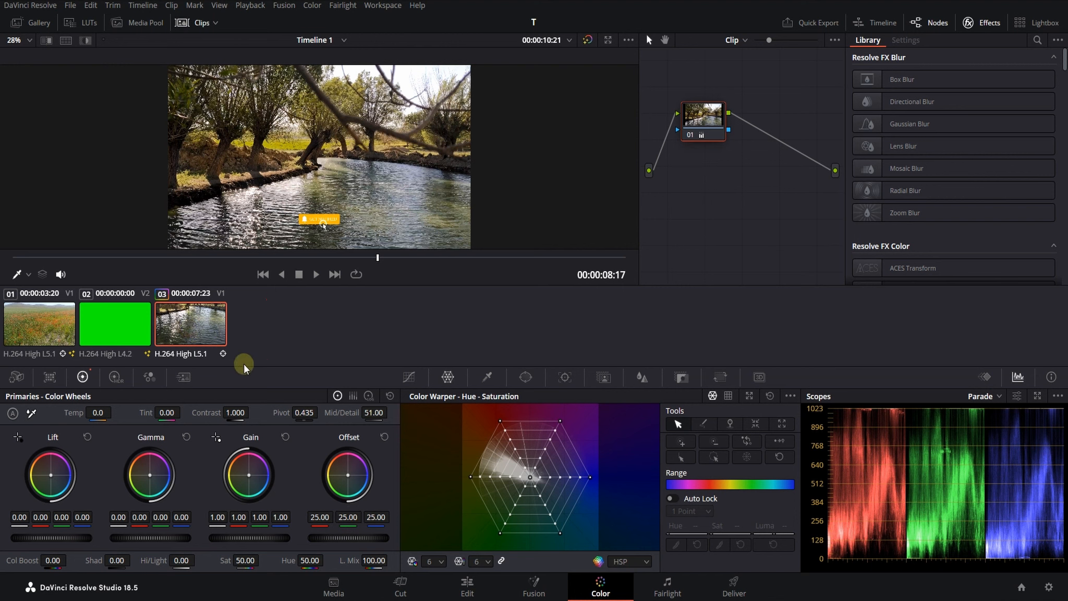
- Add a new node to the river clip's node graph and insert it on the connection after node 01
right_click(740, 170)
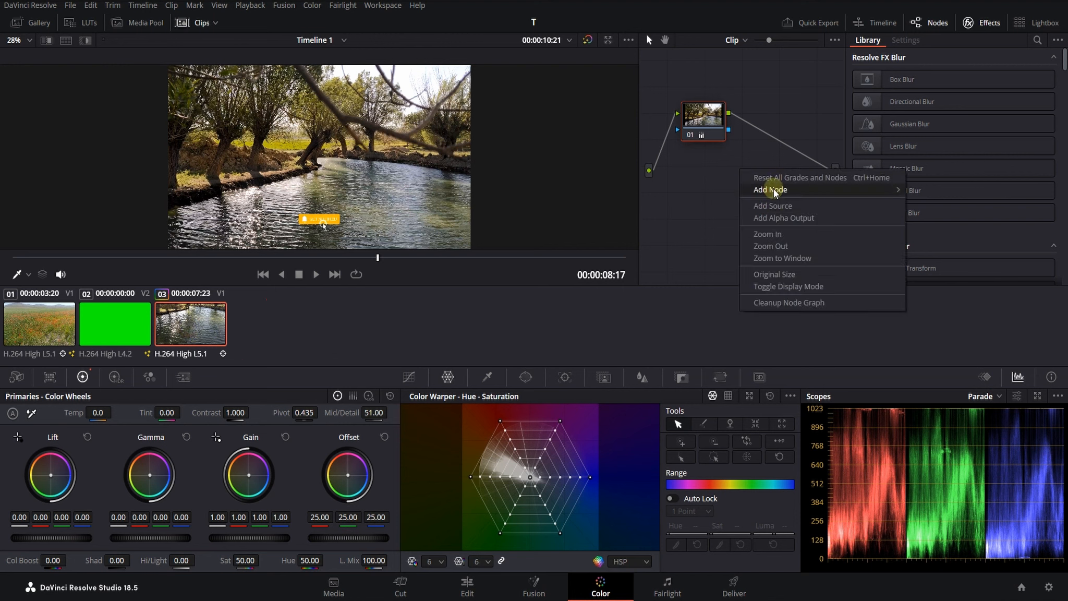
click(920, 191)
drag(737, 179, 776, 115)
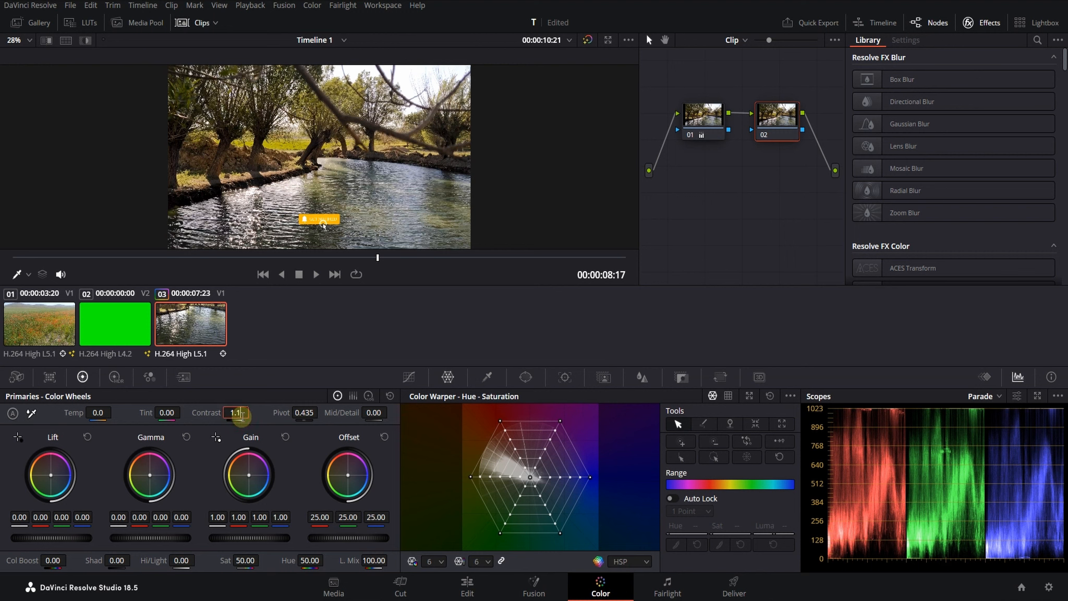
- On node 02, set contrast to 1.100, midtone detail to 15.00, saturation to 55.00 and temperature to -270
click(242, 413)
text(1.1)
key(Return)
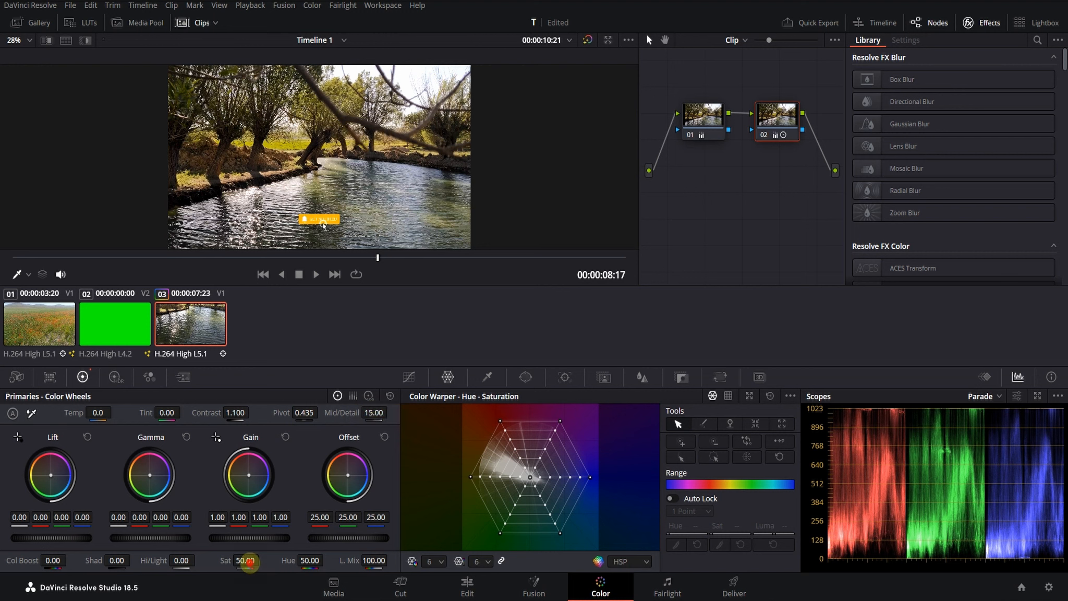
click(248, 562)
text(55)
key(Return)
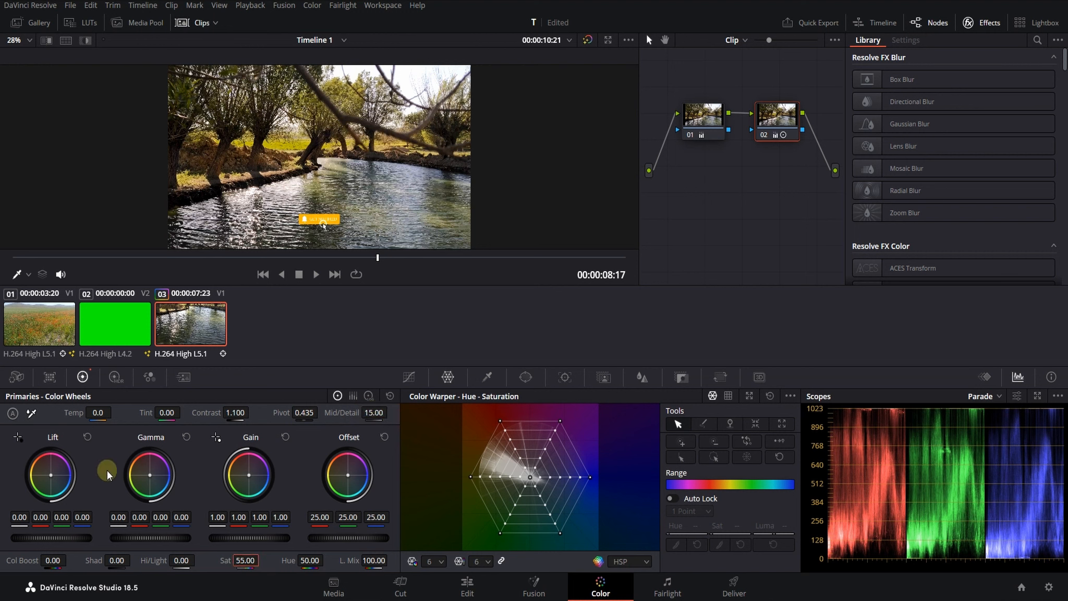
drag(96, 412, 77, 413)
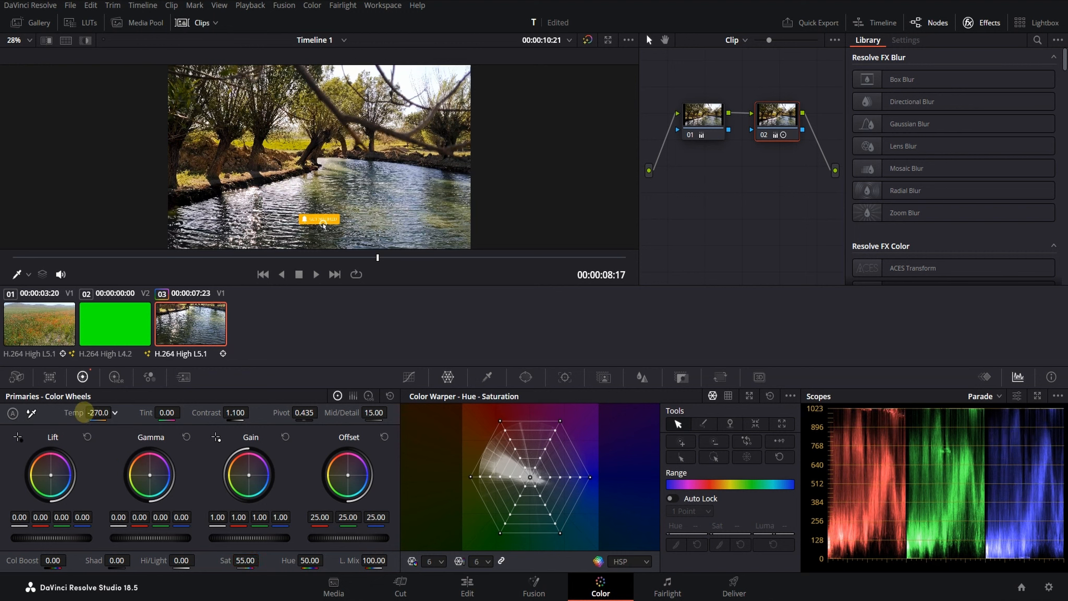
- Refine node 02 with saturation 60.00, highlights -4.00, master gain 0.97 and master gamma 0.04
click(244, 558)
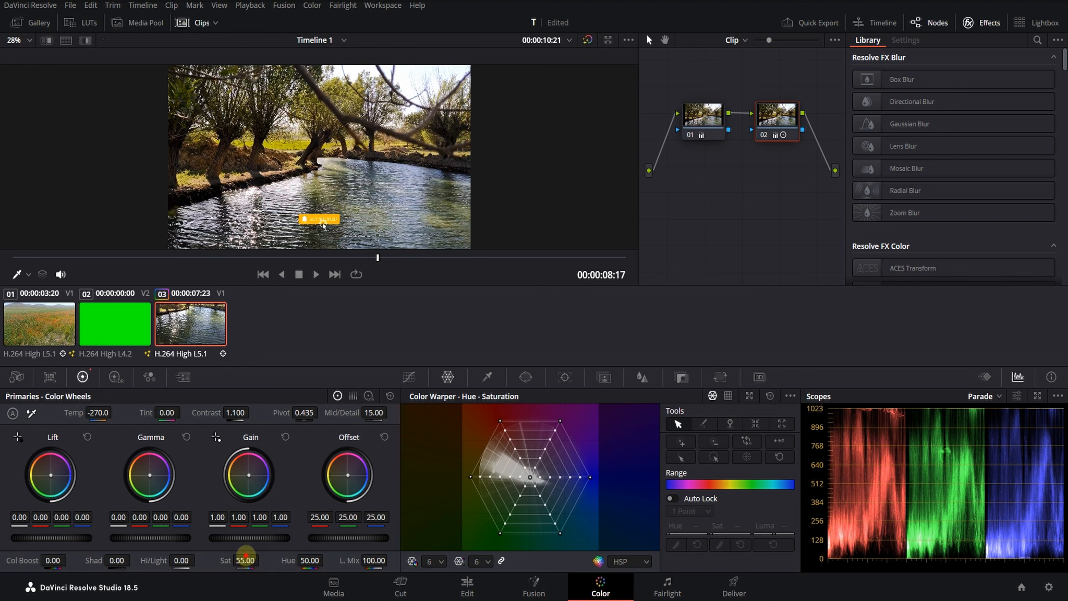
text(60)
drag(181, 560, 176, 560)
drag(245, 537, 229, 537)
drag(129, 538, 183, 531)
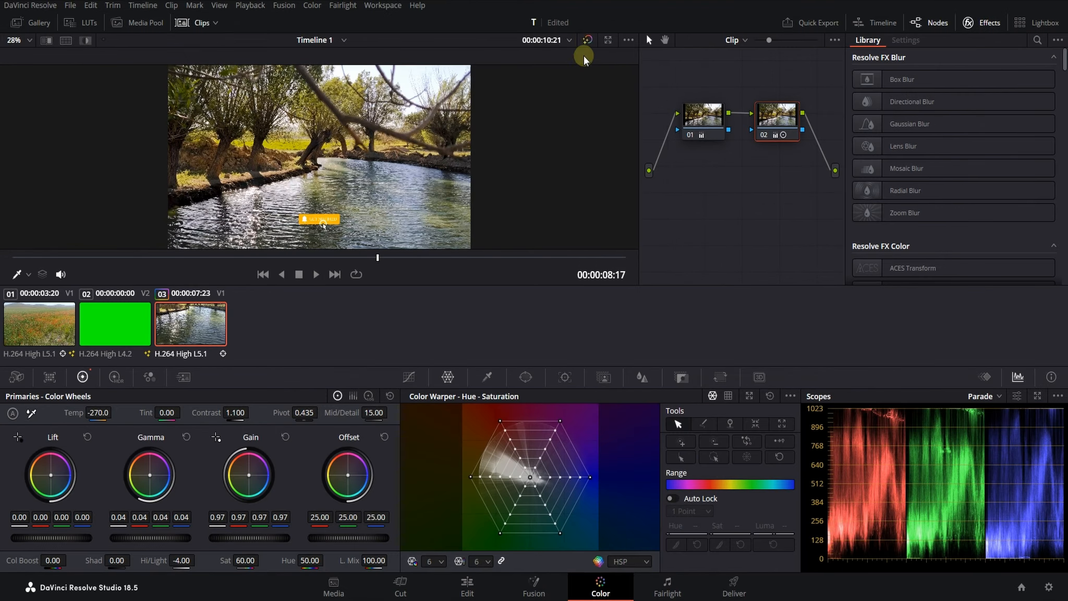
- Compare the river clip with and without its grade, excluding Fusion from the bypass for part of the comparison and including it again
click(587, 41)
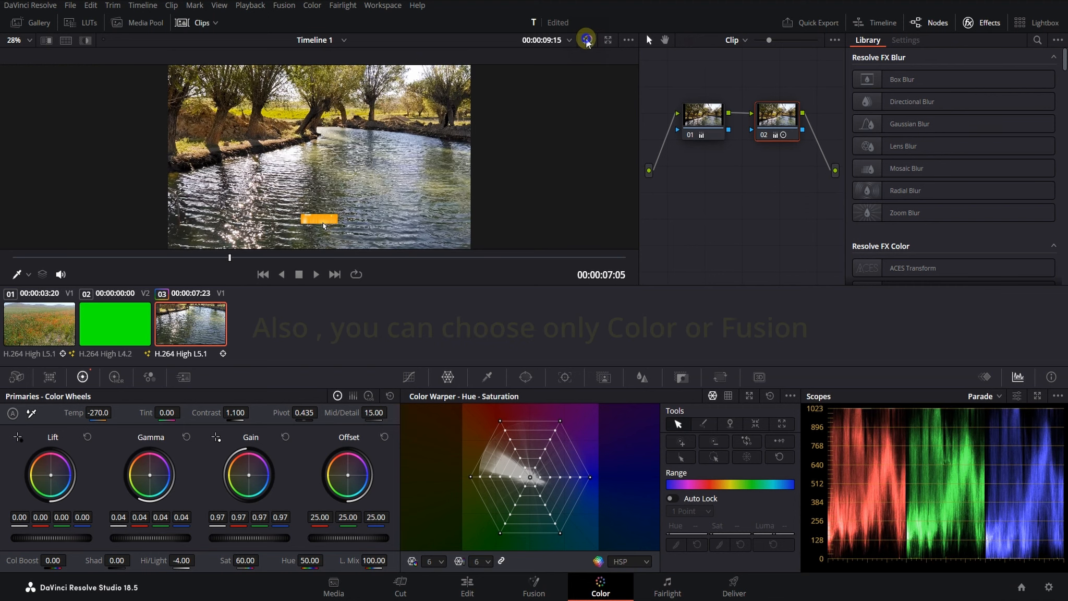
right_click(587, 41)
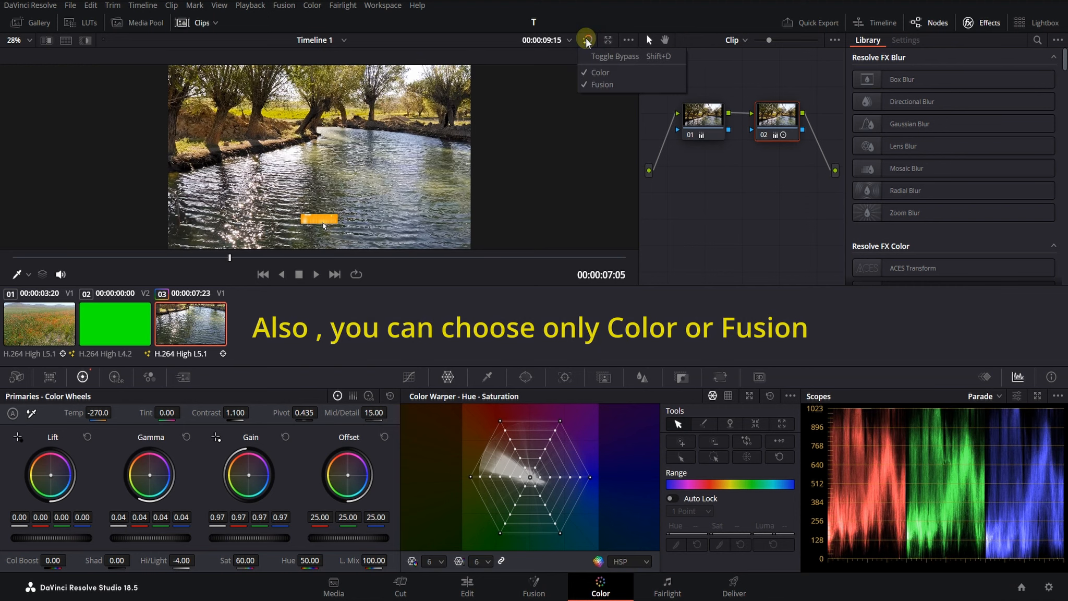
click(600, 84)
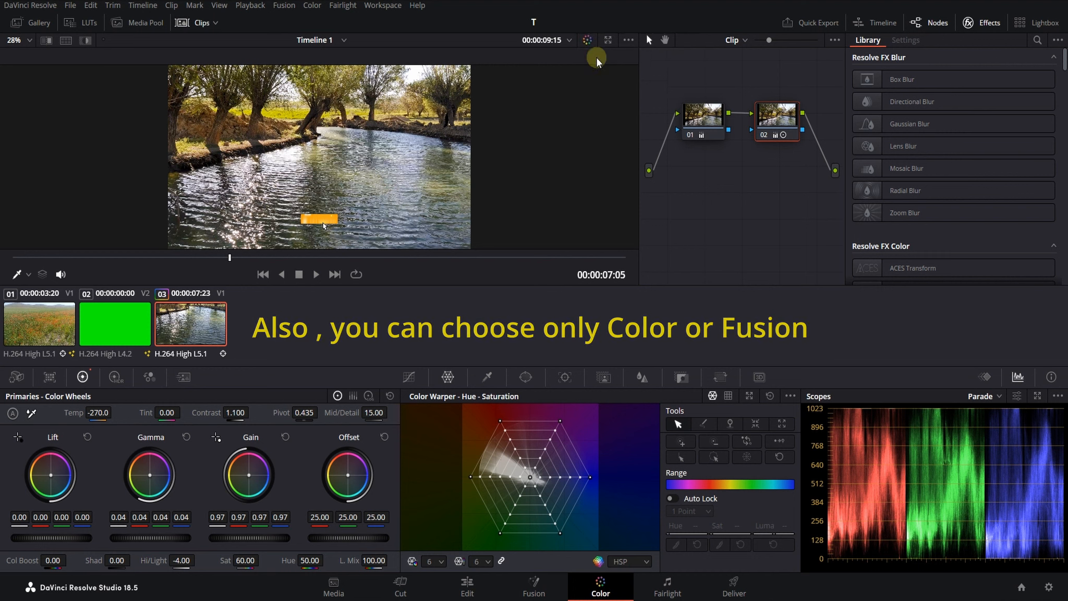
click(586, 41)
click(587, 41)
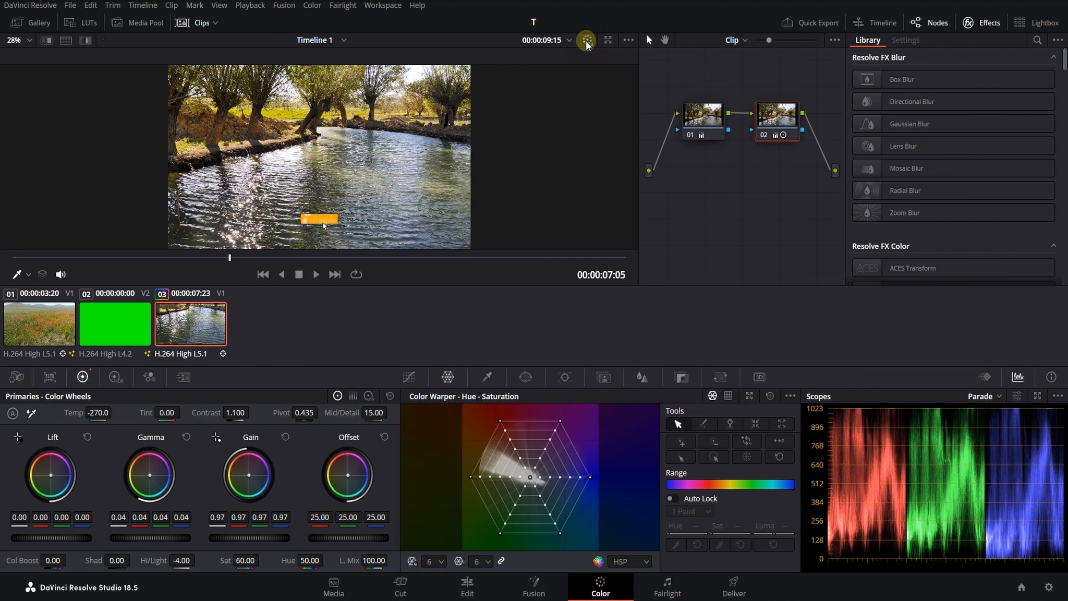
click(587, 42)
click(587, 41)
right_click(587, 42)
click(596, 83)
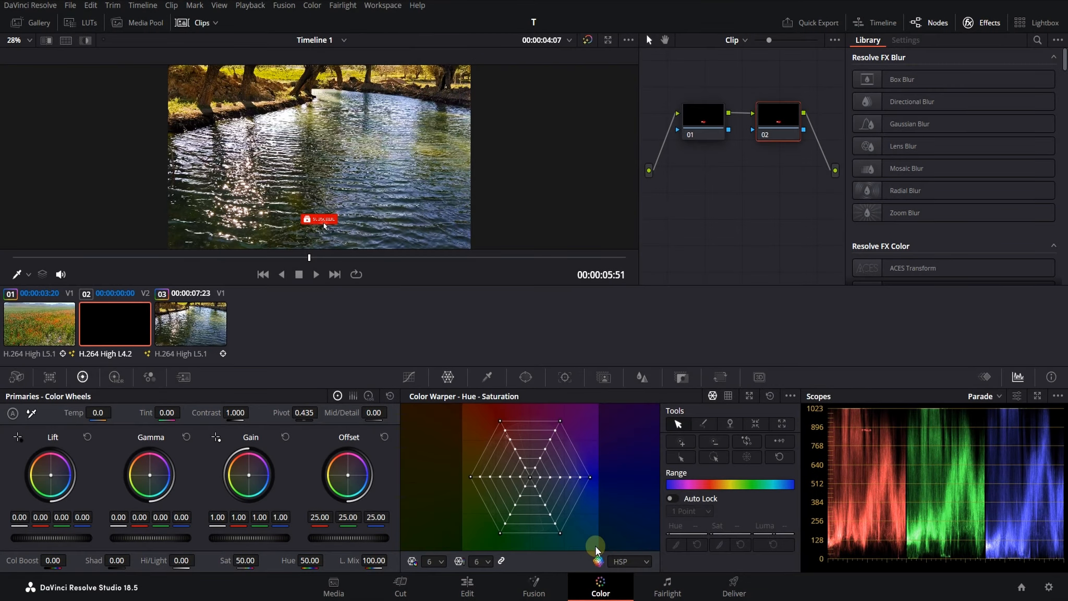
- Open the Fairlight page and look through the available Fairlight audio effects and audio transitions
click(659, 589)
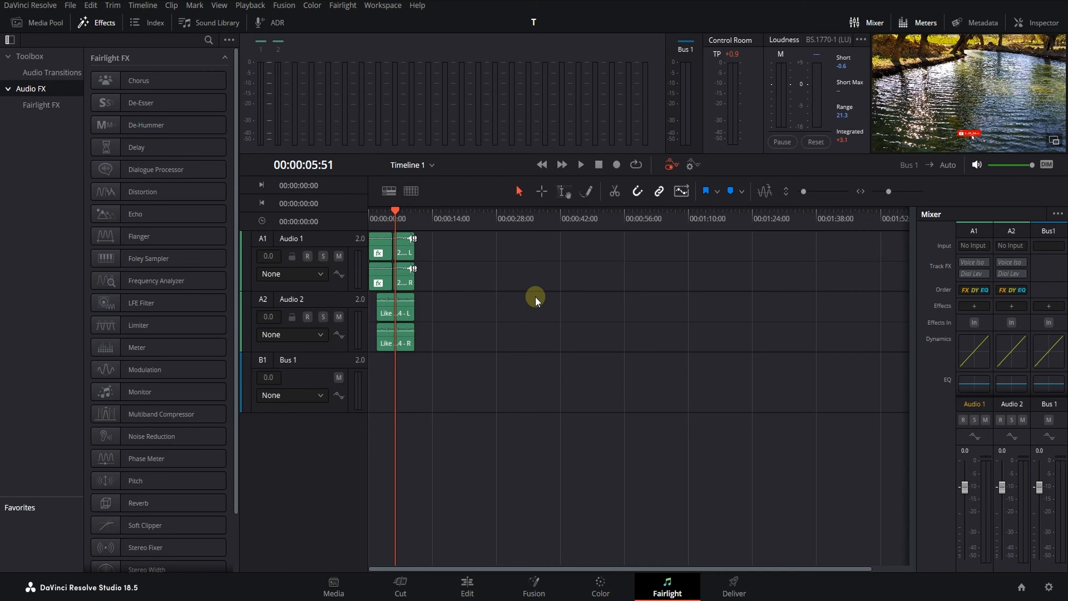
click(384, 277)
click(404, 277)
click(482, 327)
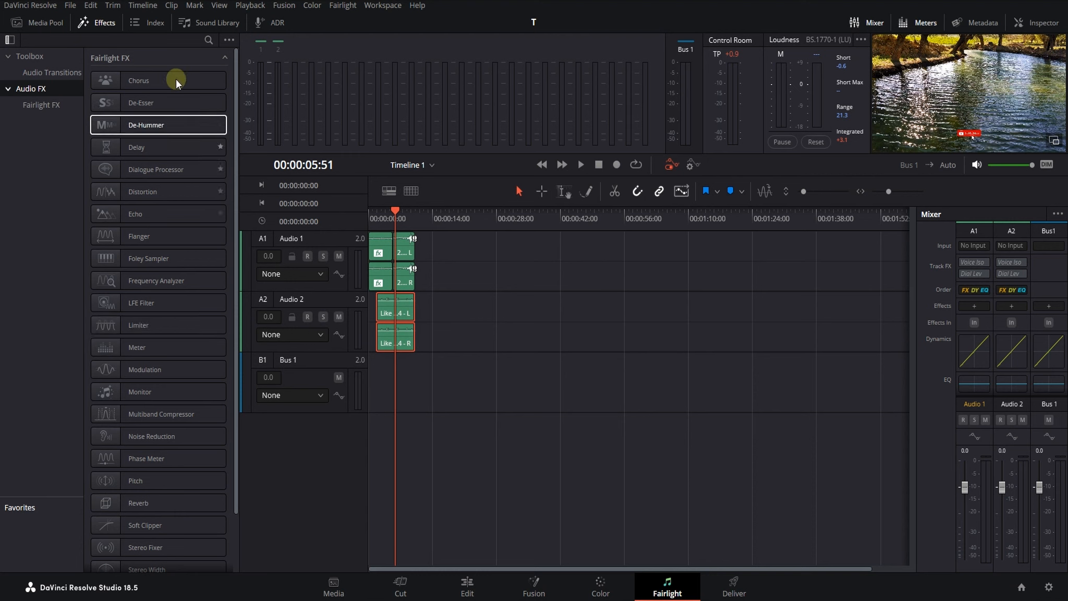
scroll(176, 80, down, 3)
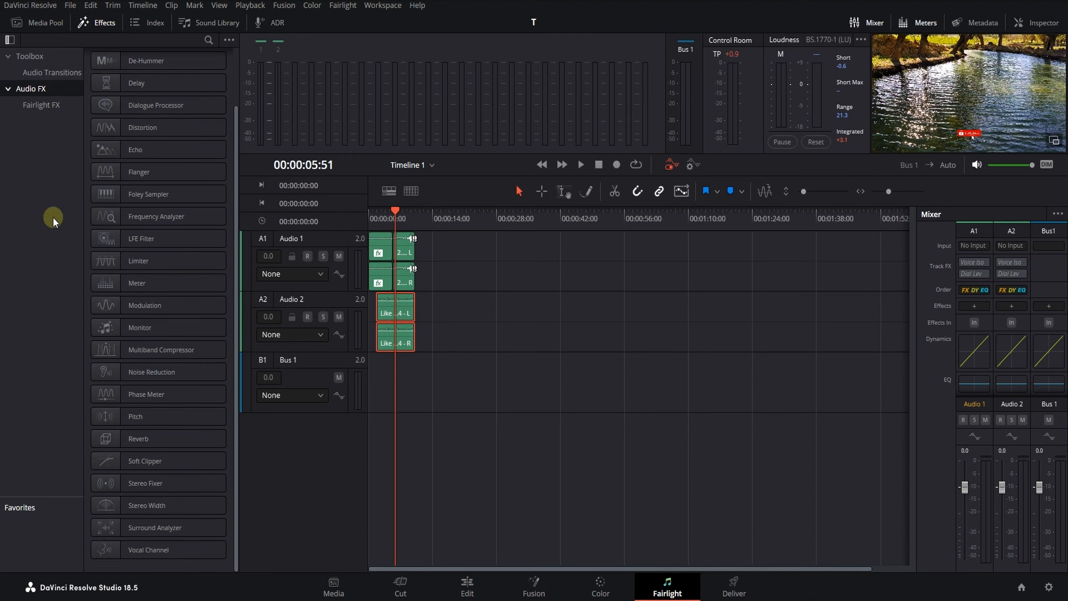
click(52, 73)
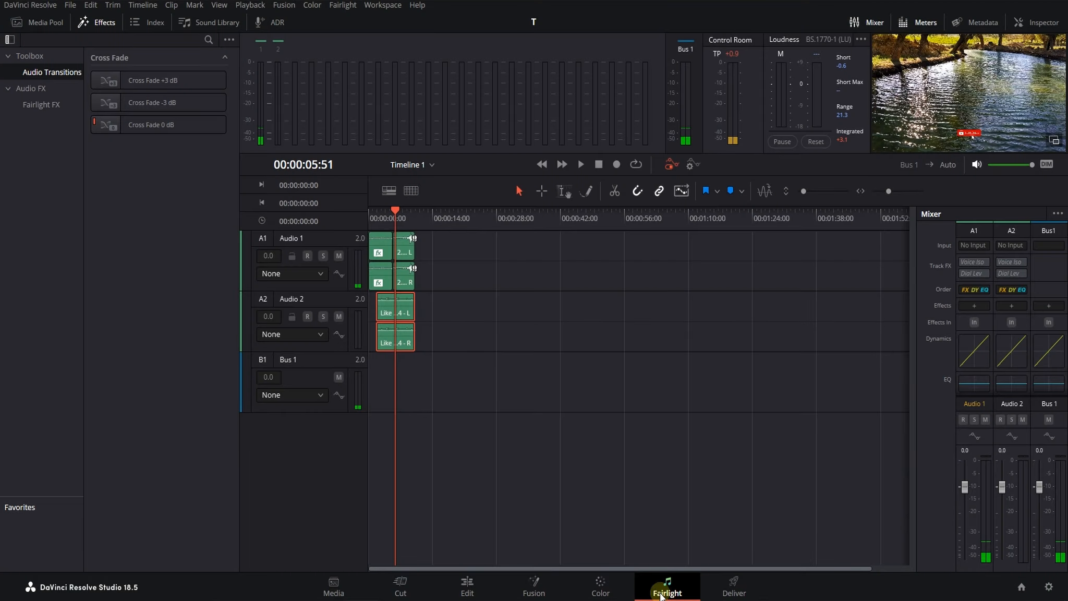
- Return to the Edit page and add the Dark Box Text Lower Third title on Video 3 above the river clip
click(480, 585)
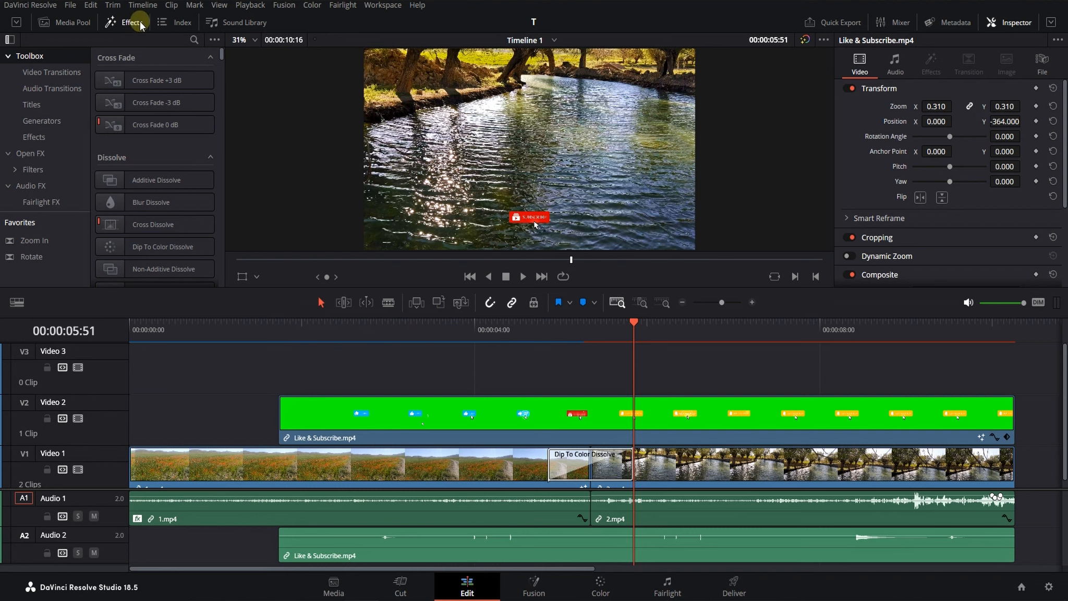
click(31, 106)
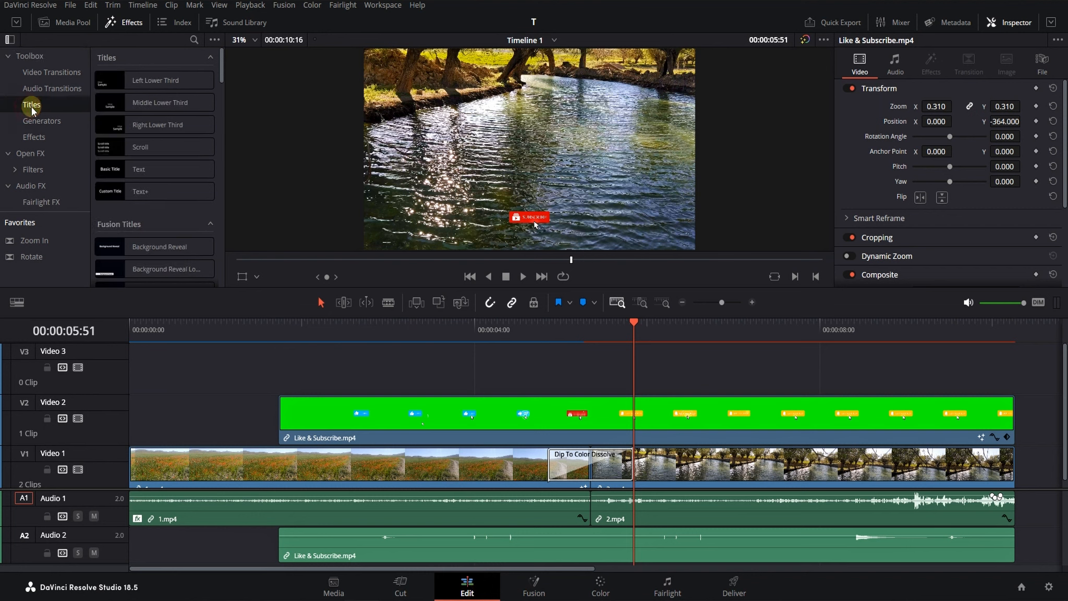
drag(221, 66, 219, 282)
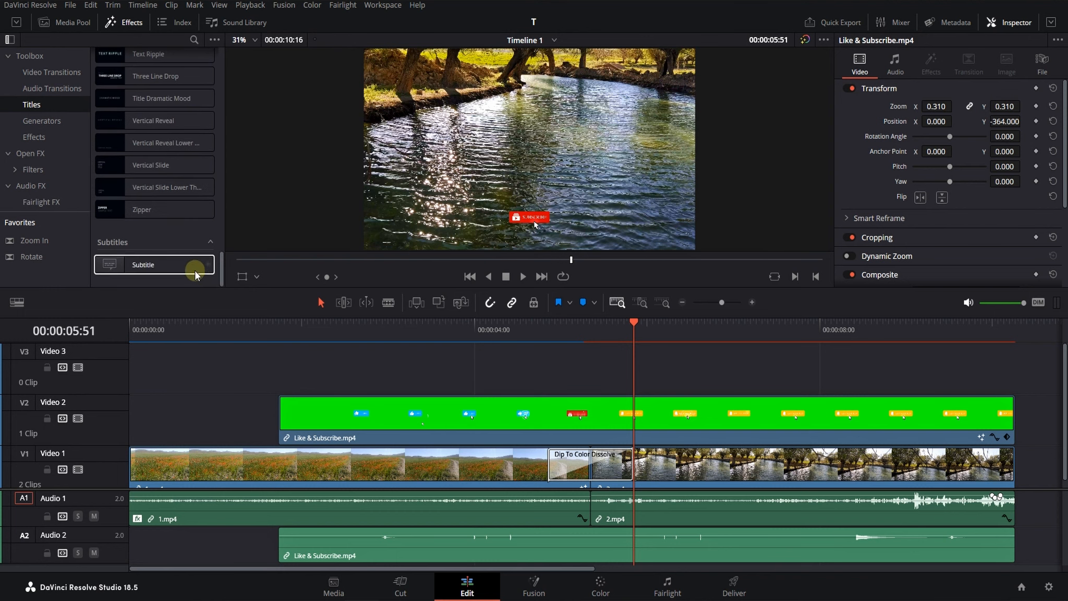
click(147, 266)
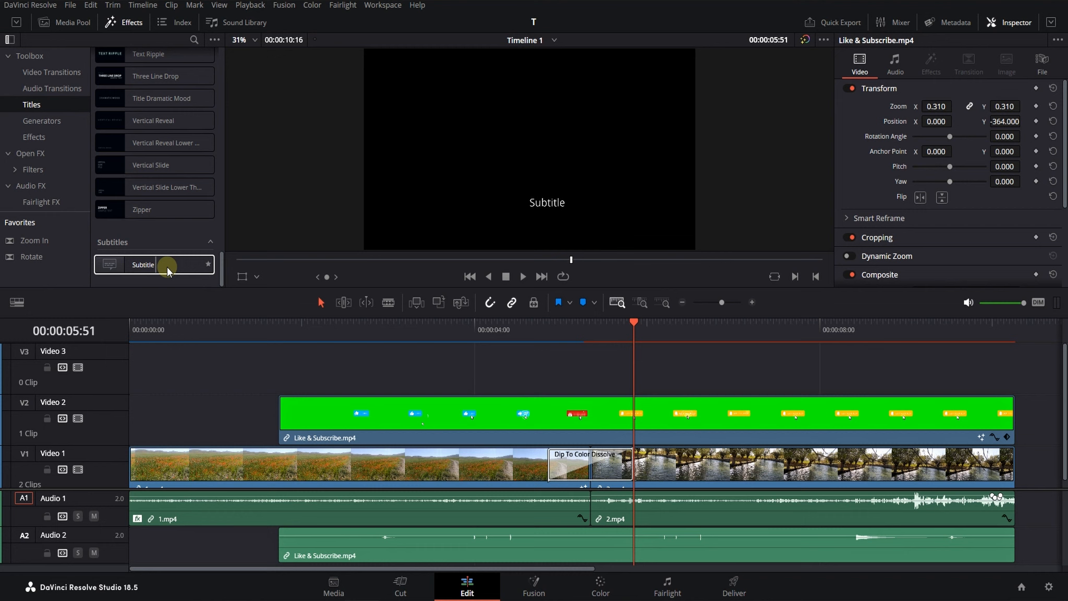
drag(222, 273, 218, 91)
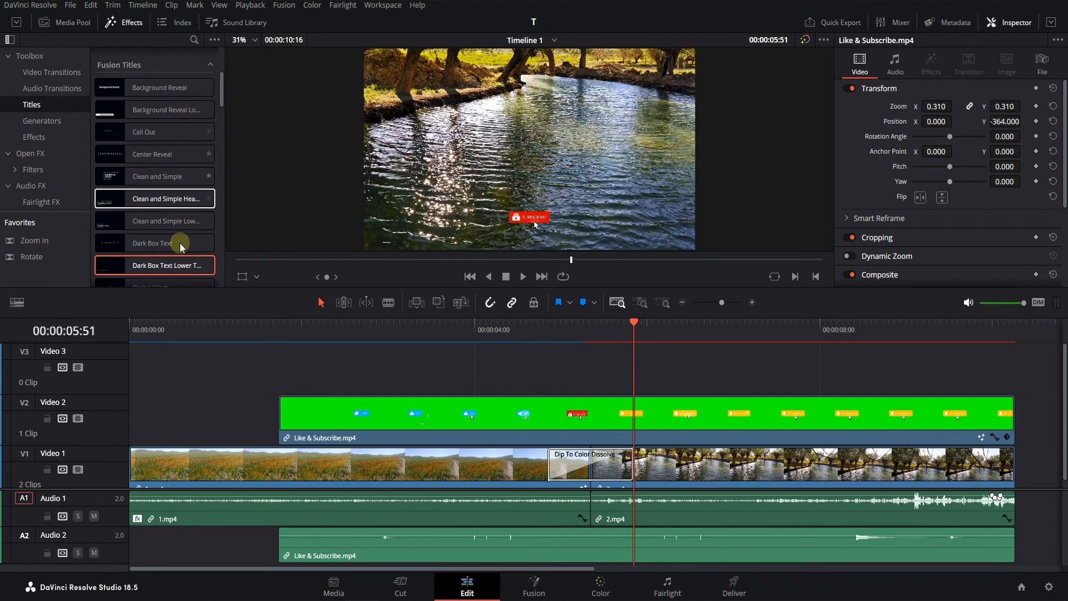
mouse_move(124, 263)
drag(123, 262, 602, 367)
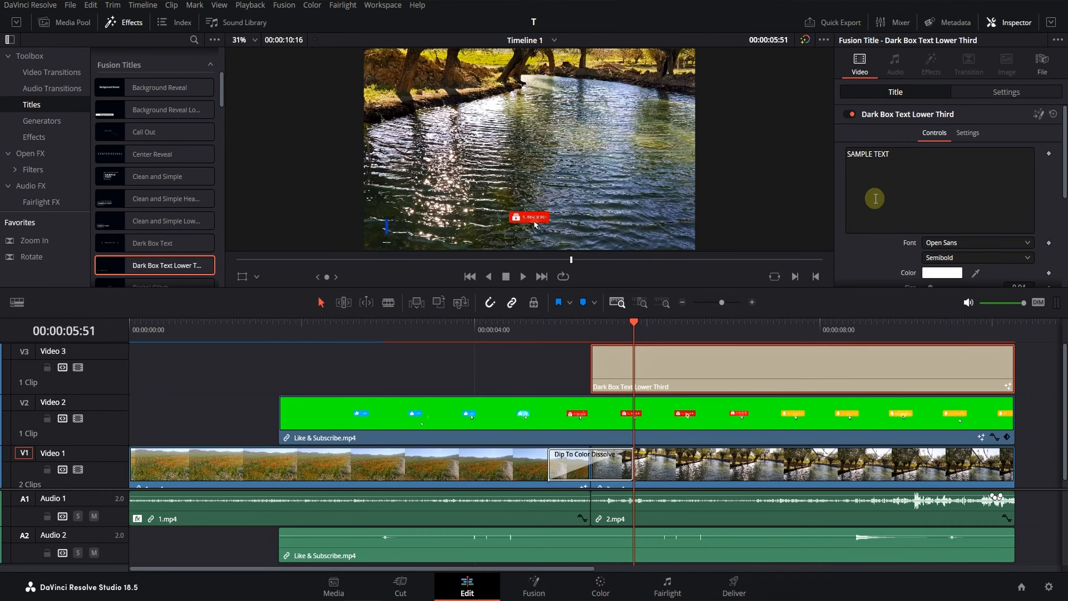
- Replace the lower third's sample text with "your text :)" and review its font, size, position and line color settings
click(860, 65)
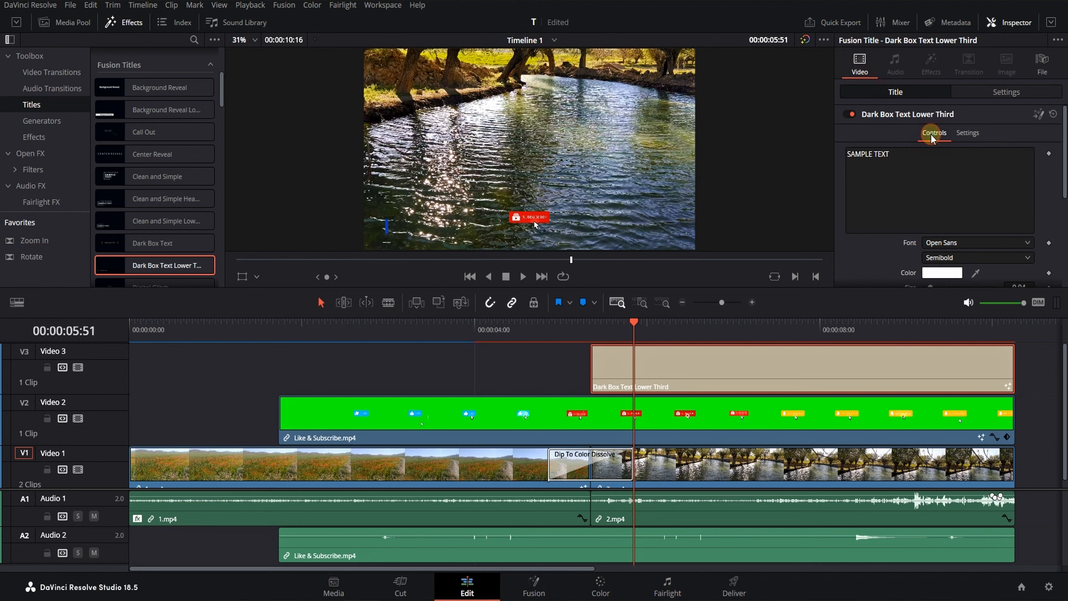
click(919, 159)
key(ctrl+a)
text(you)
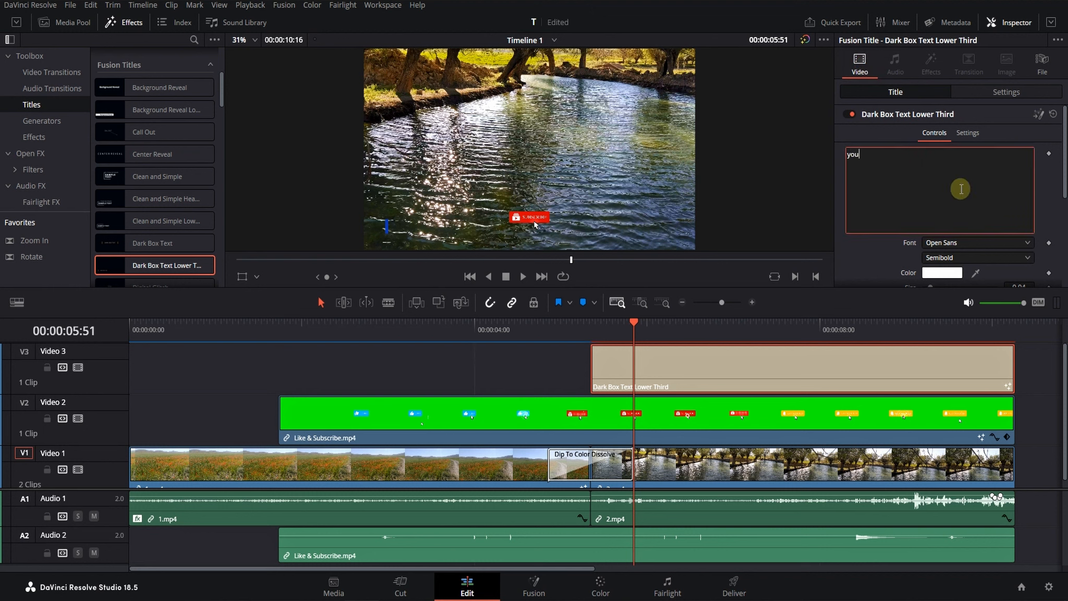
click(911, 229)
scroll(903, 241, down, 1)
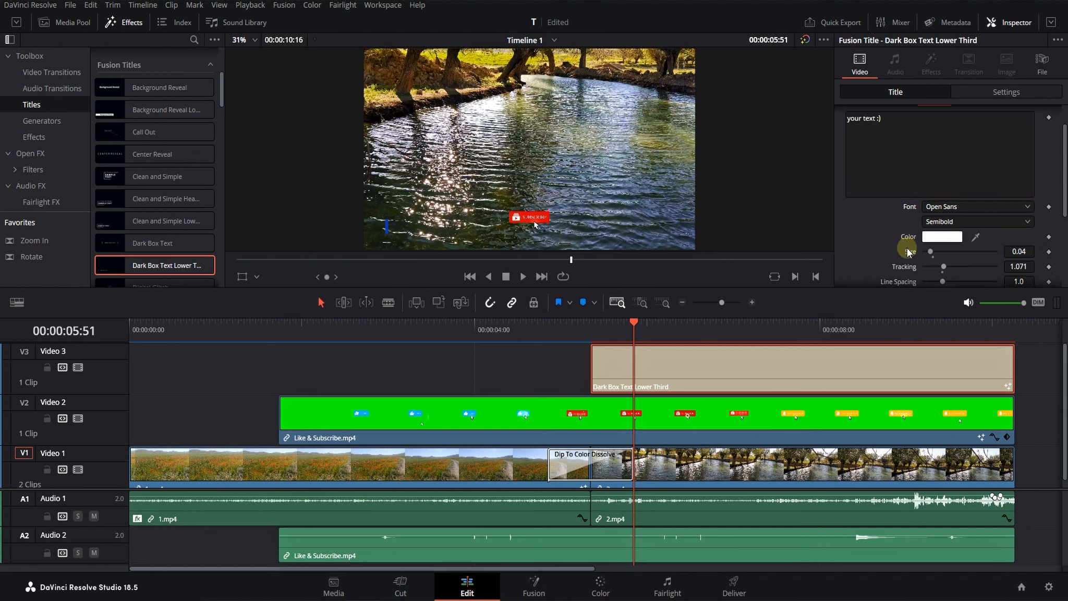
scroll(910, 259, down, 4)
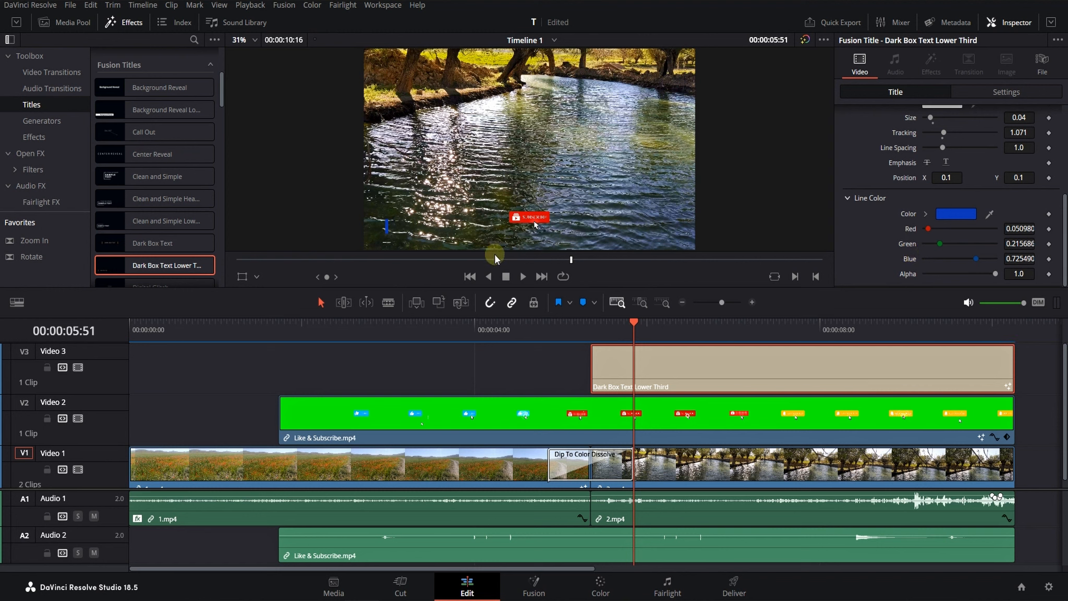
scroll(893, 234, up, 5)
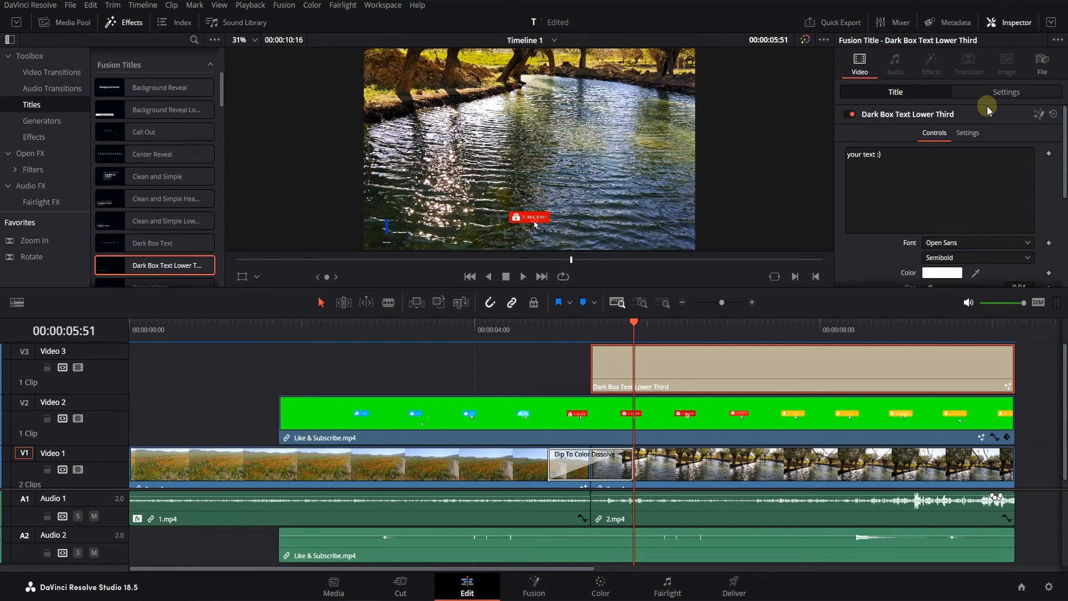
- Try a zoom of 1.060 on the title, reset it, and set the title's position to X -55 and Y 639
click(980, 90)
drag(698, 330, 718, 329)
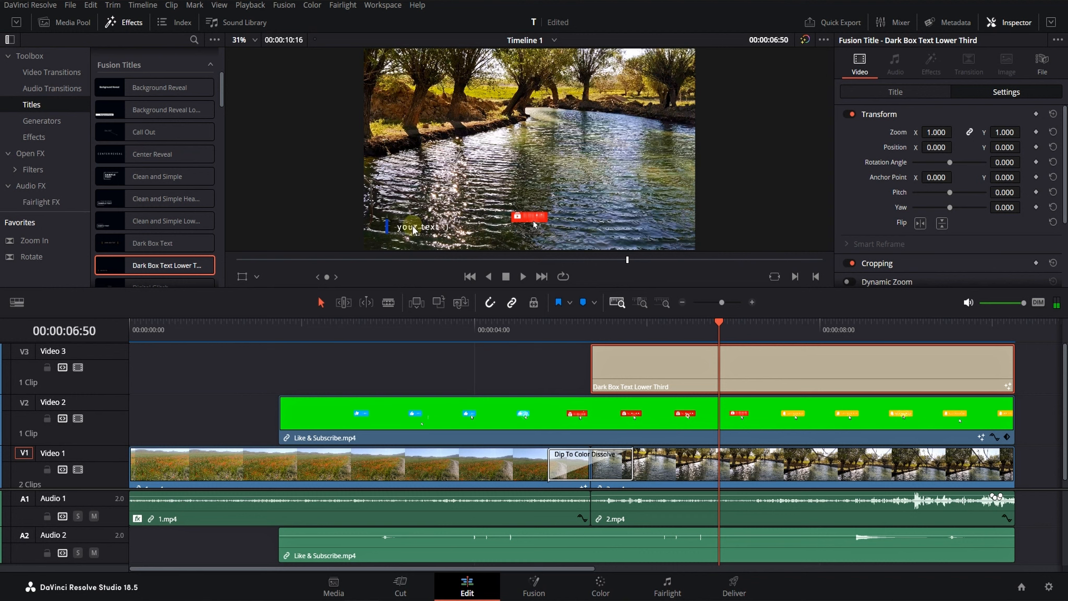
mouse_move(940, 131)
mouse_down()
mouse_move(965, 135)
mouse_move(939, 147)
mouse_up()
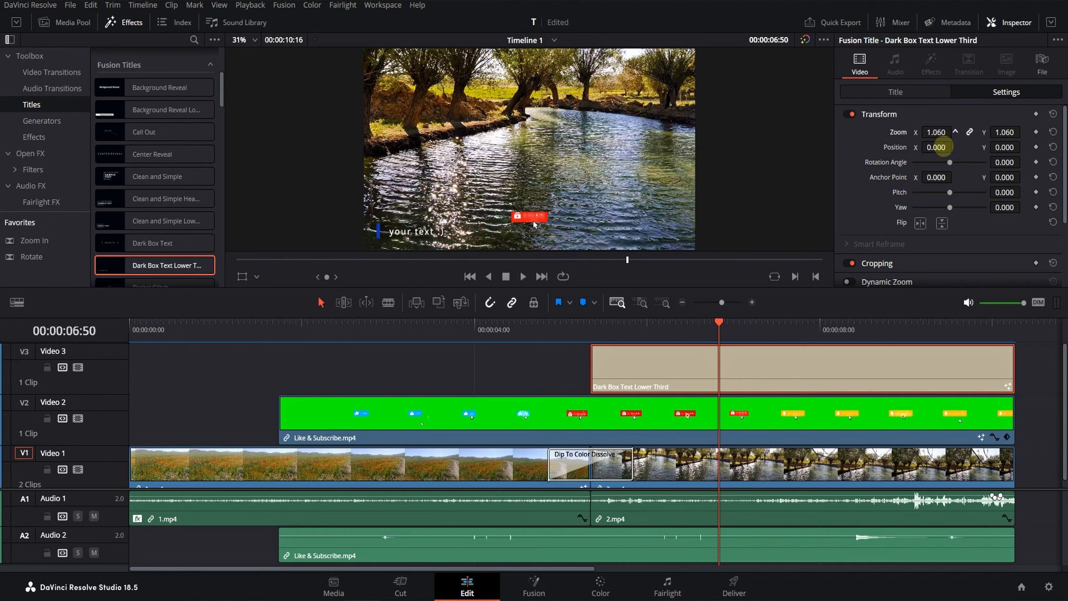
click(1053, 131)
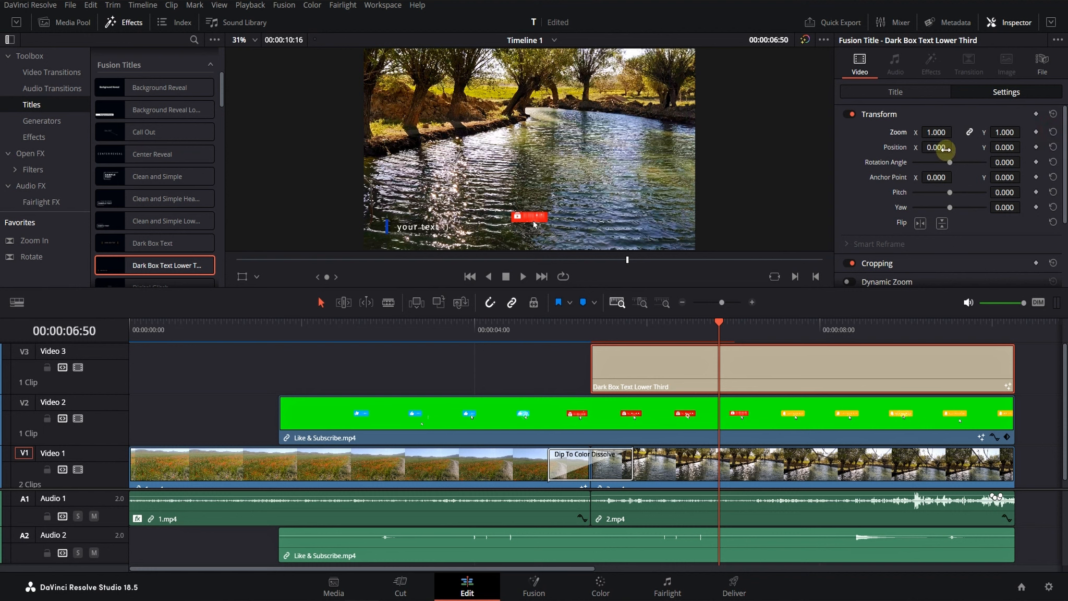
drag(944, 147, 826, 303)
click(572, 360)
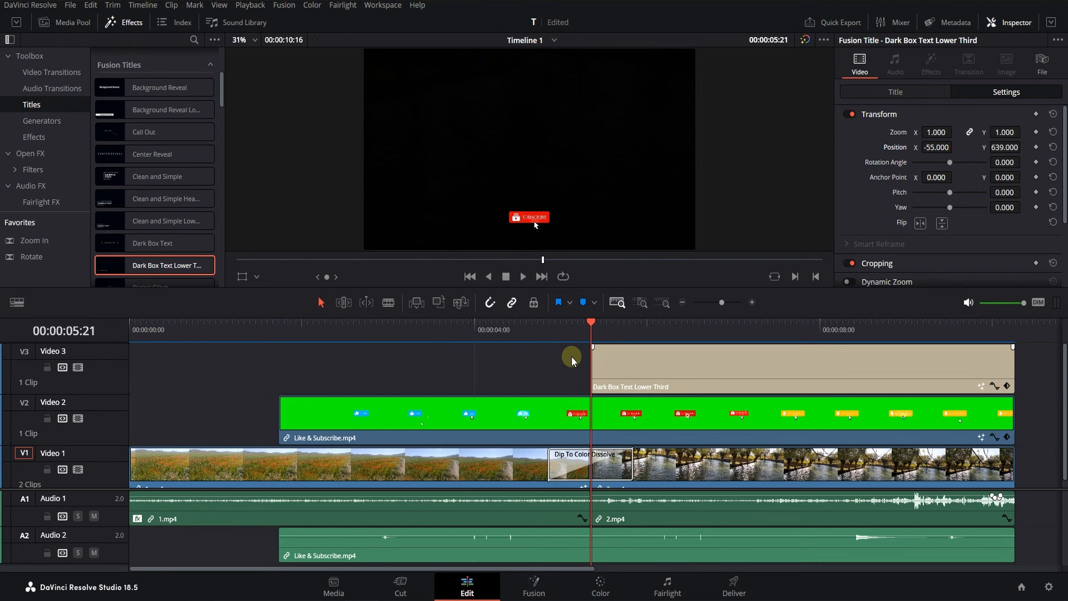
- Set the timeline proxy resolution to Quarter and scrub through the title section to 00:00:07:43
click(249, 6)
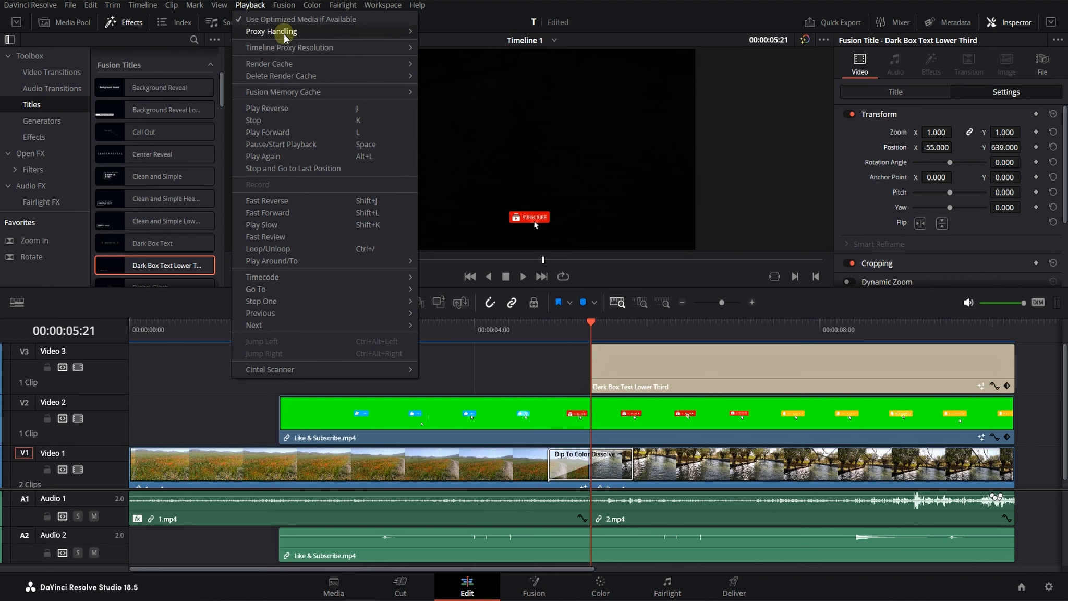
mouse_move(287, 47)
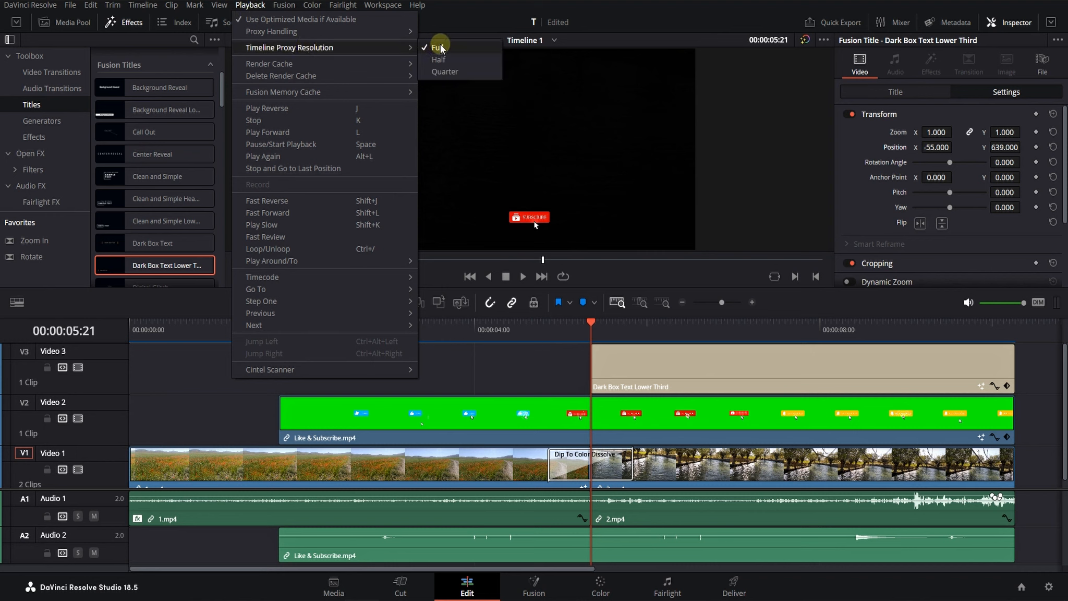
click(467, 72)
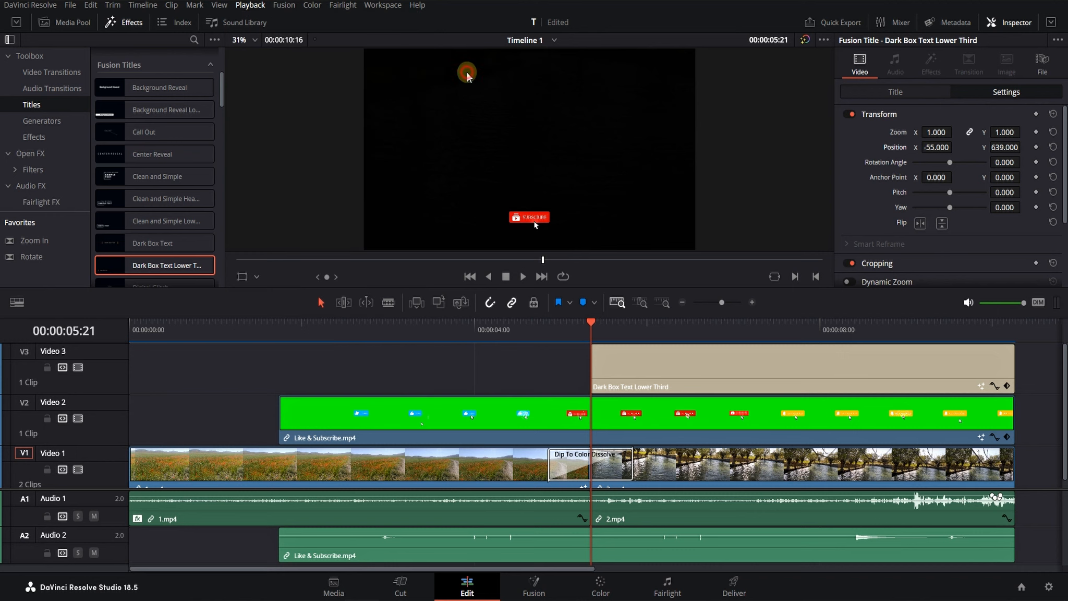
drag(533, 332, 796, 336)
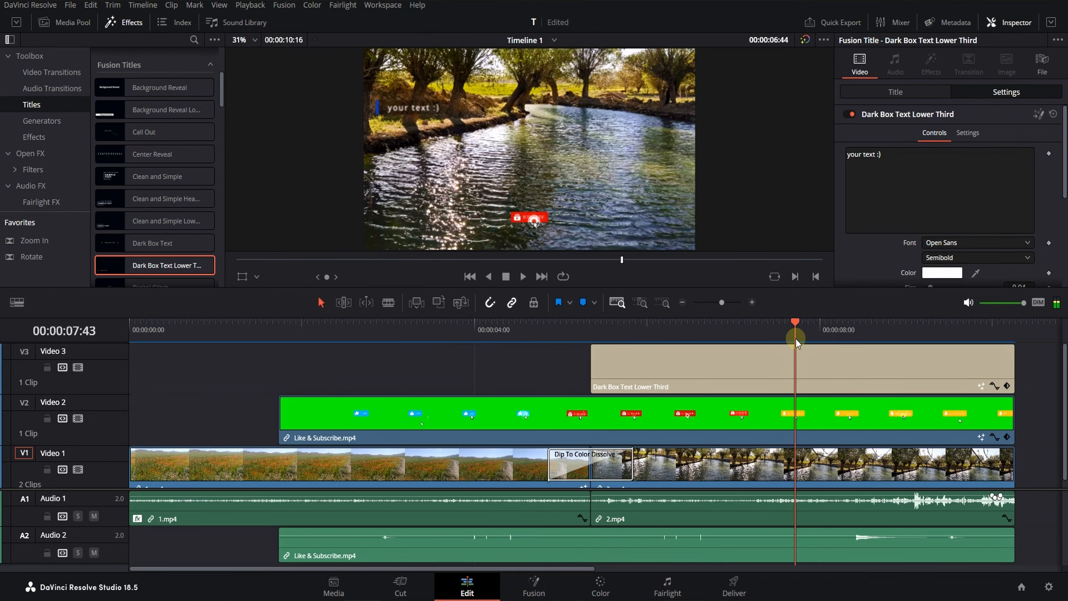
- Try the Half timeline proxy resolution, and set the proxy resolution back to Full
click(250, 5)
mouse_move(373, 50)
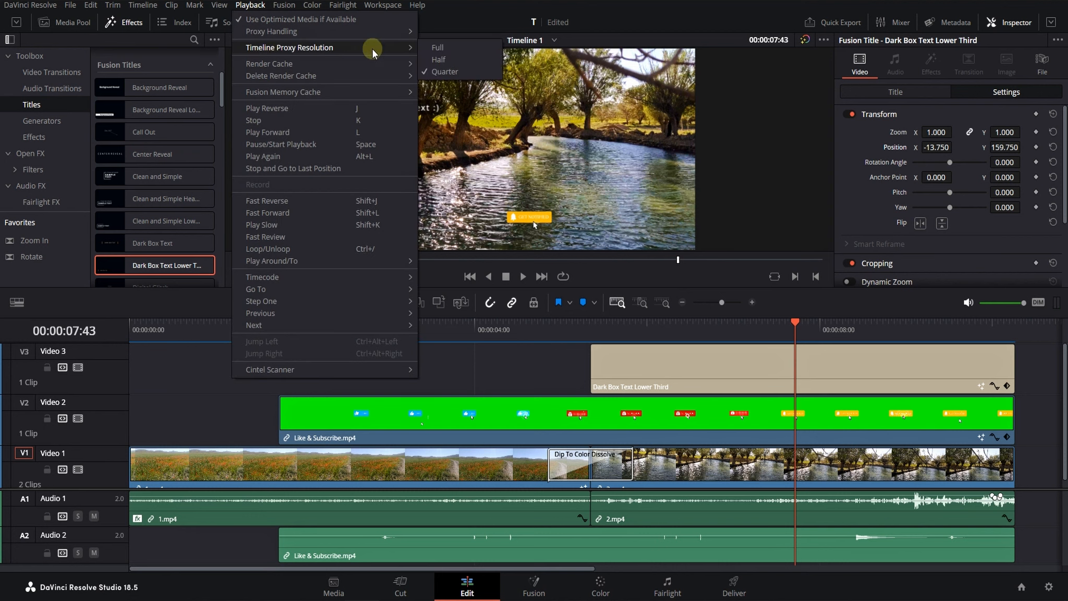
click(453, 59)
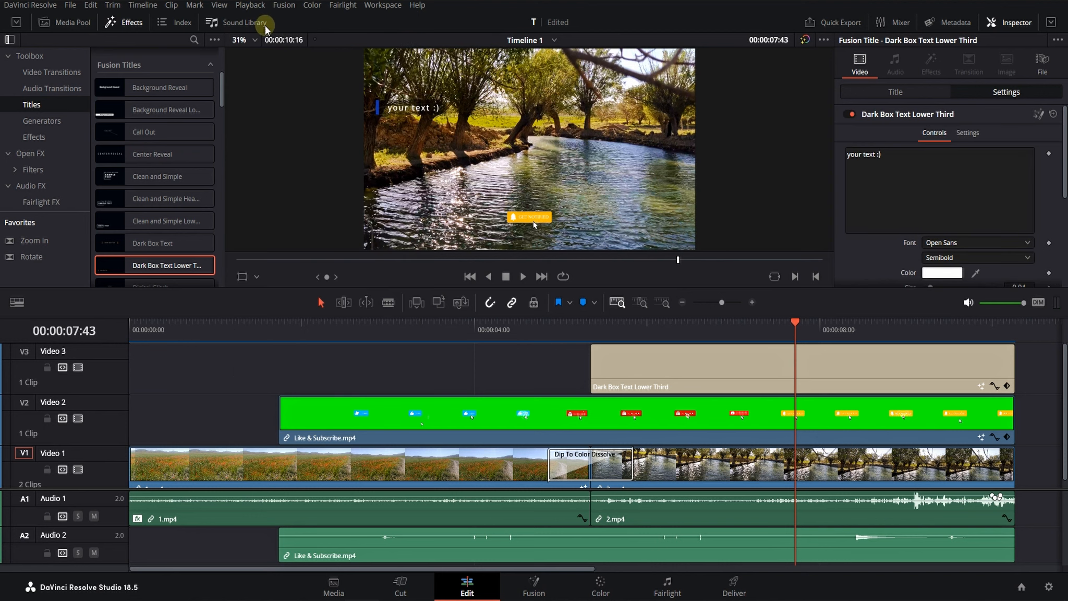
click(250, 5)
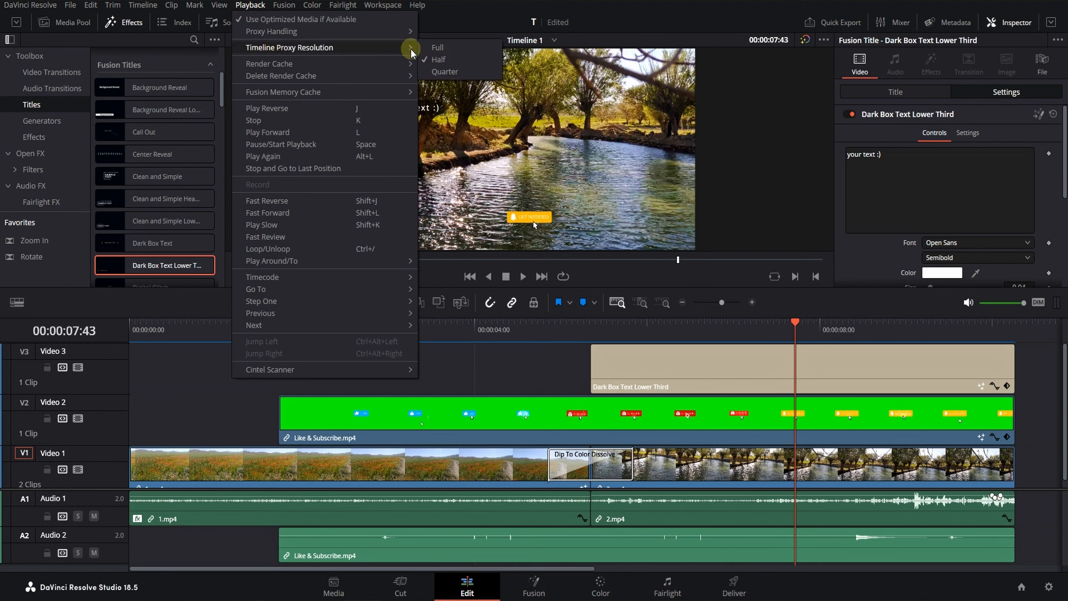
click(441, 48)
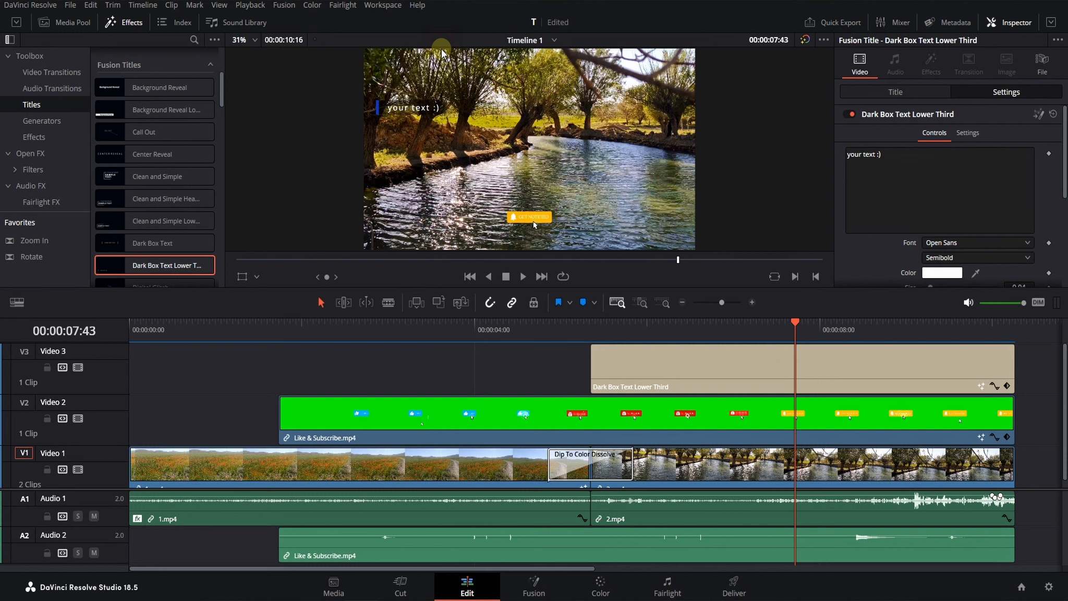
click(251, 5)
mouse_move(374, 63)
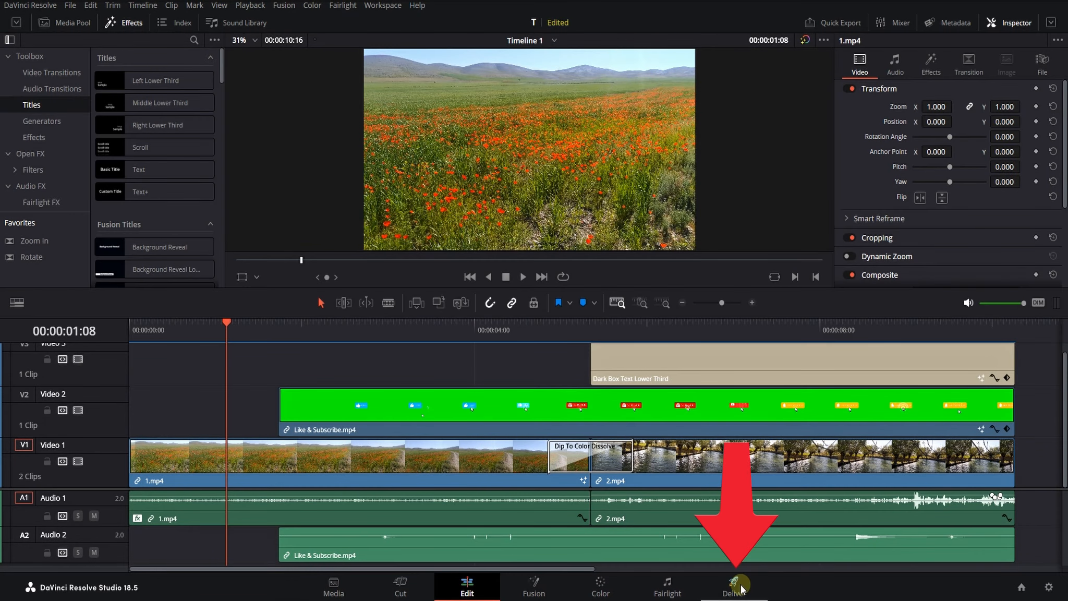
- Open the Deliver page, look through the render presets and choose the YouTube 1080p preset
click(745, 585)
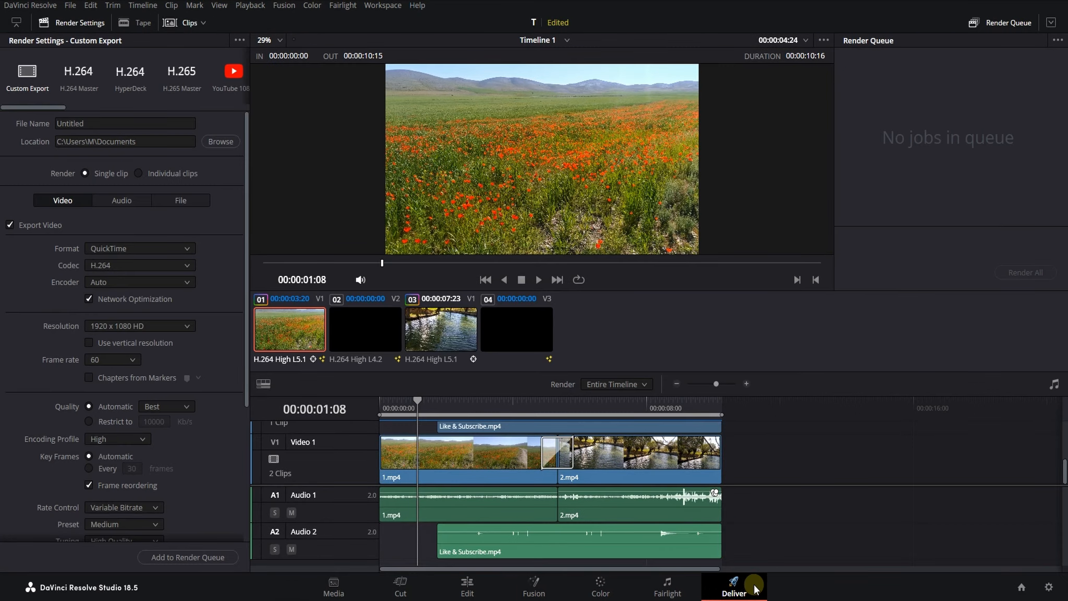
drag(44, 106, 237, 119)
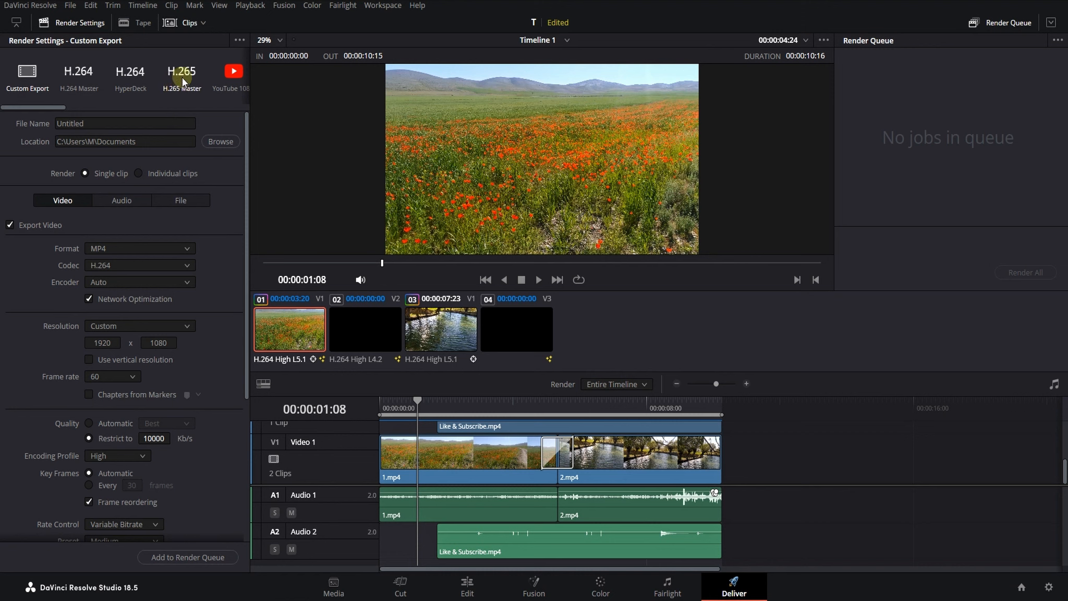
click(109, 261)
click(235, 80)
- Name the YouTube export Tutorial with the Documents folder as its location, and browse the preset's resolution options
click(106, 122)
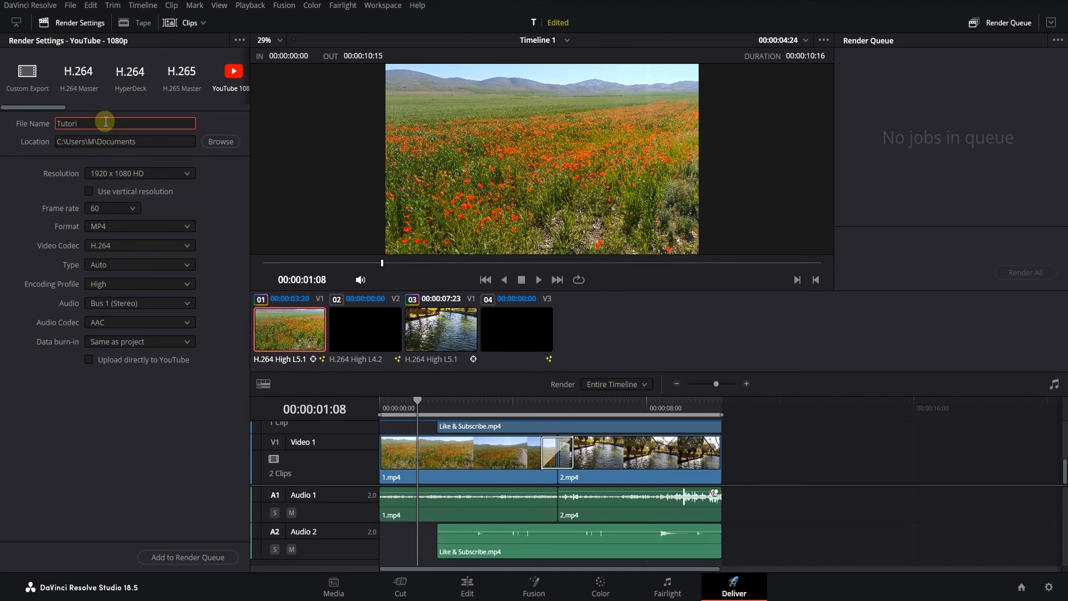
click(221, 141)
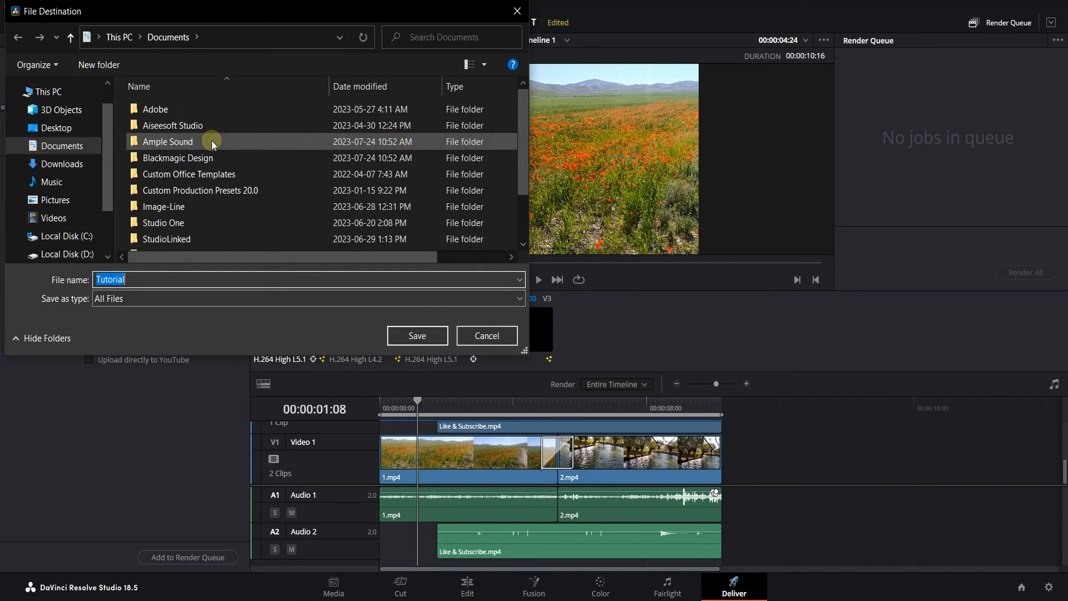
click(407, 336)
click(116, 176)
scroll(115, 250, down, 3)
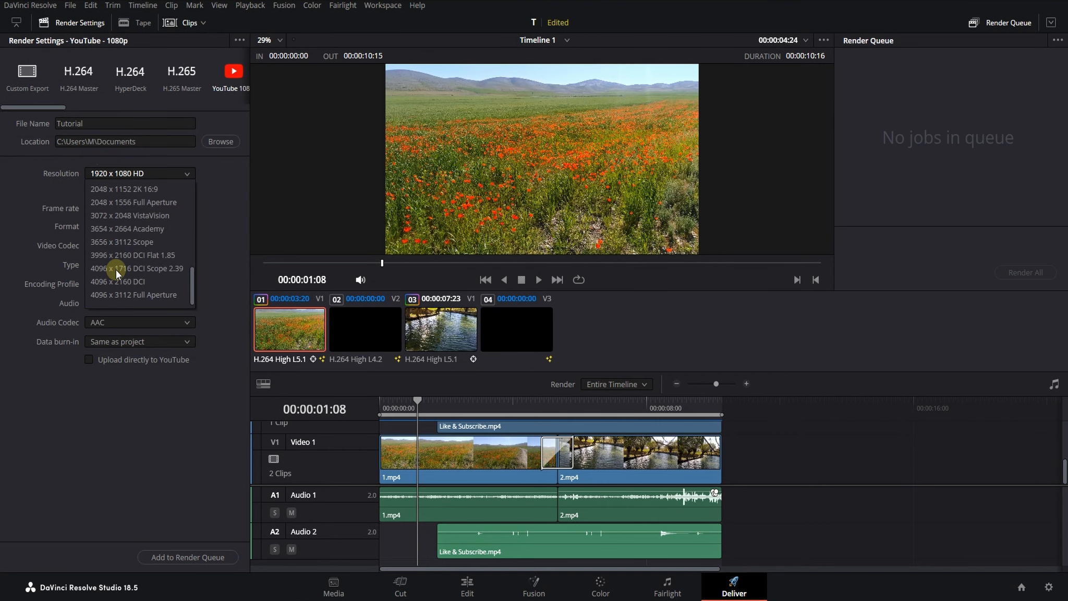
scroll(116, 270, up, 4)
click(32, 193)
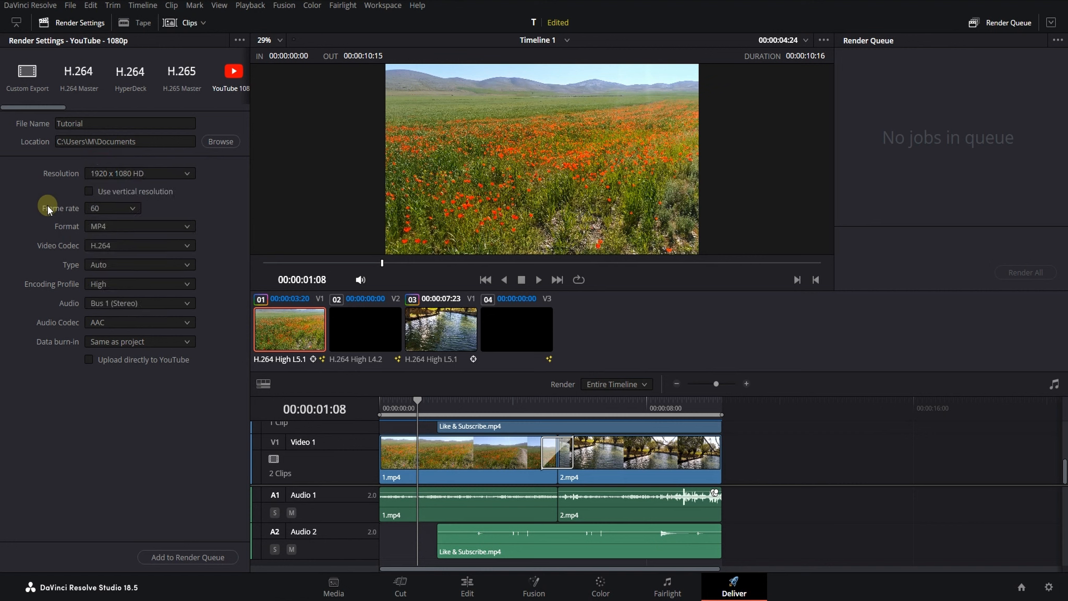
- Switch to the Custom Export preset and name the file Tutorial, with the Documents folder as its location
click(35, 84)
click(102, 123)
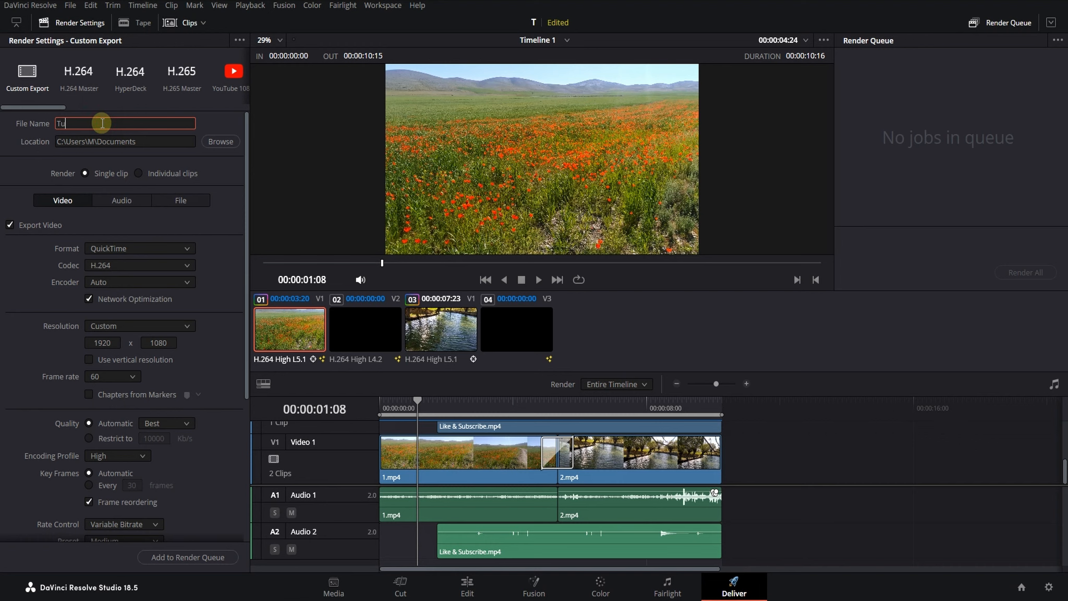
text(Tutorial)
click(221, 141)
click(56, 147)
click(418, 336)
- Set the export format to MP4 and check the codec and resolution options, keeping H.264 and 1920 x 1080 HD
click(94, 249)
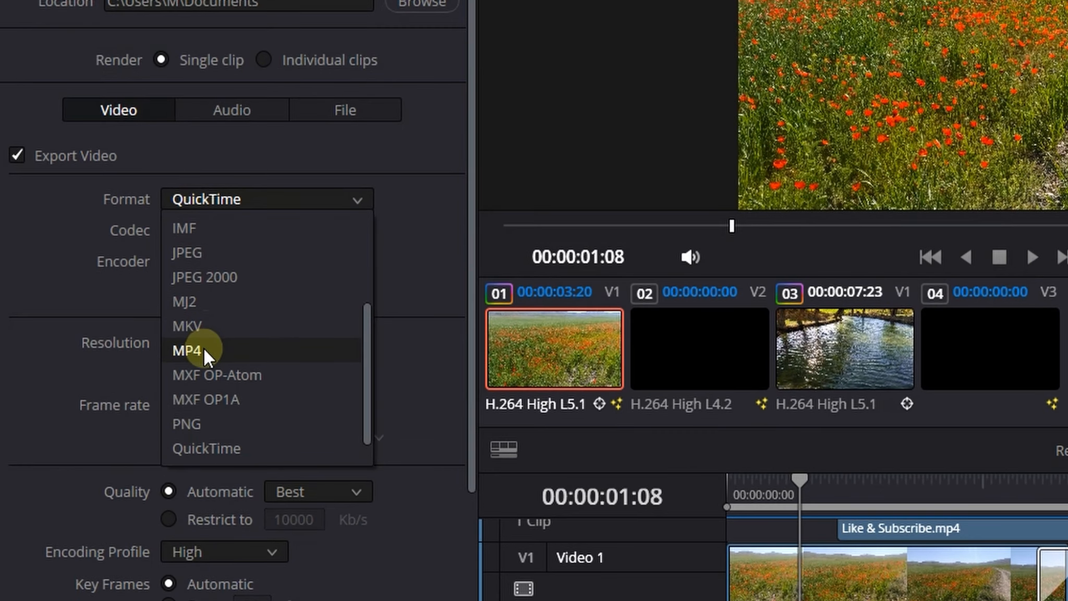
click(187, 350)
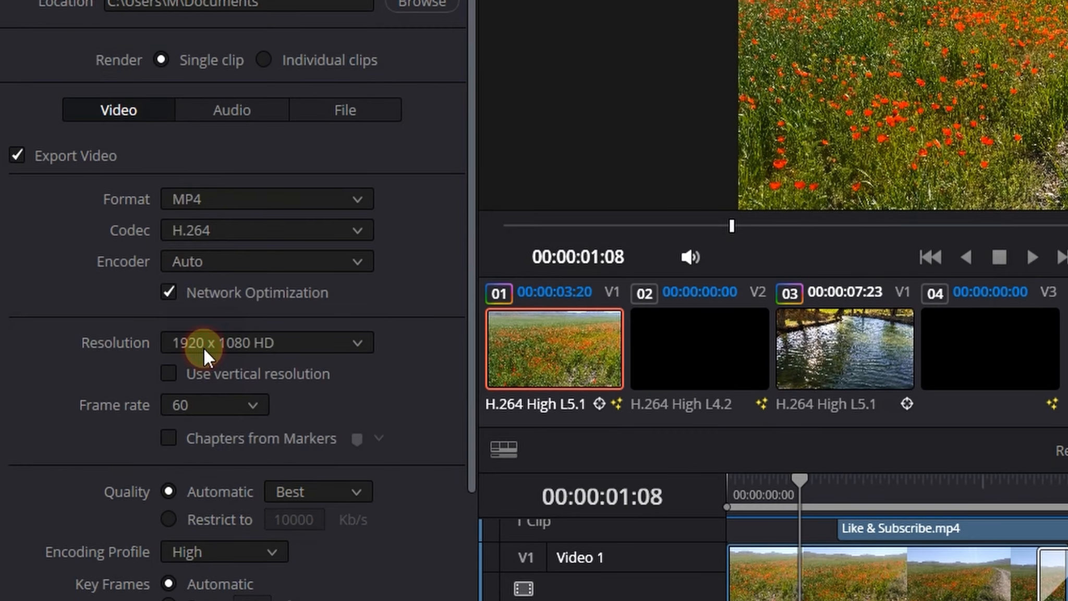
click(197, 230)
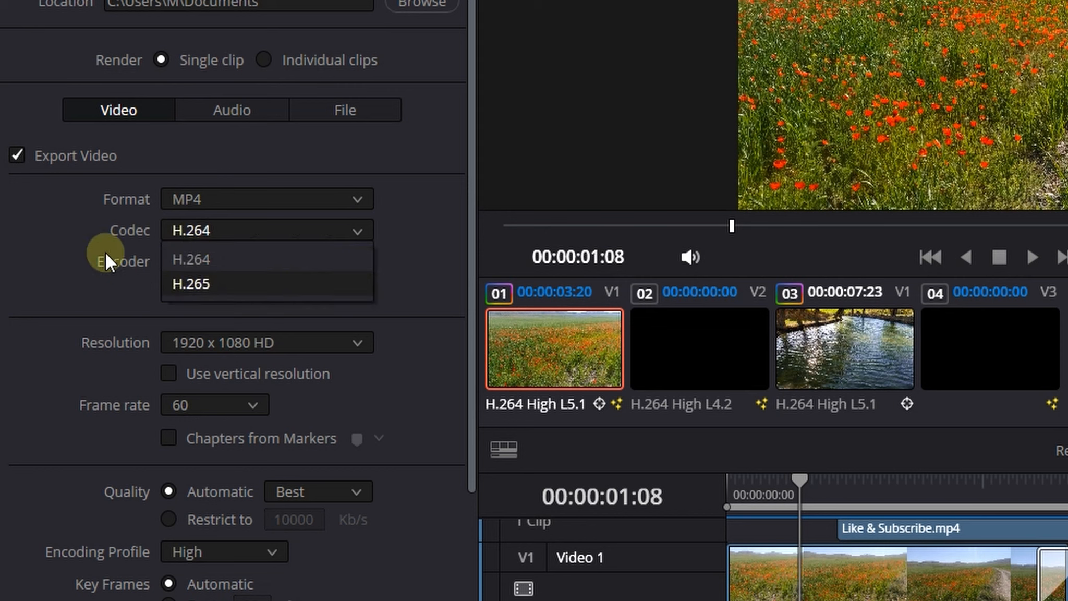
click(63, 241)
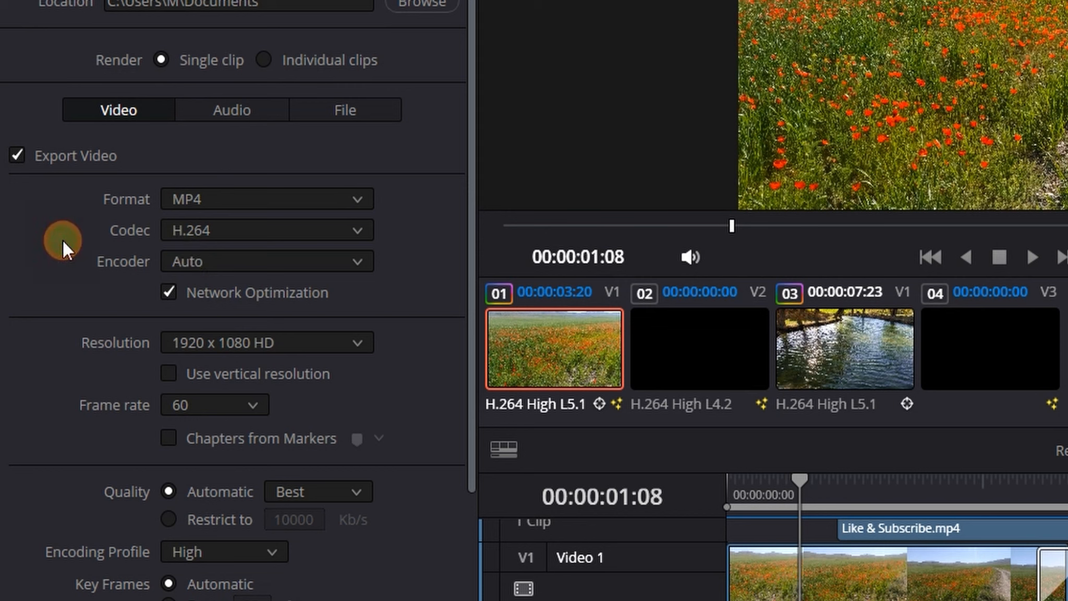
click(185, 343)
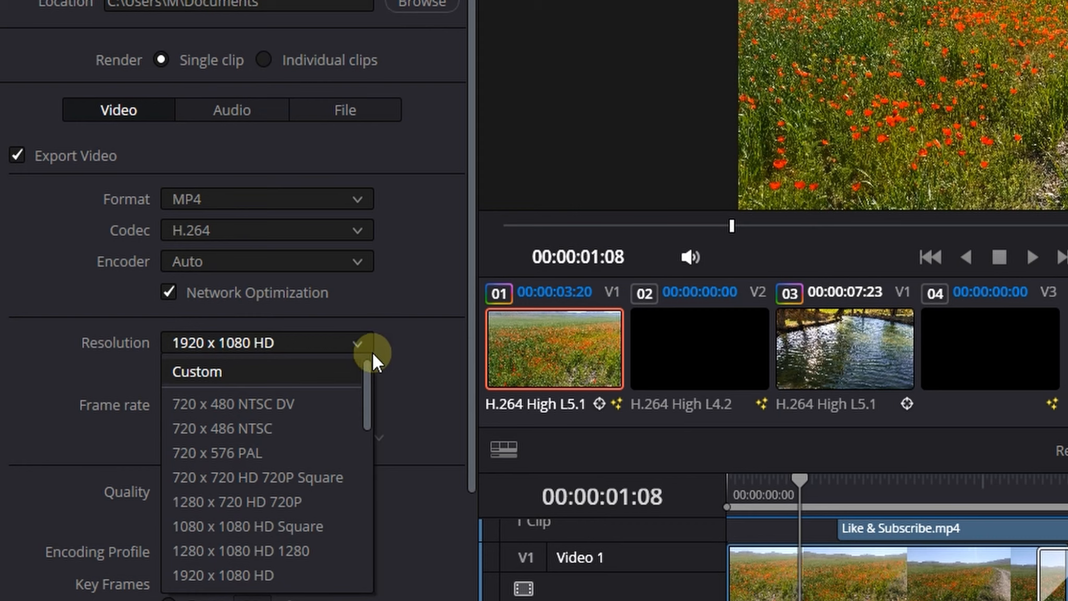
click(36, 353)
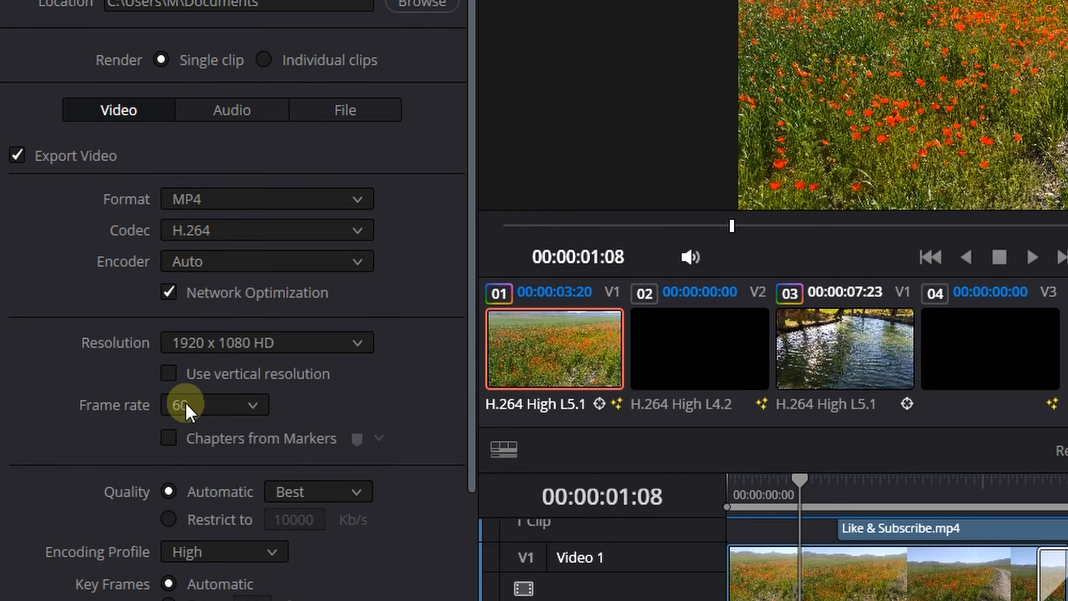
- Try the vertical resolution option, turn it off again, and set the automatic quality to High
click(170, 374)
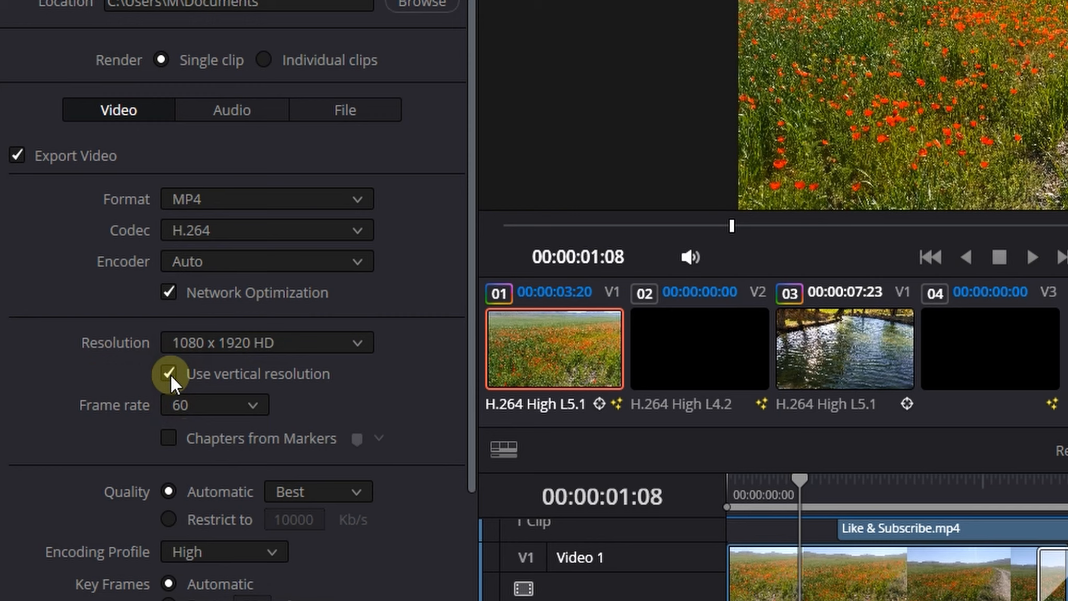
click(170, 374)
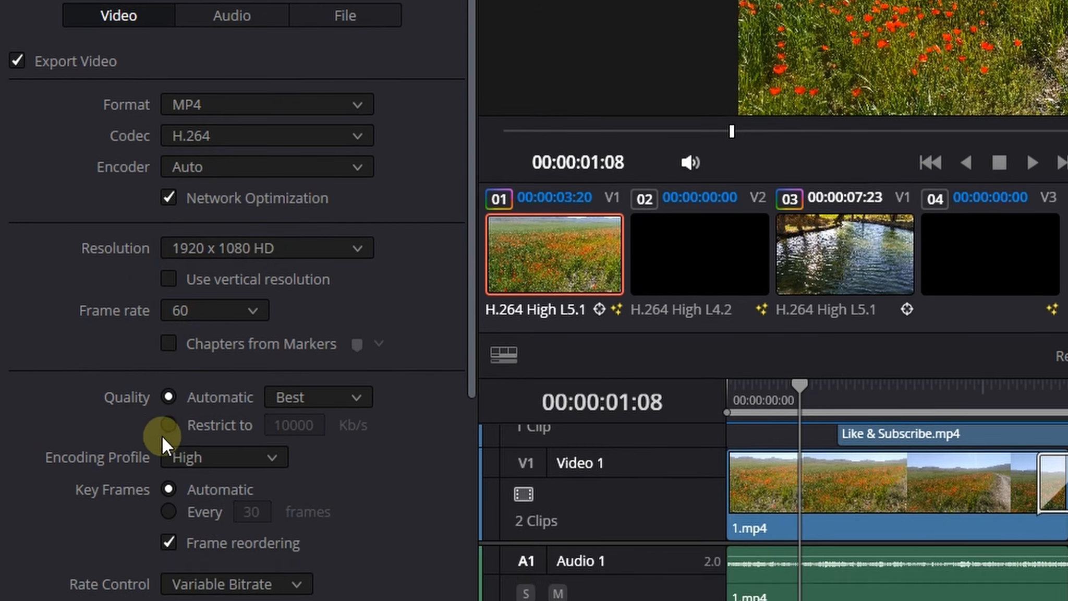
click(349, 490)
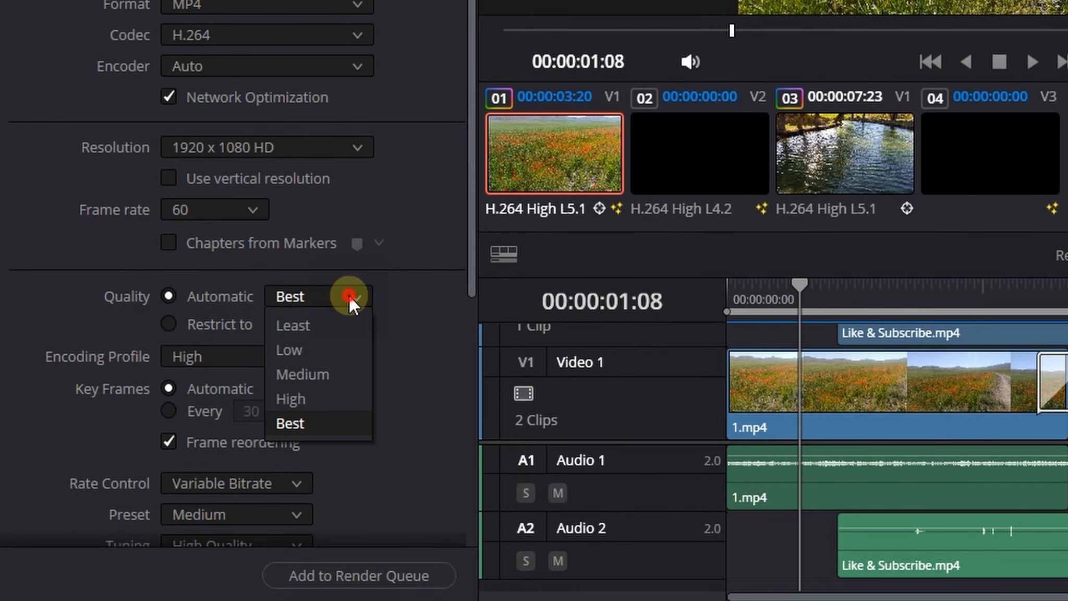
click(343, 399)
- Review the remaining video encoding settings, add the export to the render queue and start rendering it
drag(472, 279, 472, 358)
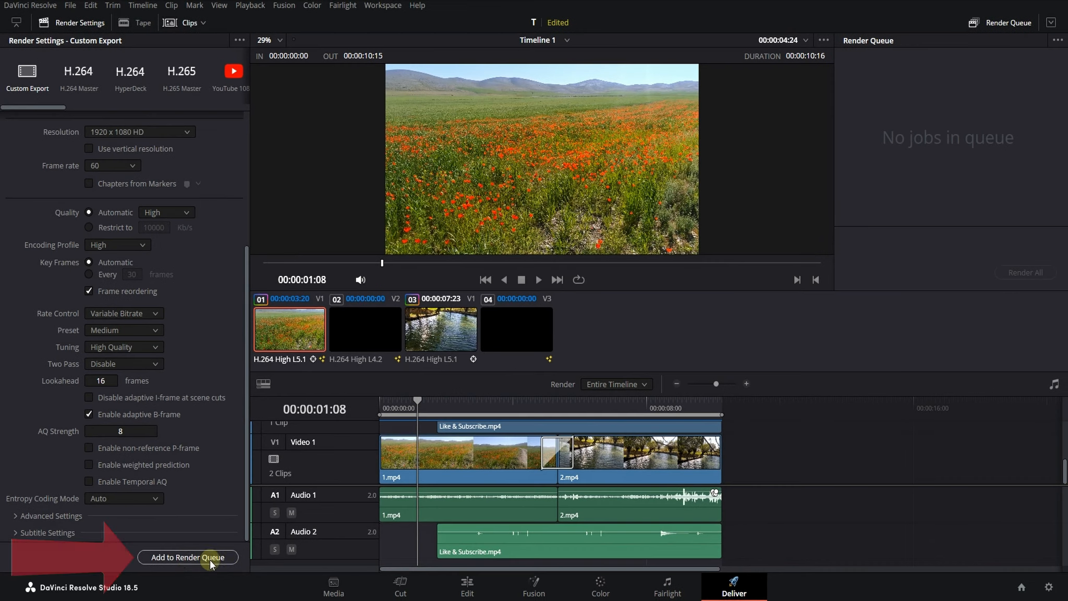
click(211, 559)
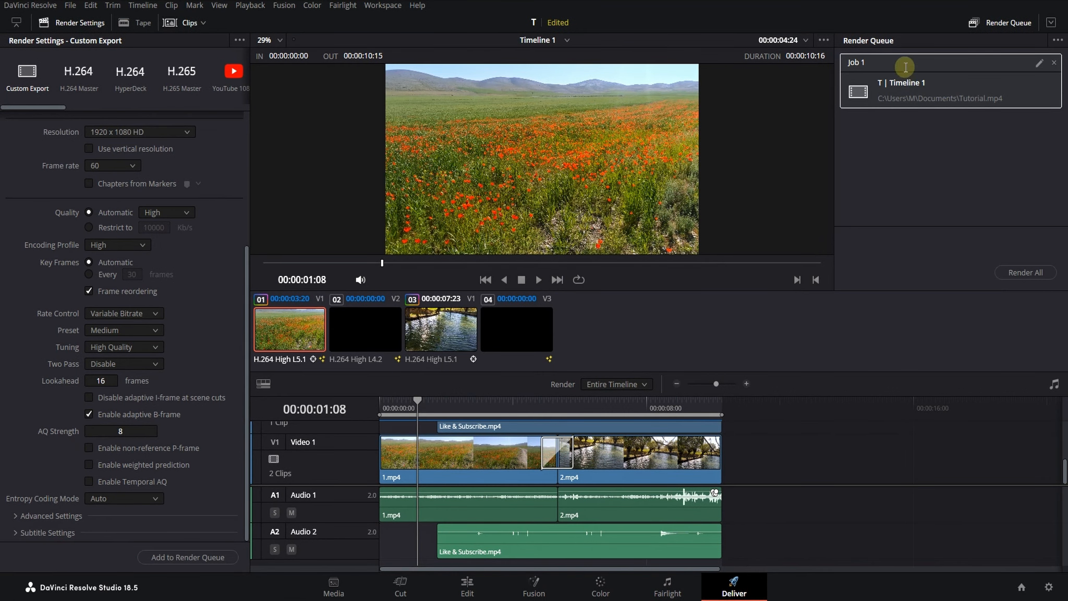
click(1025, 272)
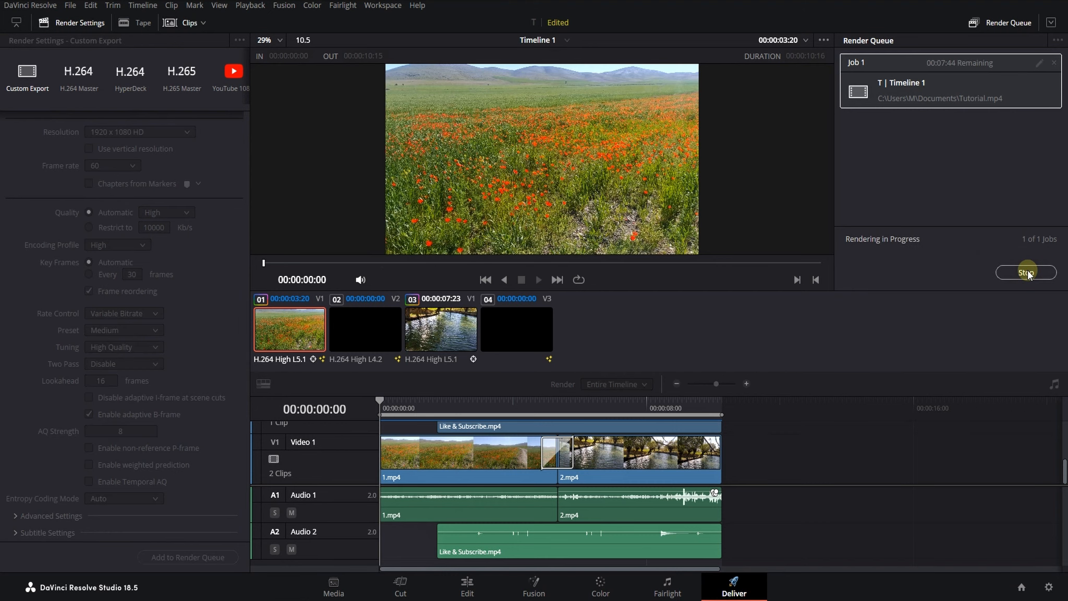